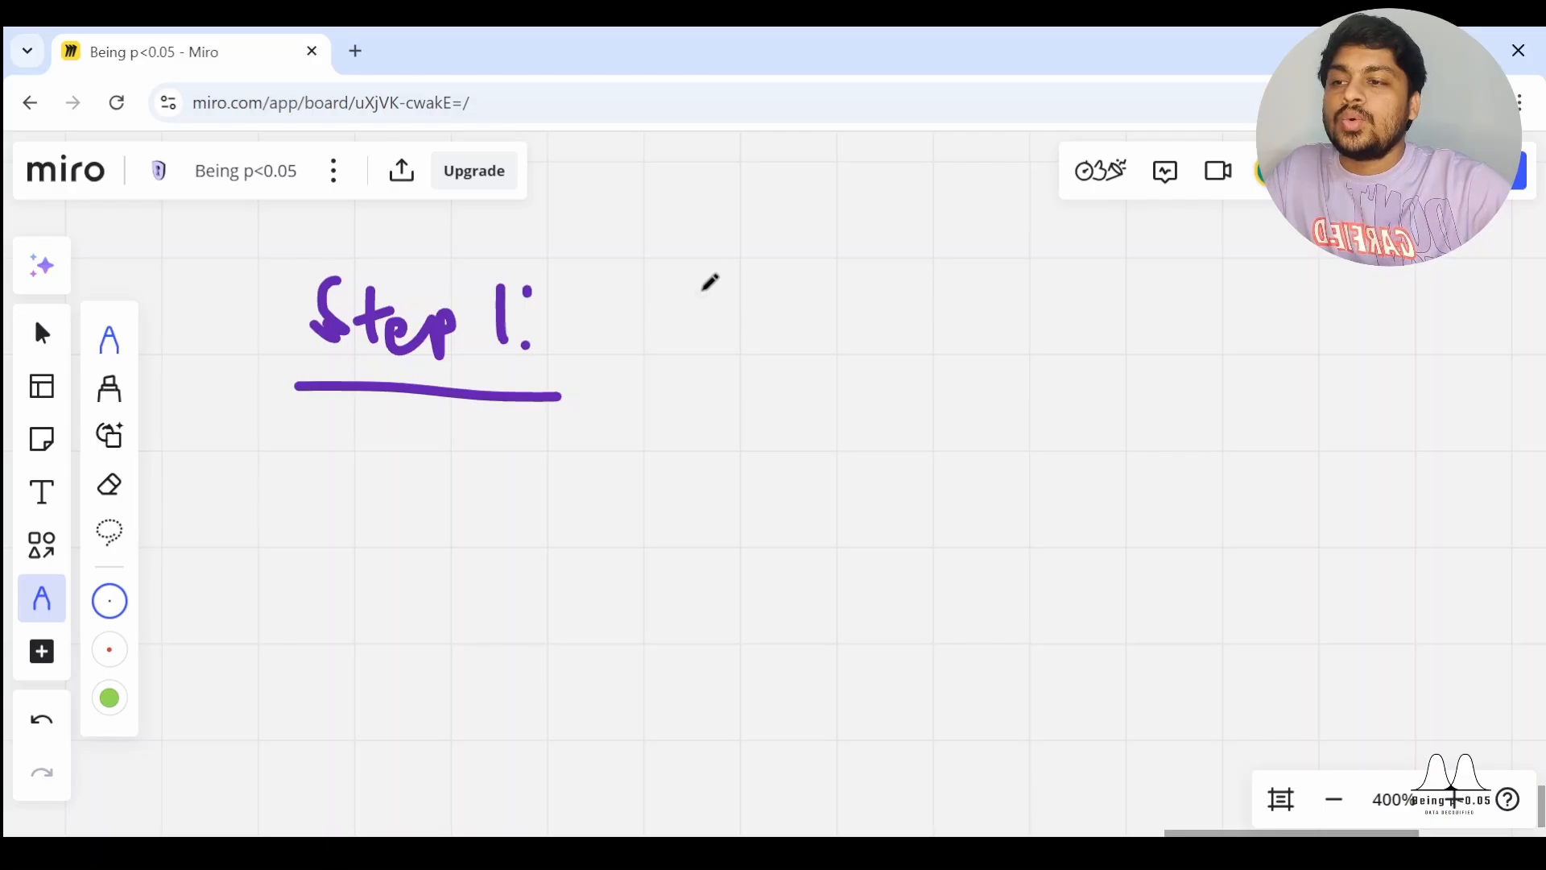
- Handwrite "Empty : row" beside the Step 1 heading on the whiteboard with the pen
mouse_move(703, 284)
mouse_down()
mouse_move(680, 345)
mouse_move(756, 302)
mouse_move(775, 338)
mouse_move(807, 315)
mouse_up()
mouse_move(842, 264)
mouse_down()
mouse_move(883, 314)
mouse_move(884, 364)
mouse_up()
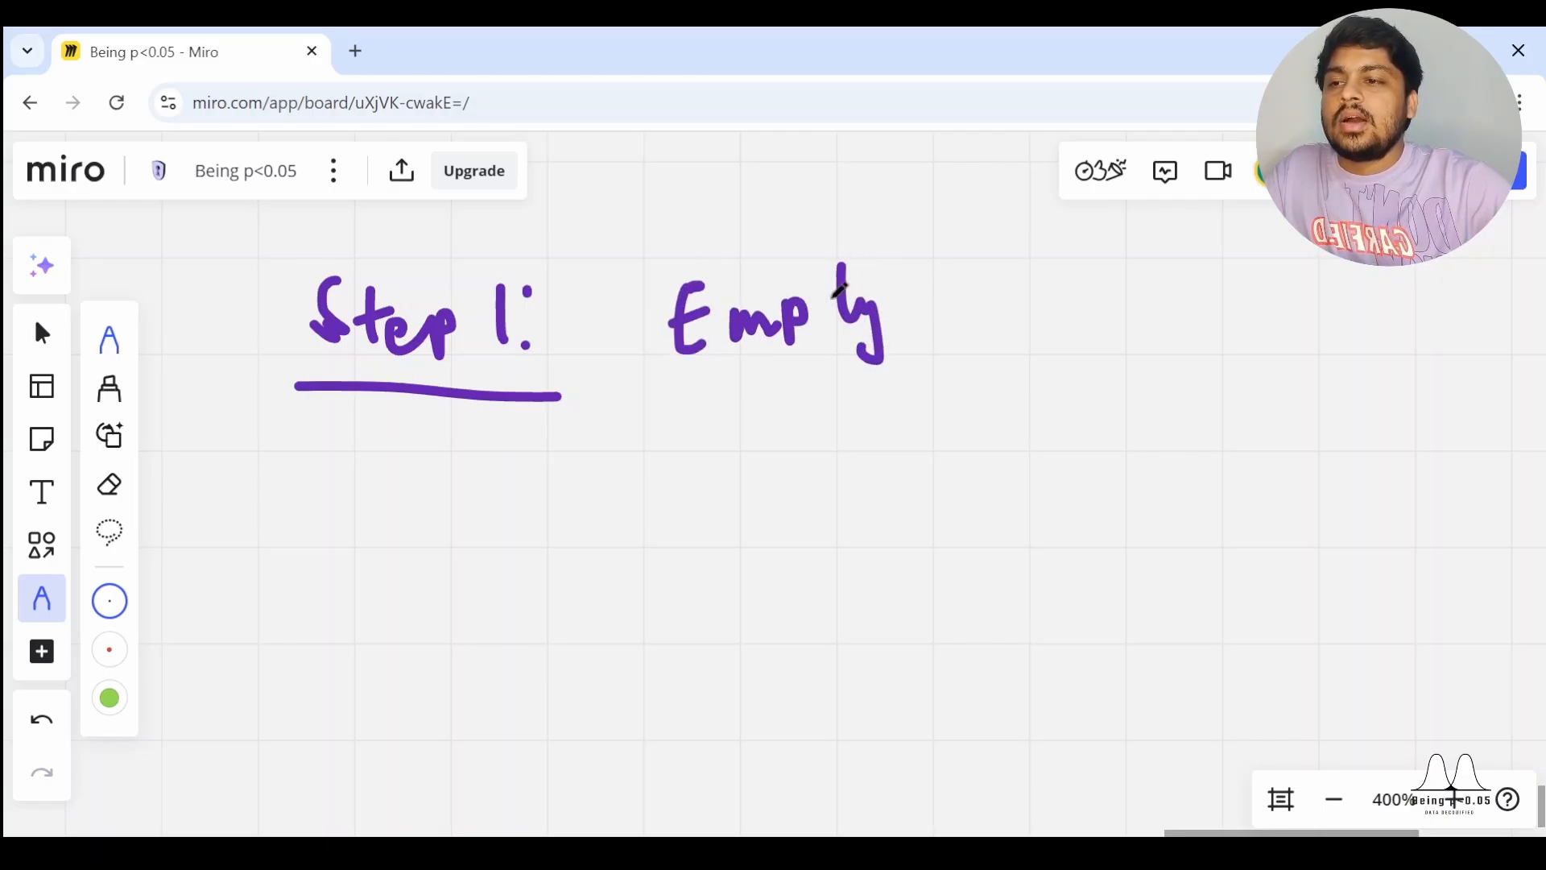
drag(829, 290, 857, 281)
click(963, 286)
click(963, 318)
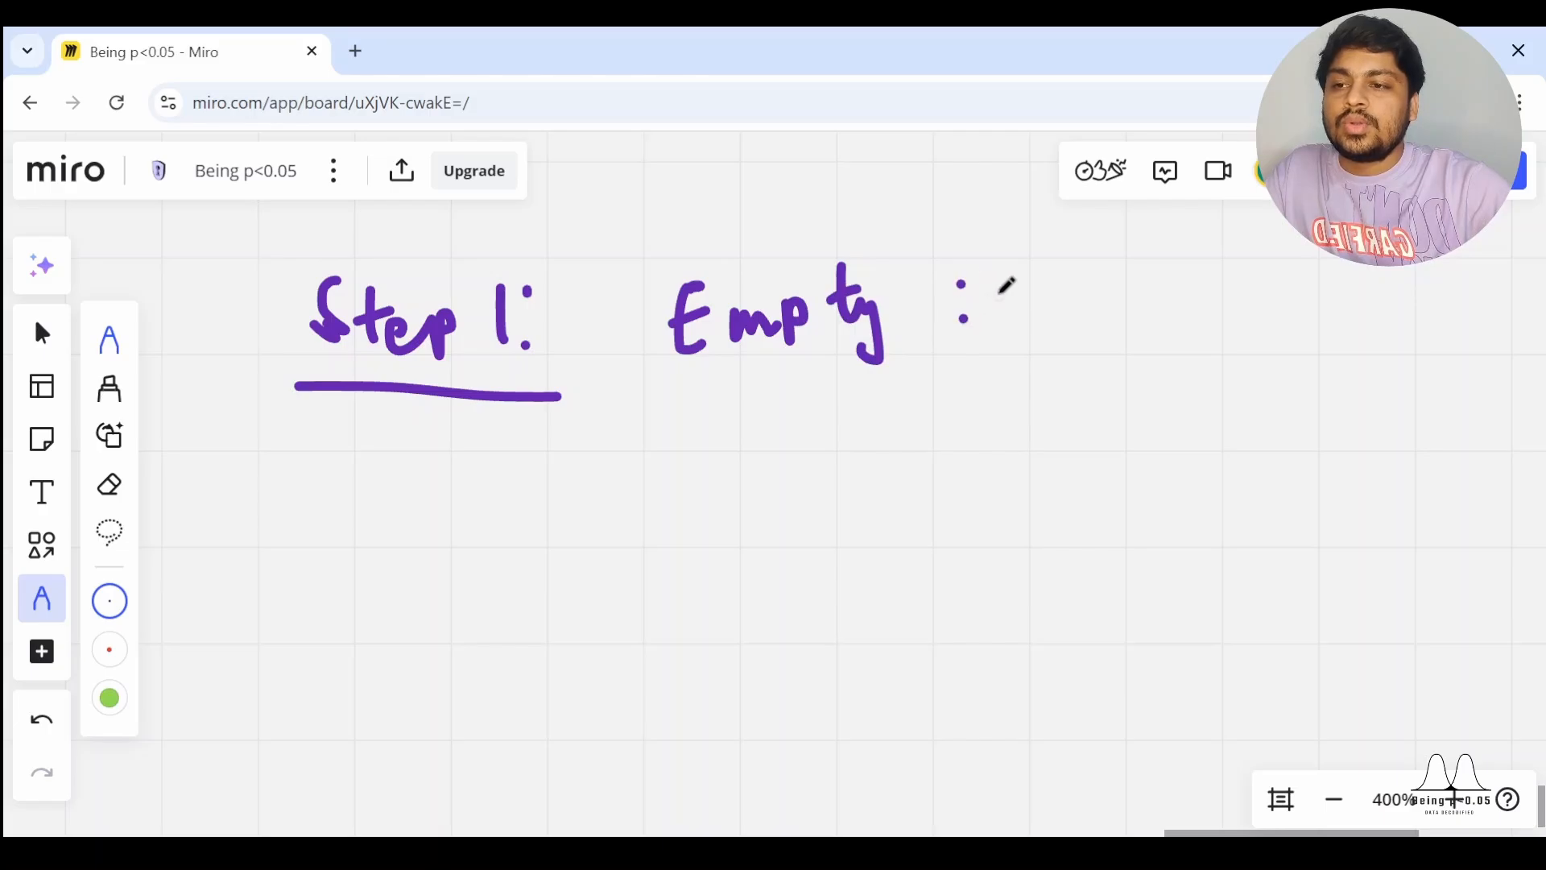
mouse_move(1000, 287)
mouse_down()
mouse_move(1046, 282)
mouse_move(1065, 316)
mouse_move(1085, 292)
mouse_up()
mouse_move(1089, 290)
mouse_down()
mouse_move(1107, 297)
mouse_move(1126, 275)
mouse_up()
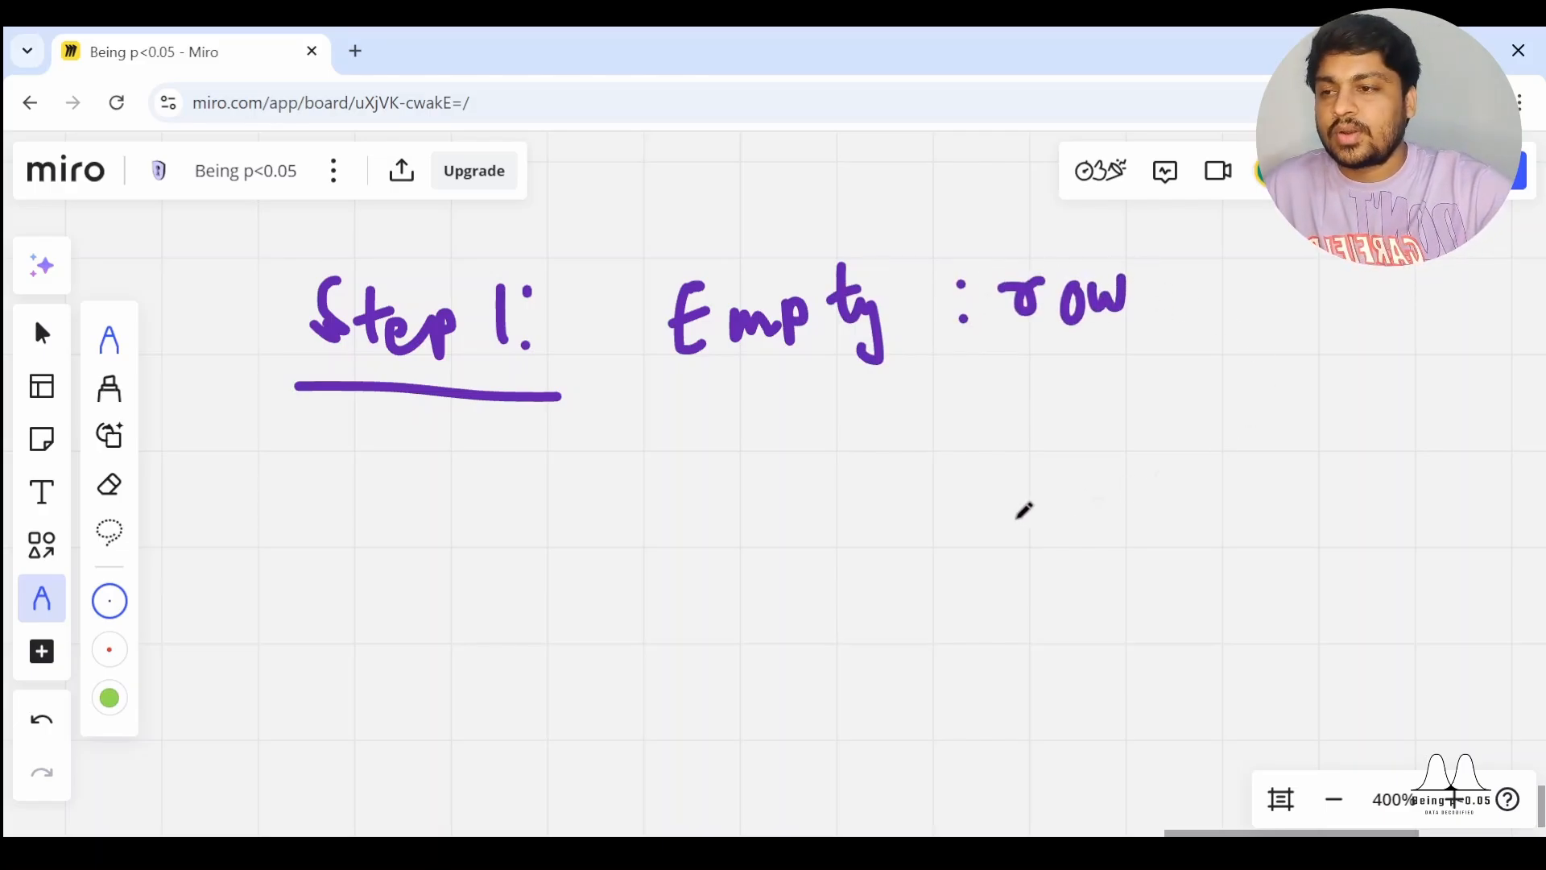
- Handwrite "cell" below the word Empty and "new col" above it
drag(744, 388, 794, 425)
drag(809, 372, 817, 429)
mouse_move(711, 207)
mouse_down()
mouse_move(729, 233)
mouse_move(773, 217)
mouse_move(806, 242)
mouse_move(821, 203)
mouse_move(889, 242)
mouse_up()
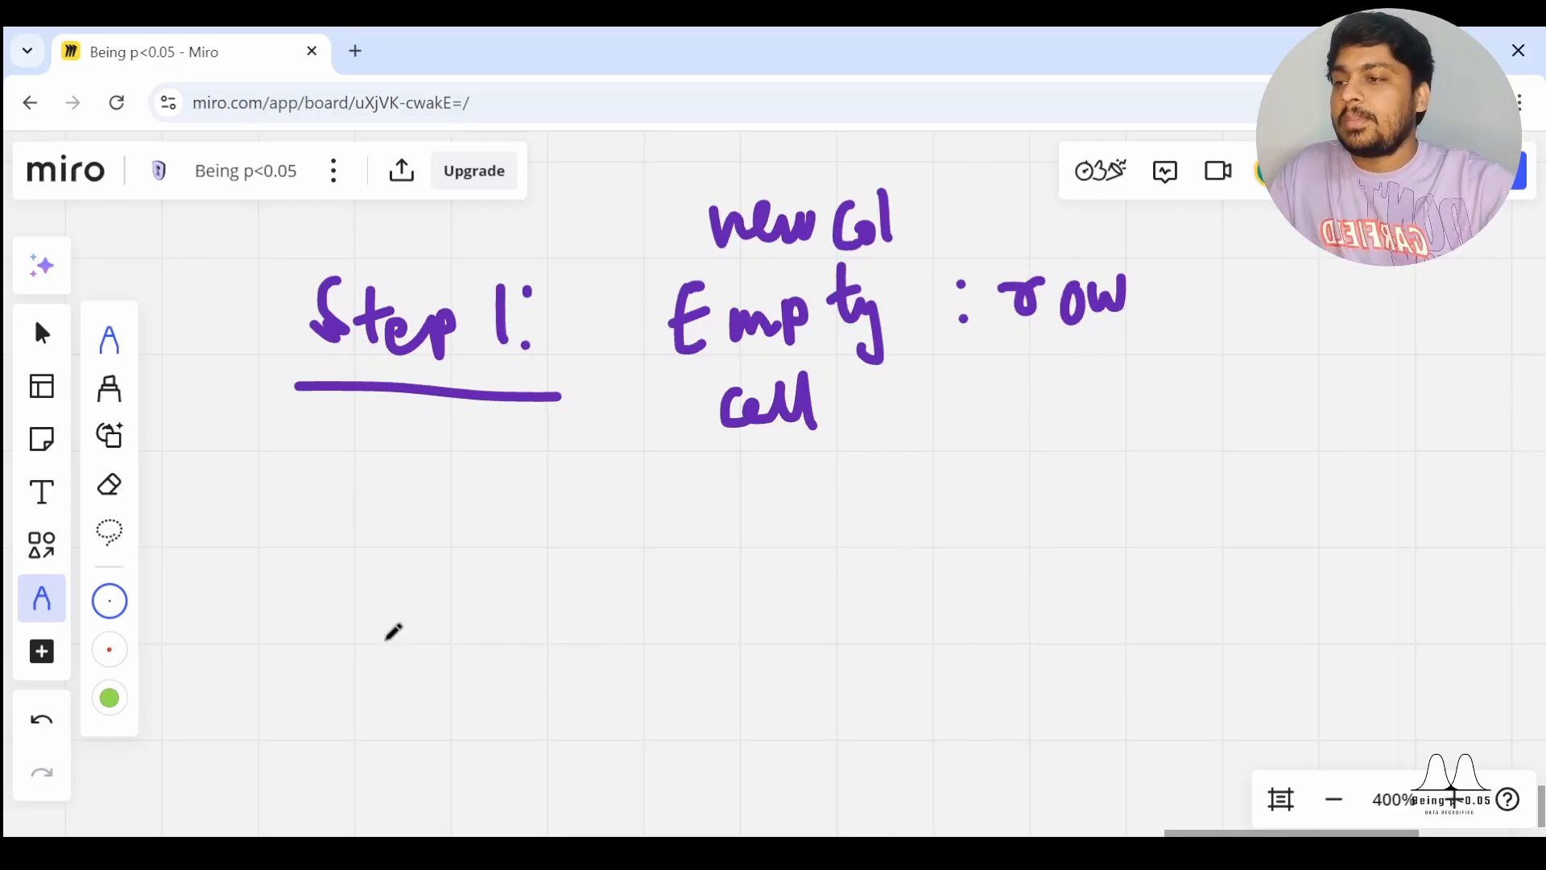
- Handwrite the heading "Step 2:" below Step 1 and underline it
drag(342, 511, 318, 554)
mouse_move(389, 499)
mouse_down()
mouse_move(395, 573)
mouse_move(418, 527)
mouse_move(481, 532)
mouse_up()
drag(481, 532, 485, 565)
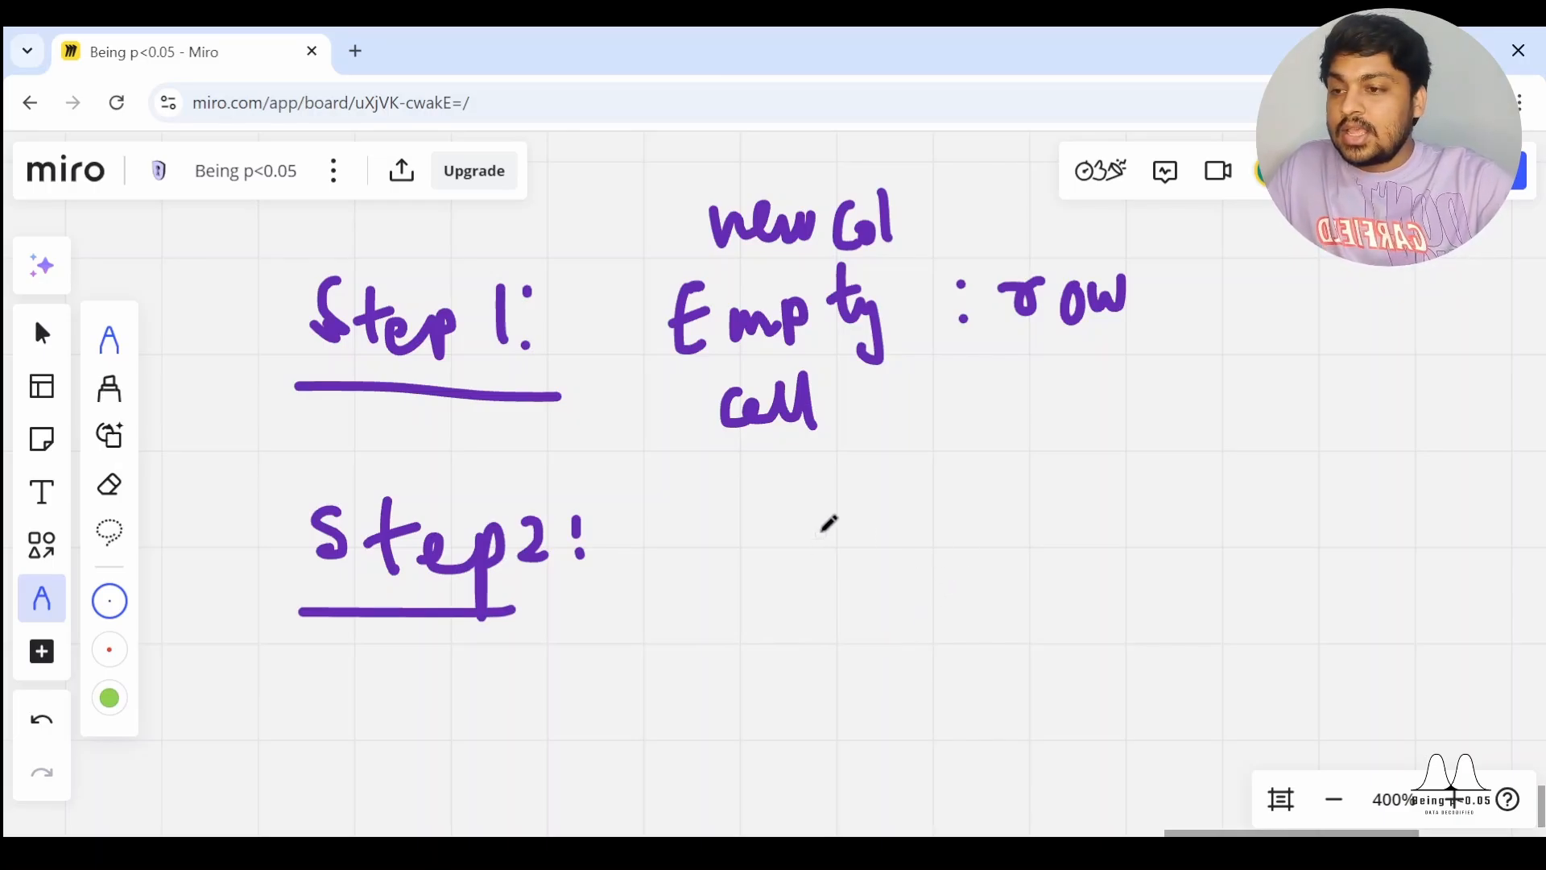
- Draw an equals sign beside the Step 2 heading and frame it with a hand-drawn rectangle
mouse_move(760, 522)
mouse_down()
mouse_move(798, 515)
mouse_move(802, 538)
mouse_up()
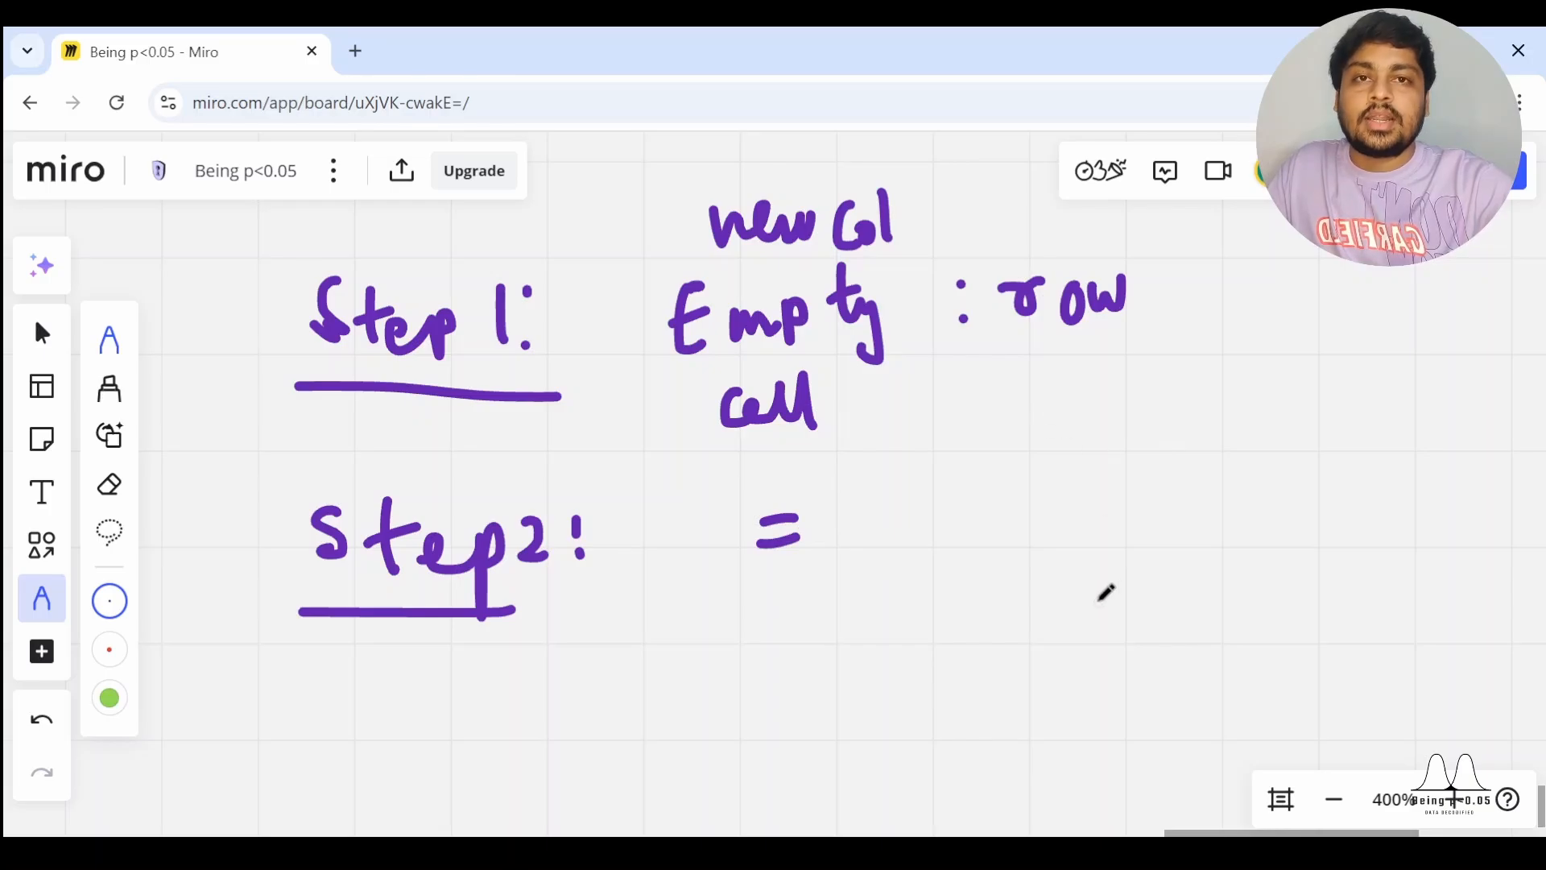
mouse_move(783, 485)
mouse_down()
mouse_move(737, 576)
mouse_move(788, 483)
mouse_up()
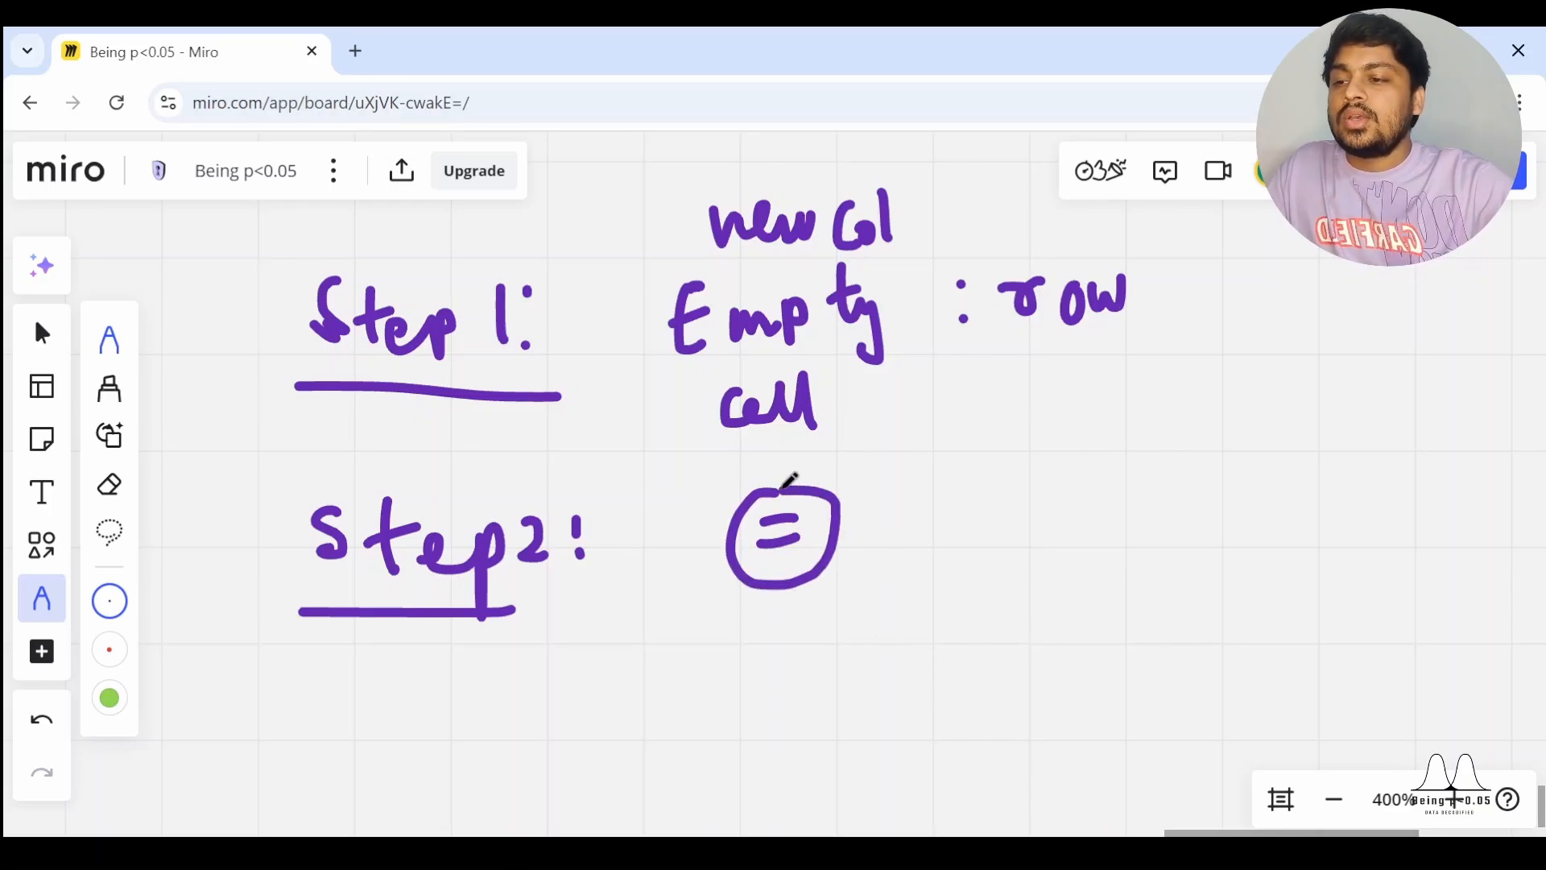
key(ctrl+z)
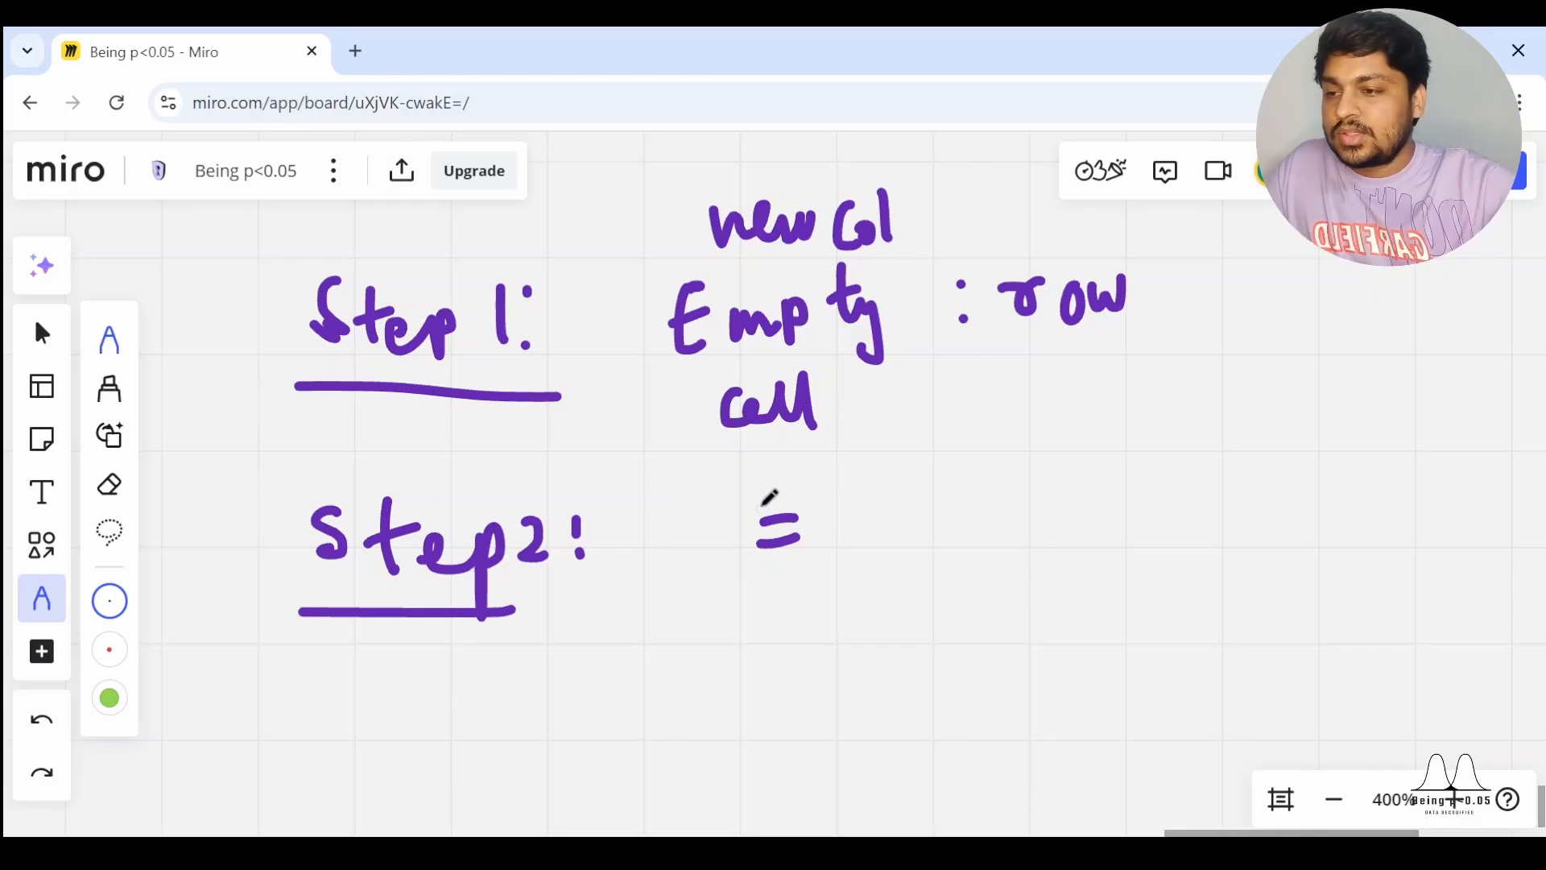
mouse_move(740, 497)
mouse_down()
mouse_move(797, 497)
mouse_move(848, 554)
mouse_move(740, 499)
mouse_up()
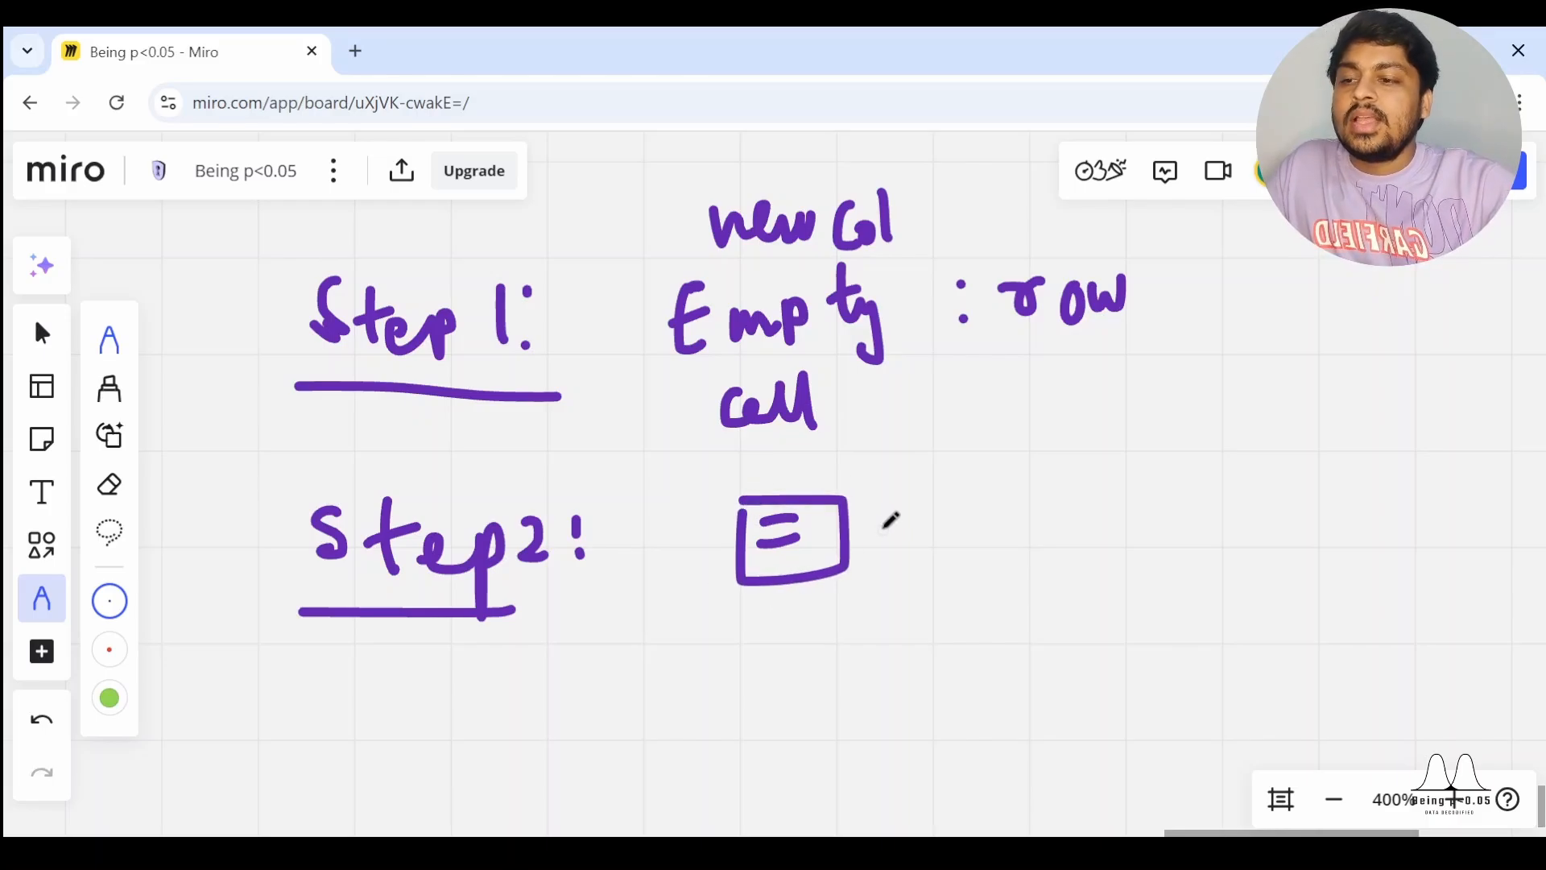
mouse_move(879, 530)
mouse_down()
mouse_move(955, 528)
mouse_move(932, 554)
mouse_move(1042, 485)
mouse_move(1039, 516)
mouse_move(1115, 497)
mouse_move(1163, 519)
mouse_move(1236, 493)
mouse_move(1295, 508)
mouse_move(1284, 517)
mouse_move(1301, 528)
mouse_up()
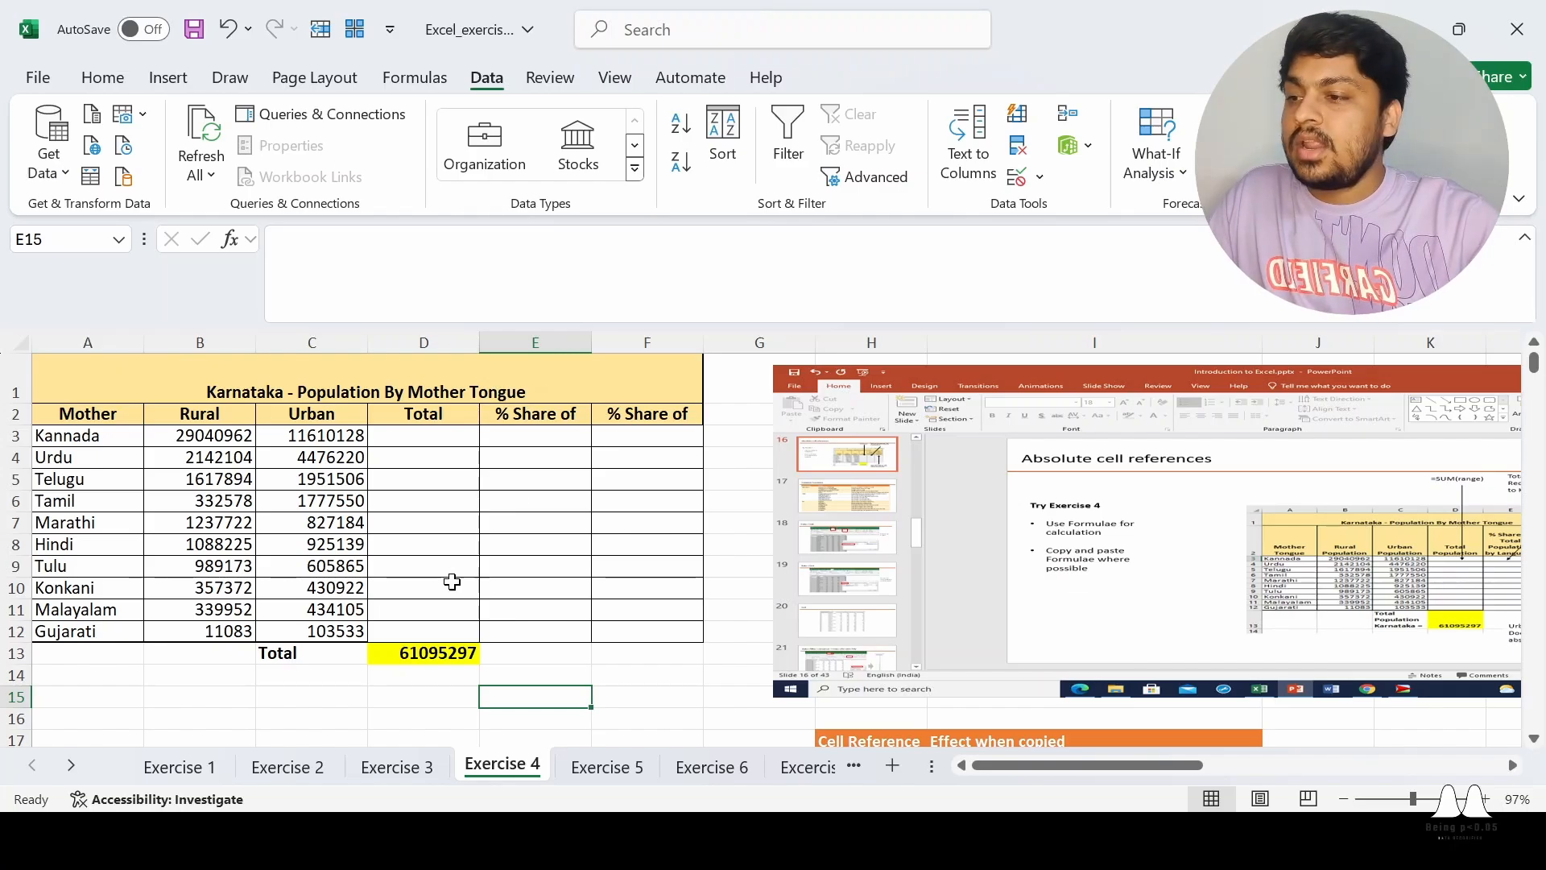
- Switch to the Excel workbook's Exercise 4 sheet and examine the population table, especially the Tamil row's rural and urban figures
drag(443, 399, 486, 625)
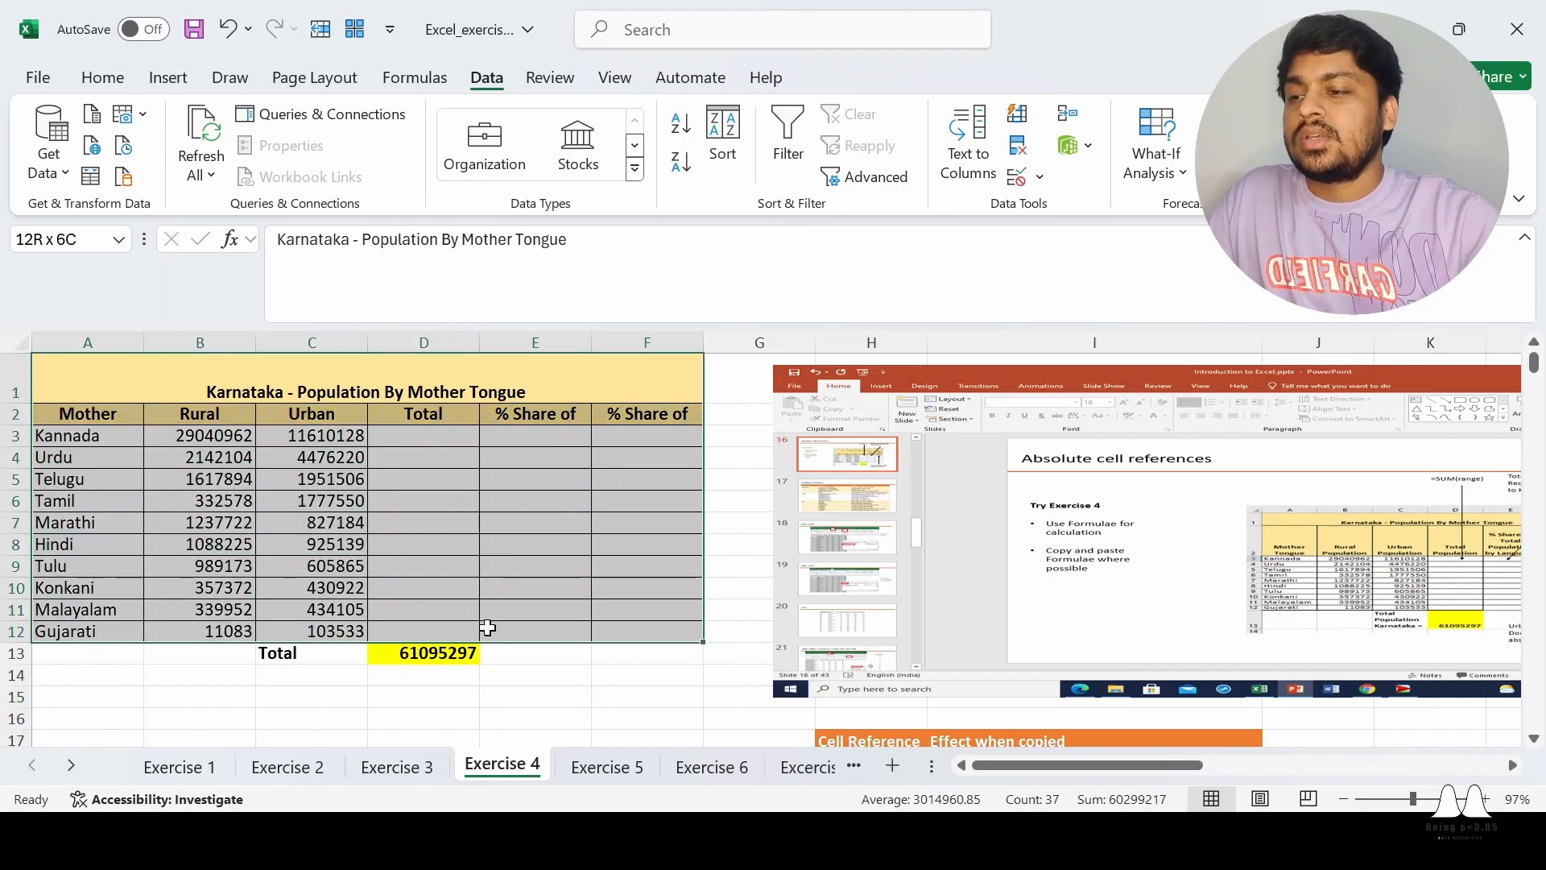
click(372, 721)
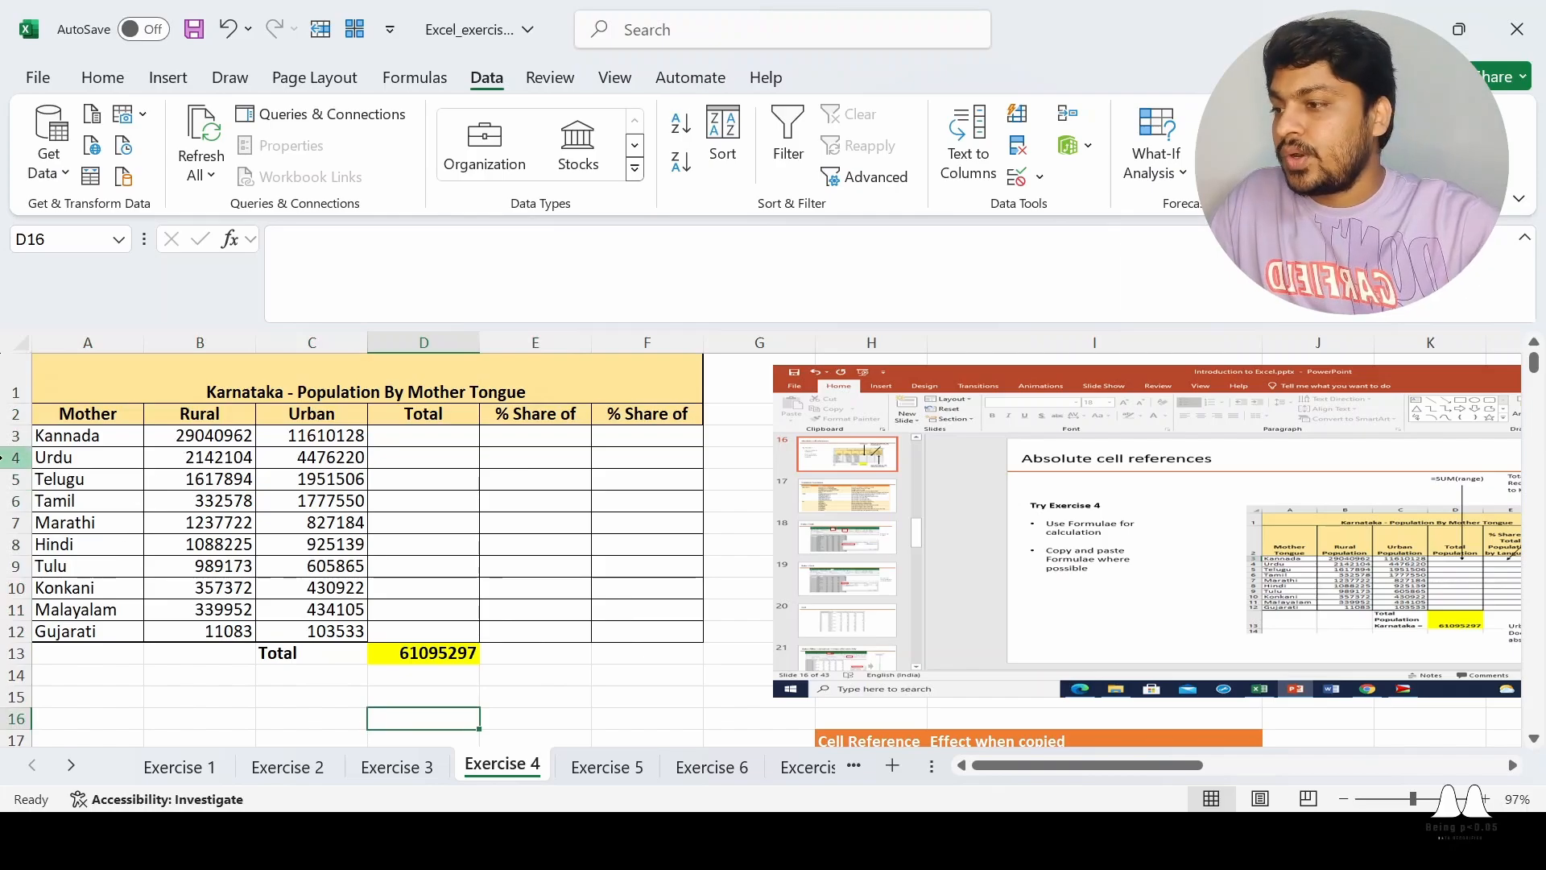
click(13, 502)
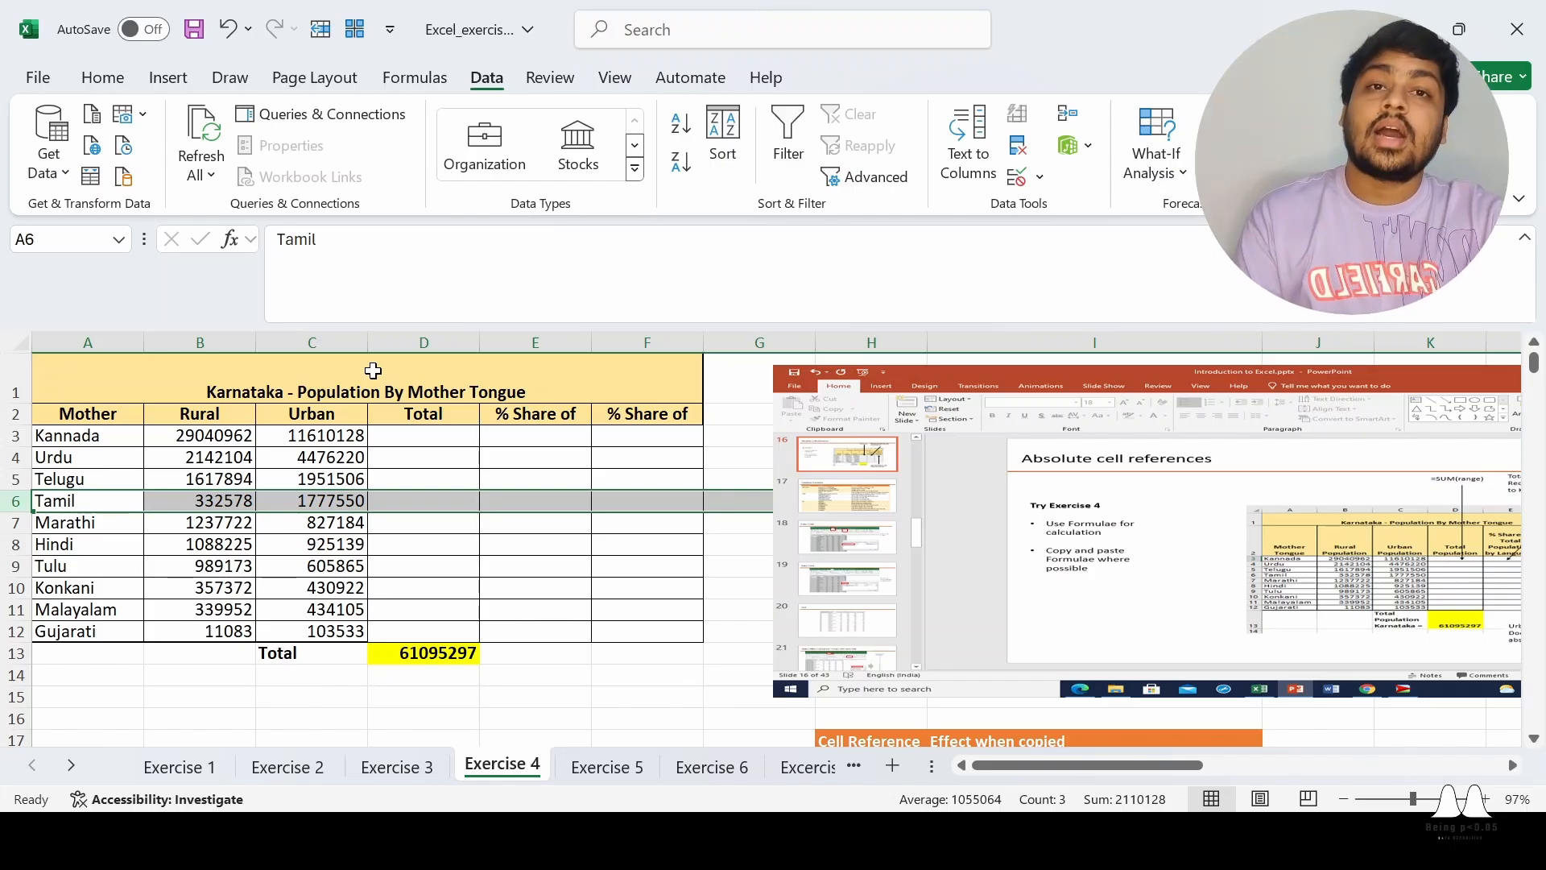
click(234, 501)
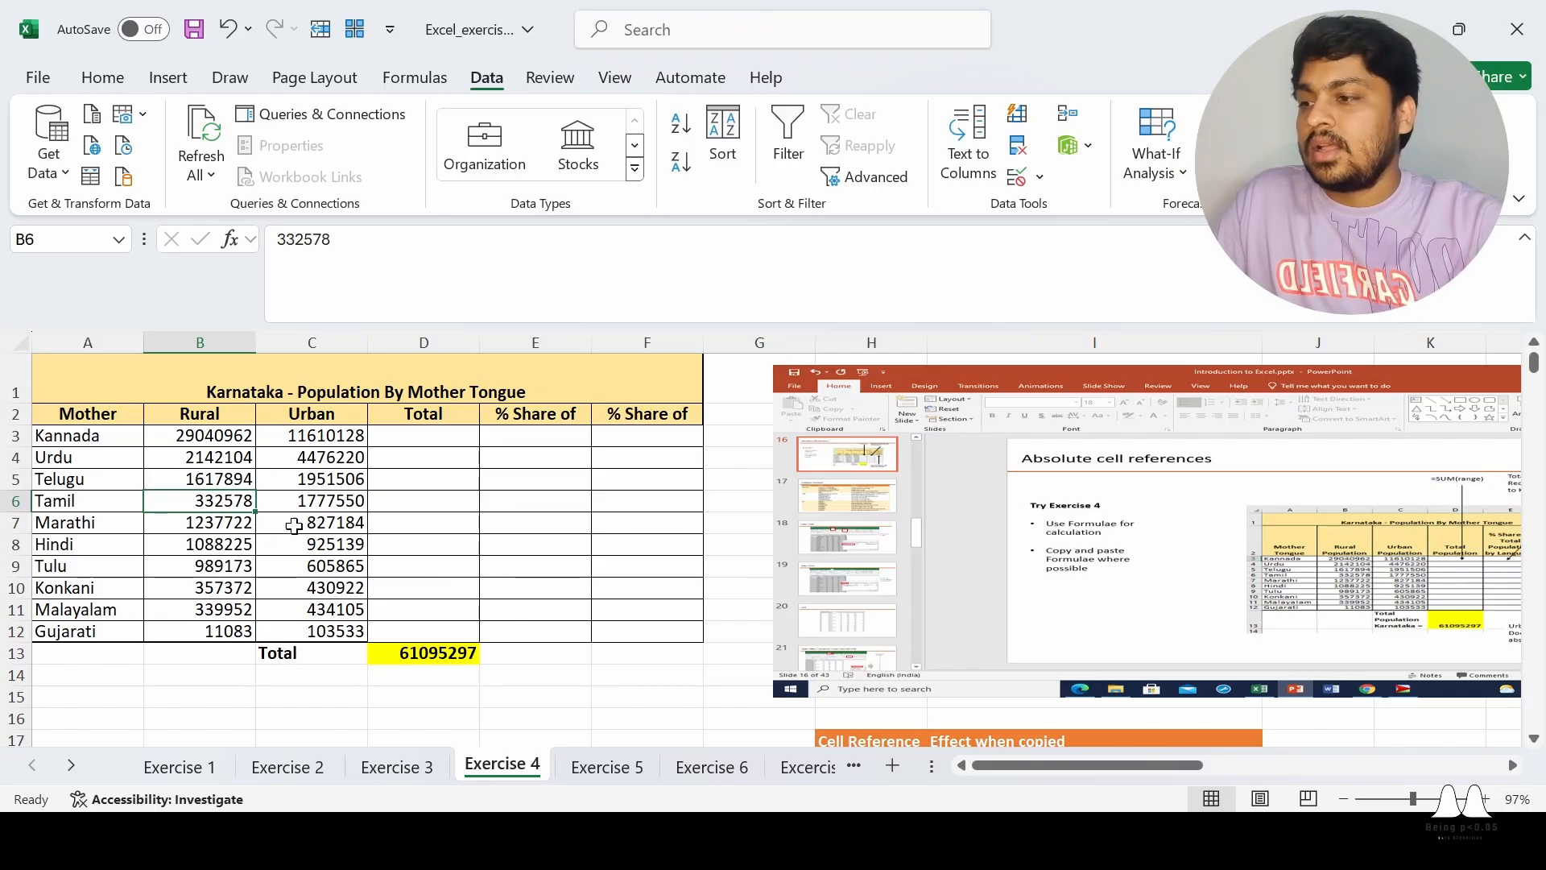
click(313, 502)
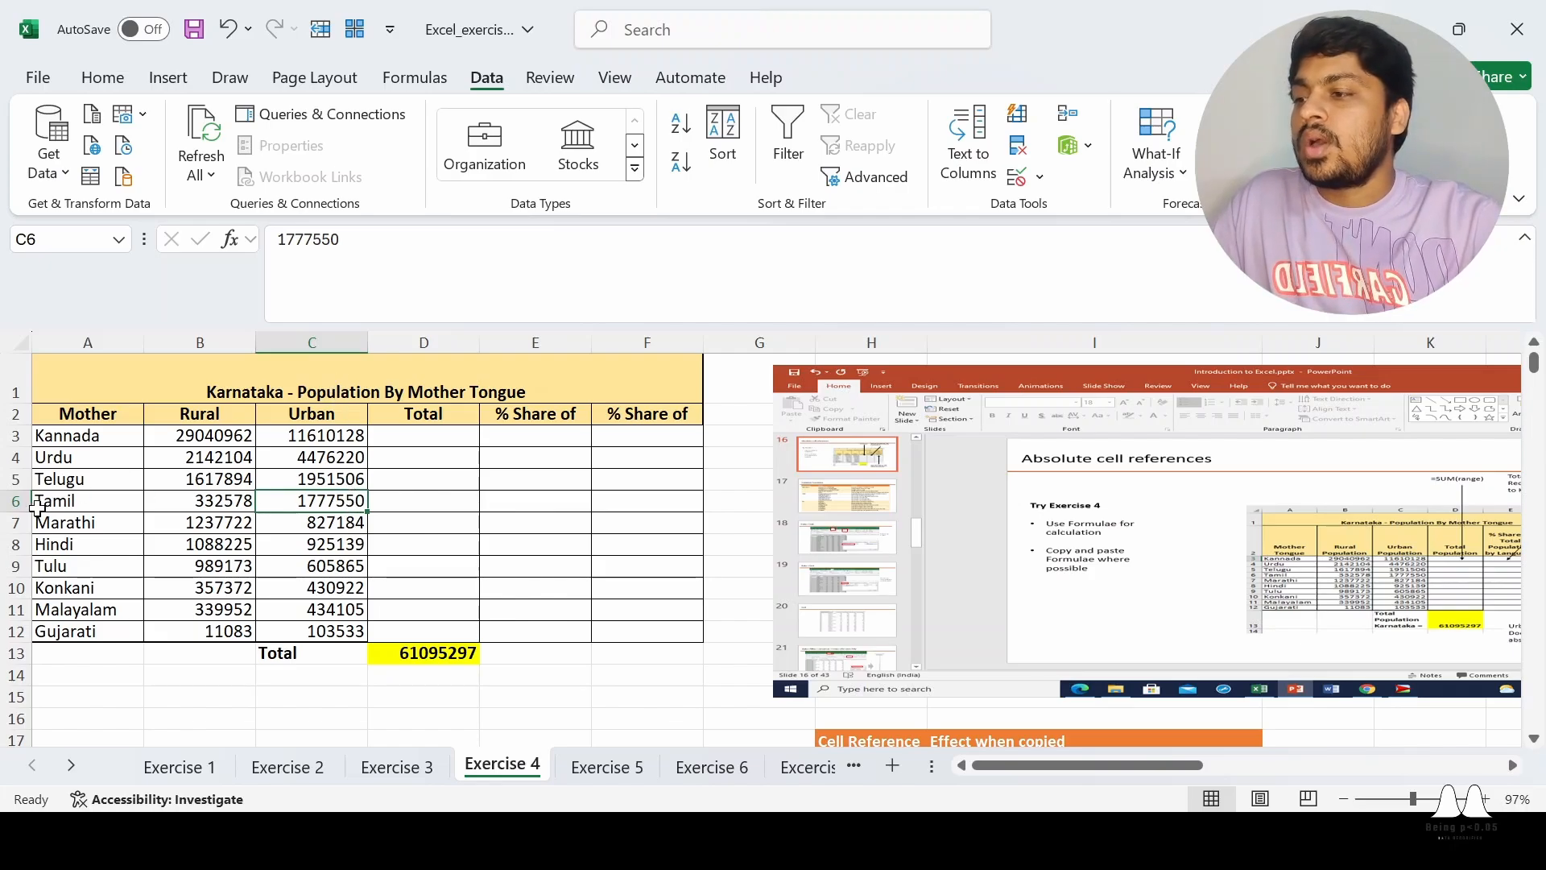
click(4, 505)
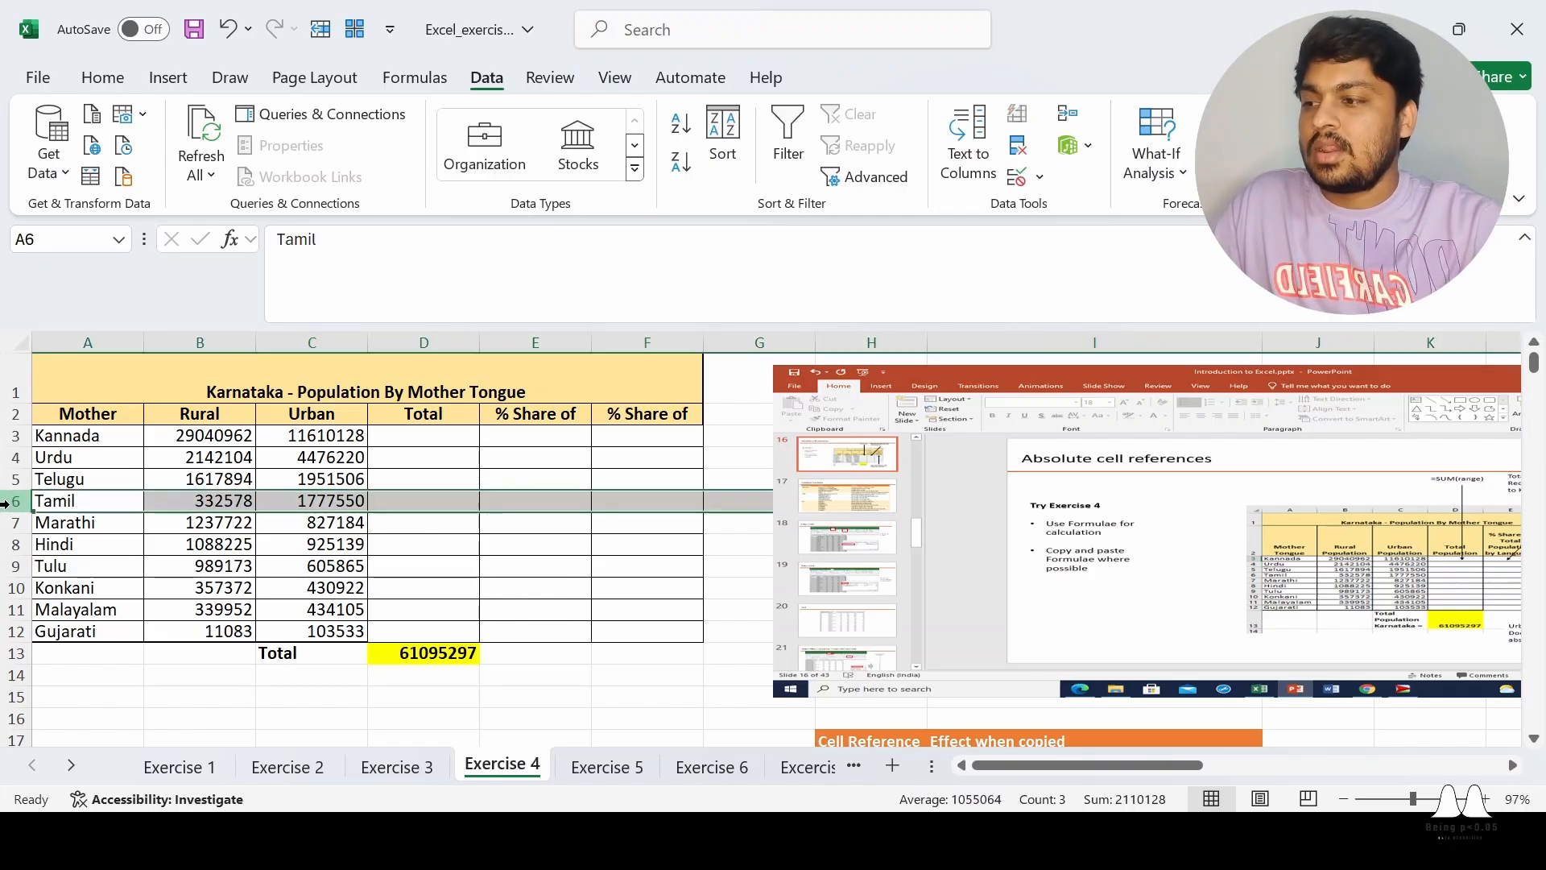
click(625, 556)
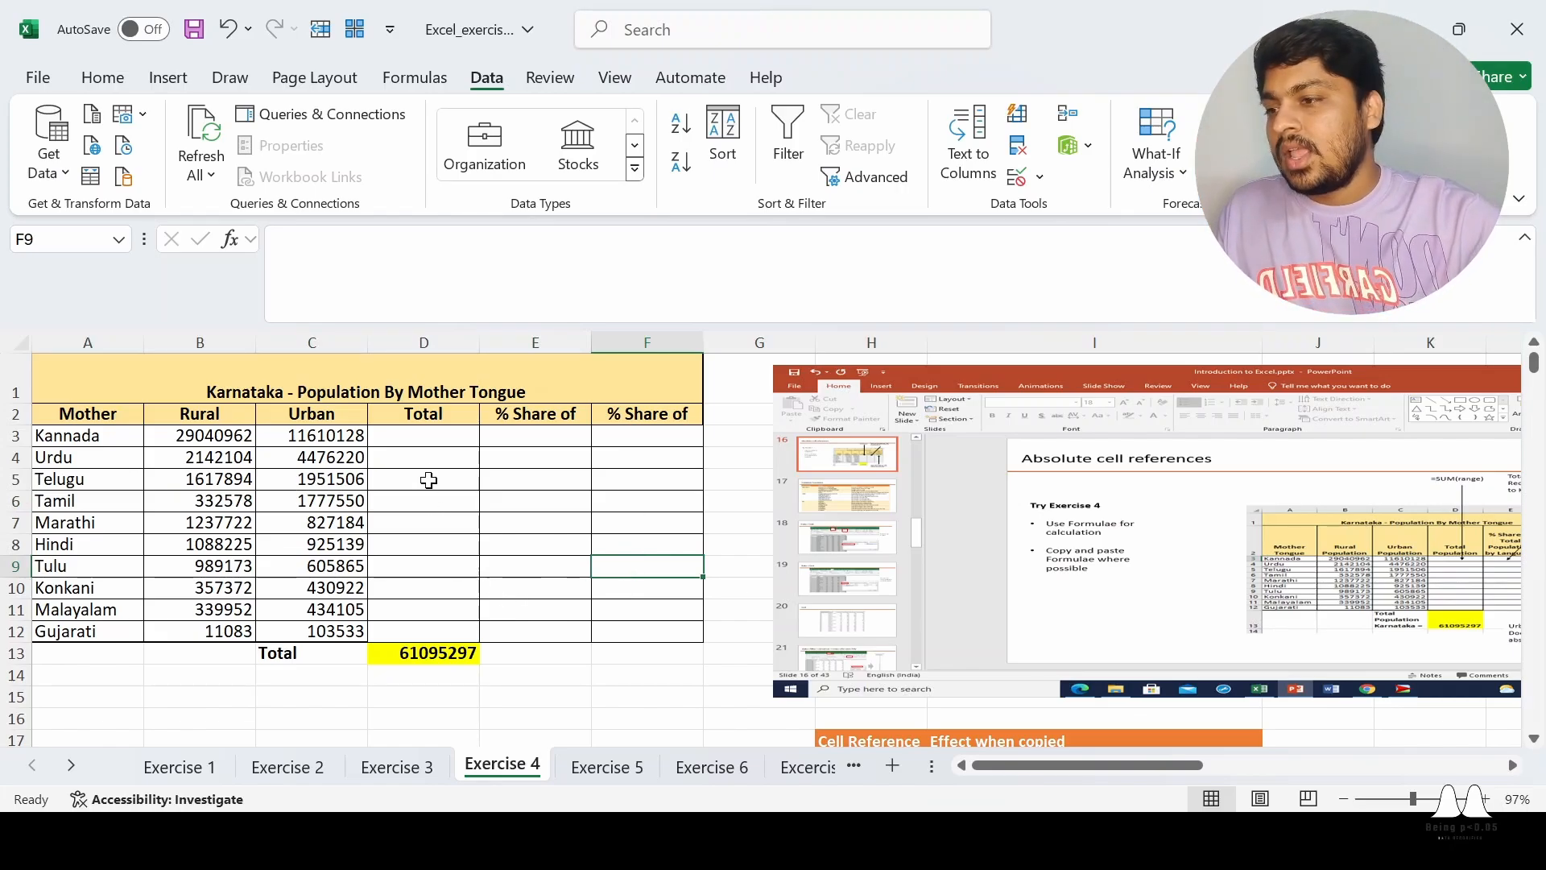
- Examine the empty Total and % Share cells and the Kannada row of the population table
click(433, 436)
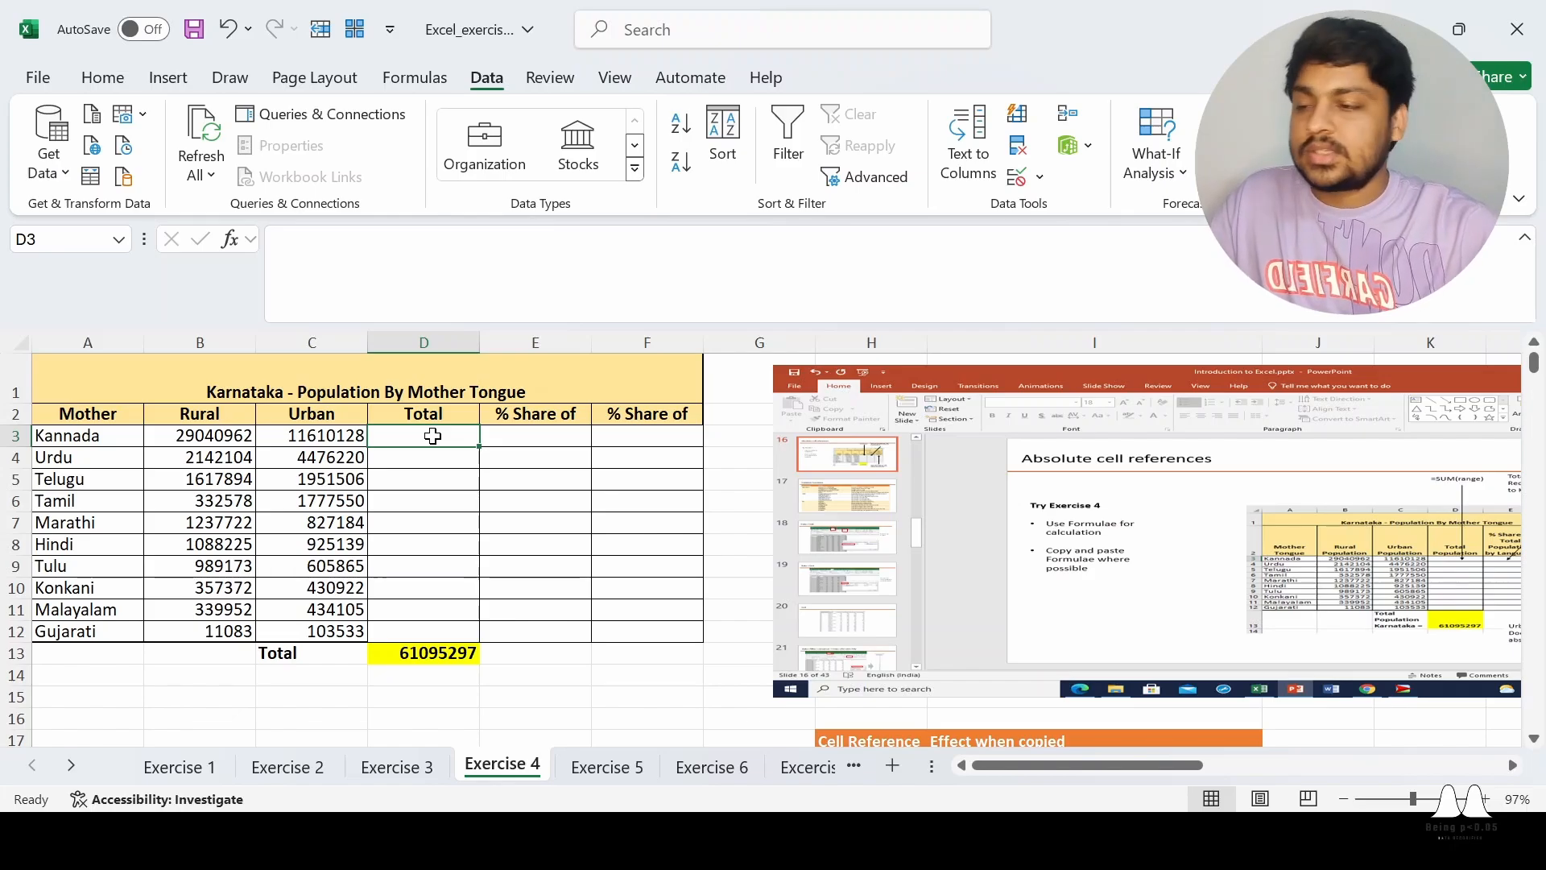
click(659, 509)
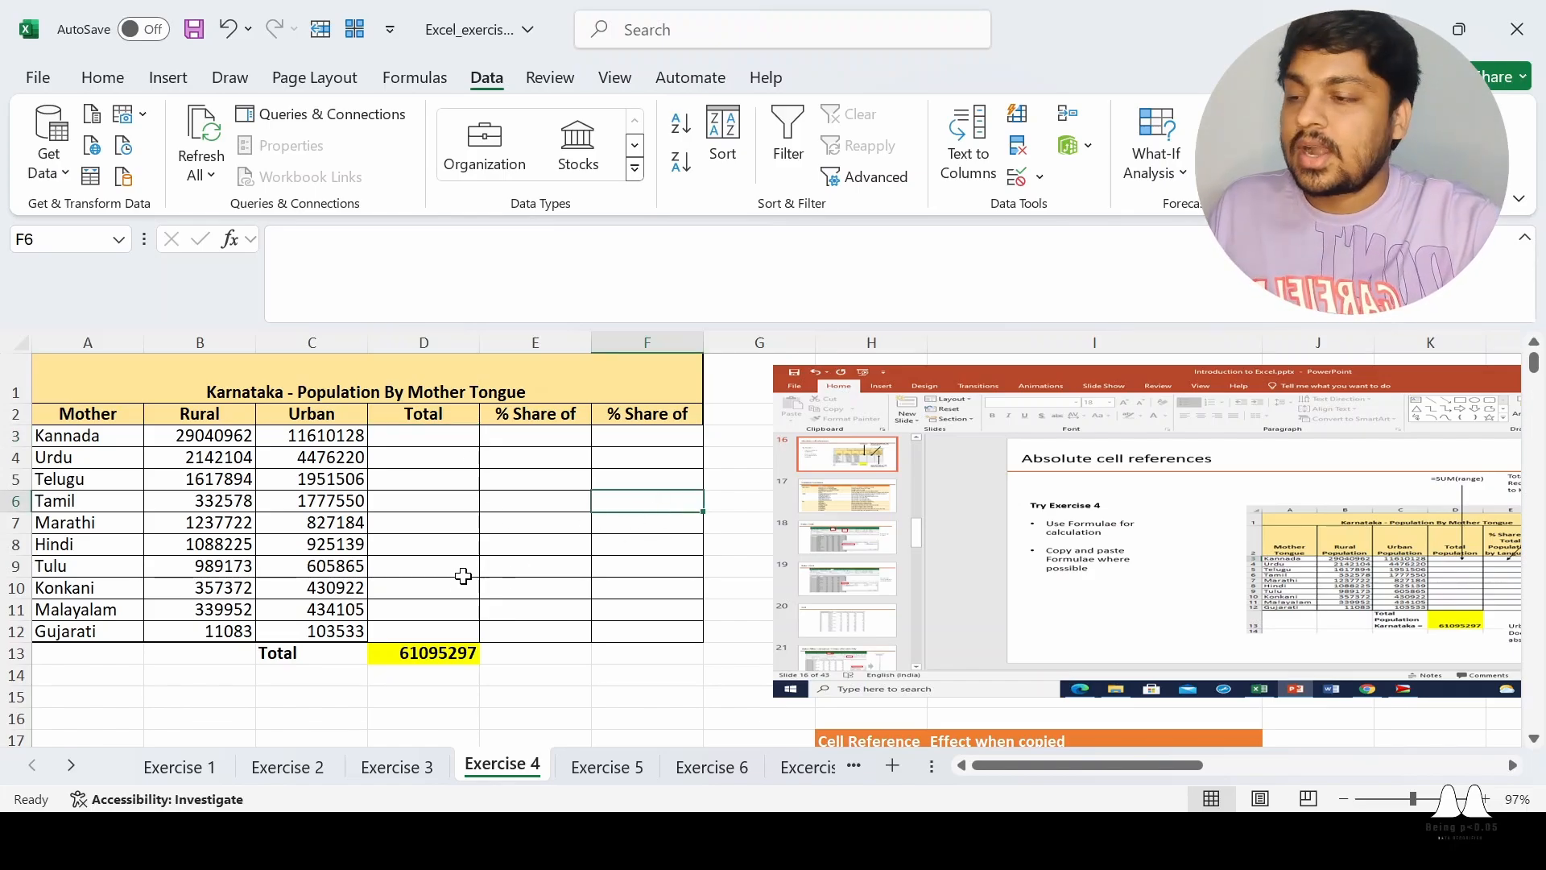
click(493, 546)
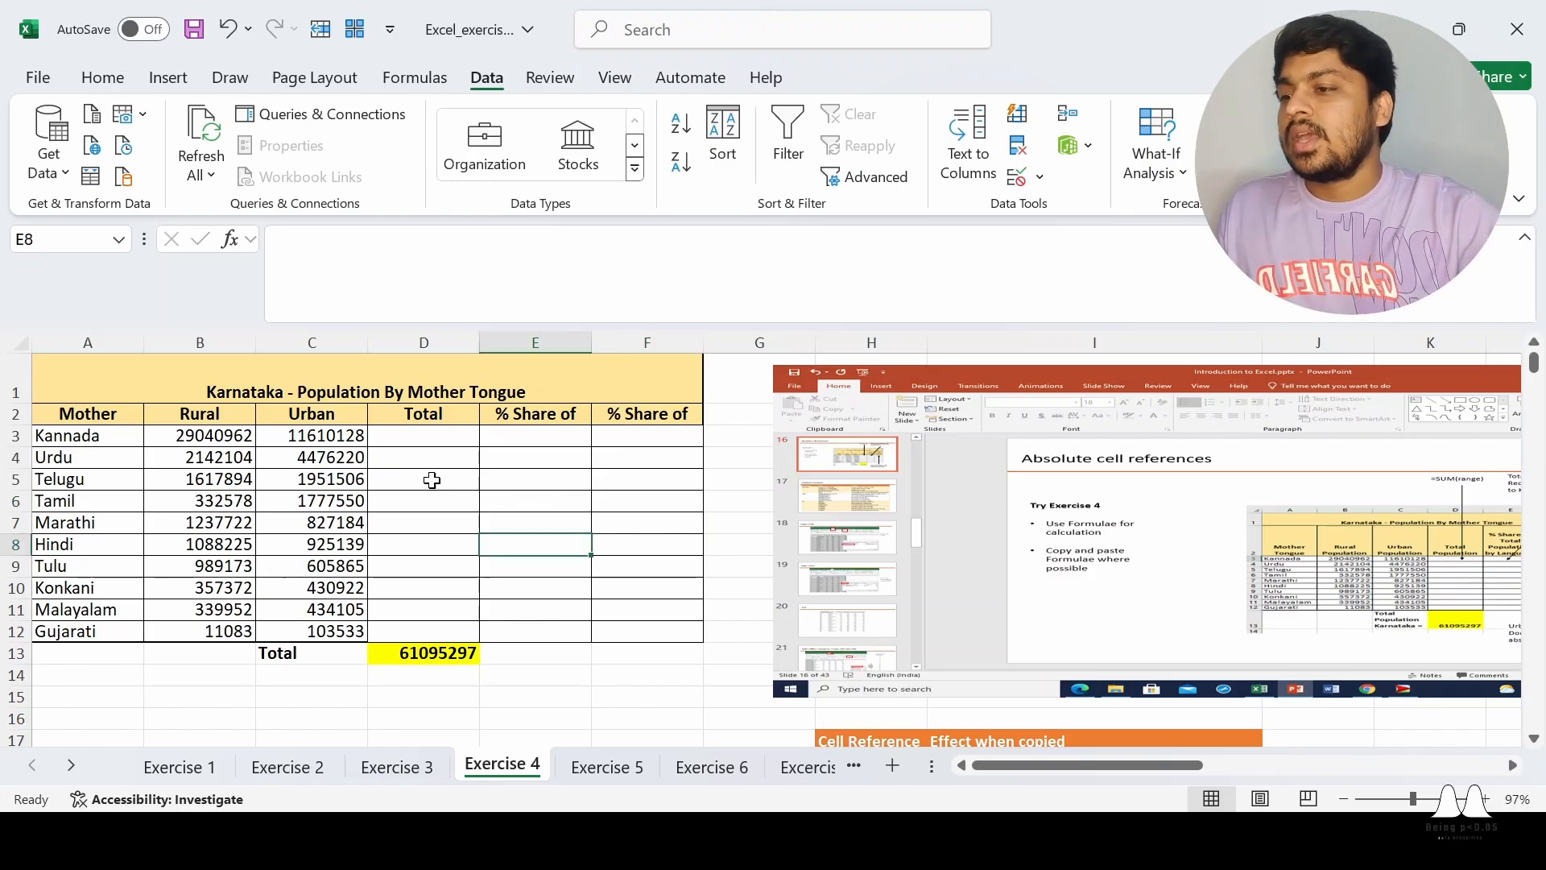
click(432, 437)
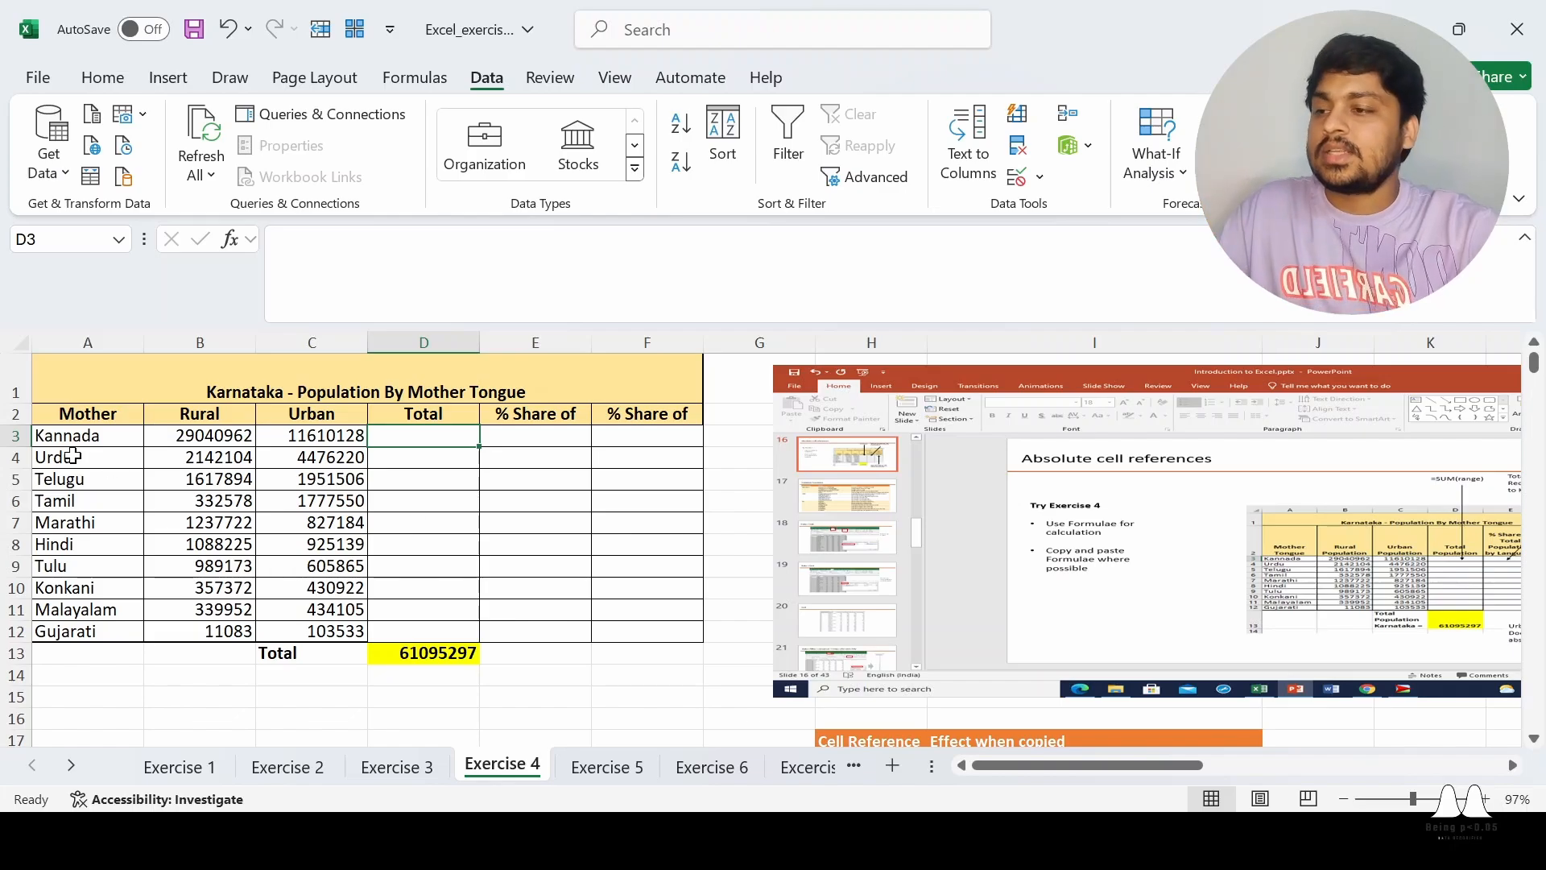
click(471, 505)
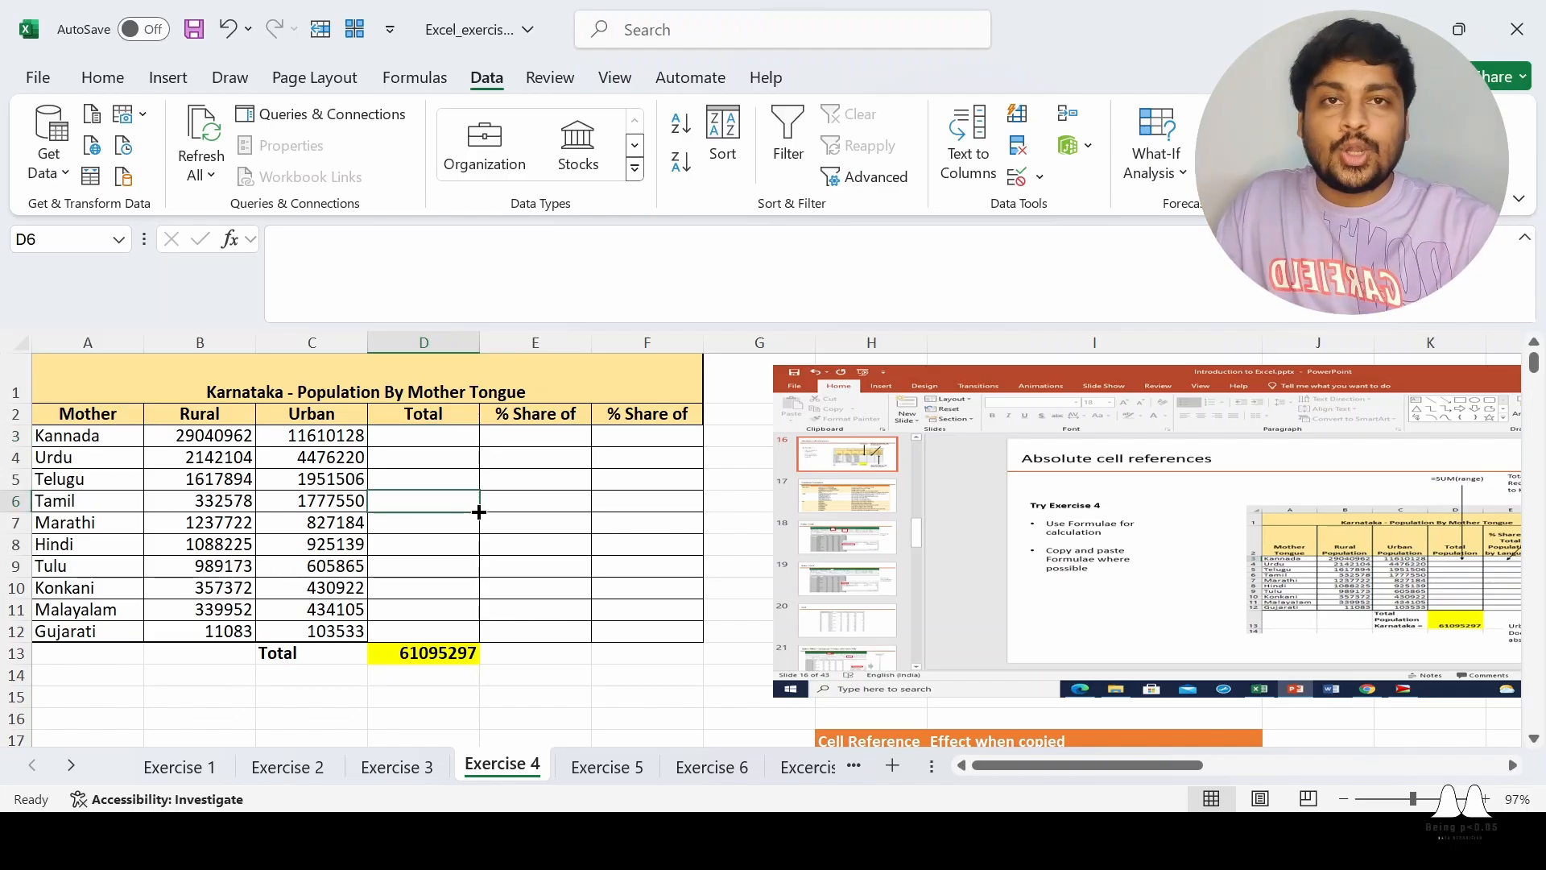
click(455, 433)
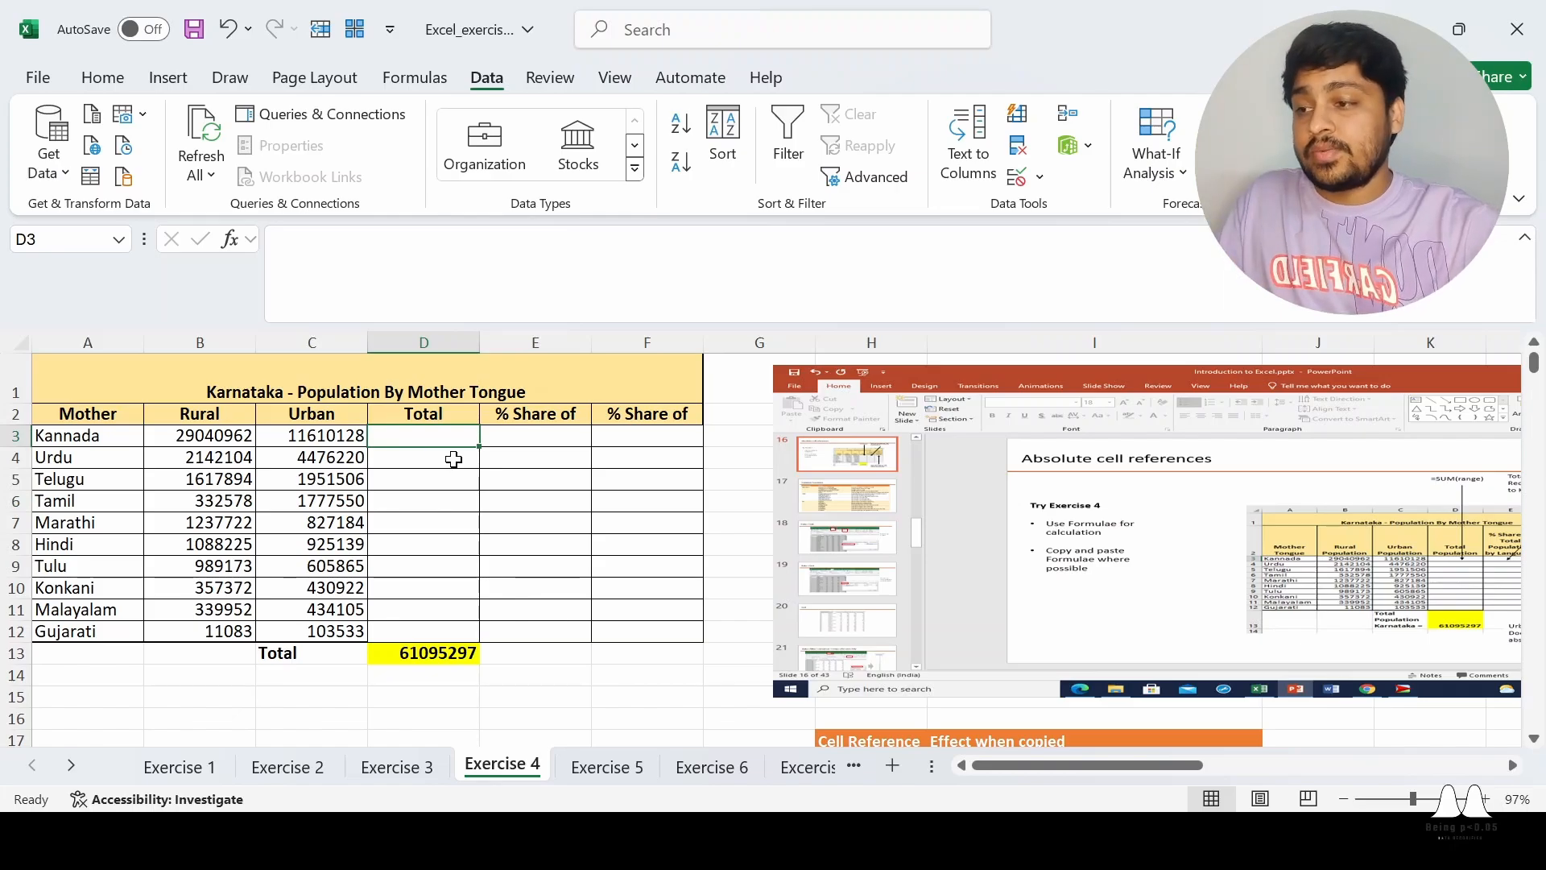
click(115, 438)
key(shift+space)
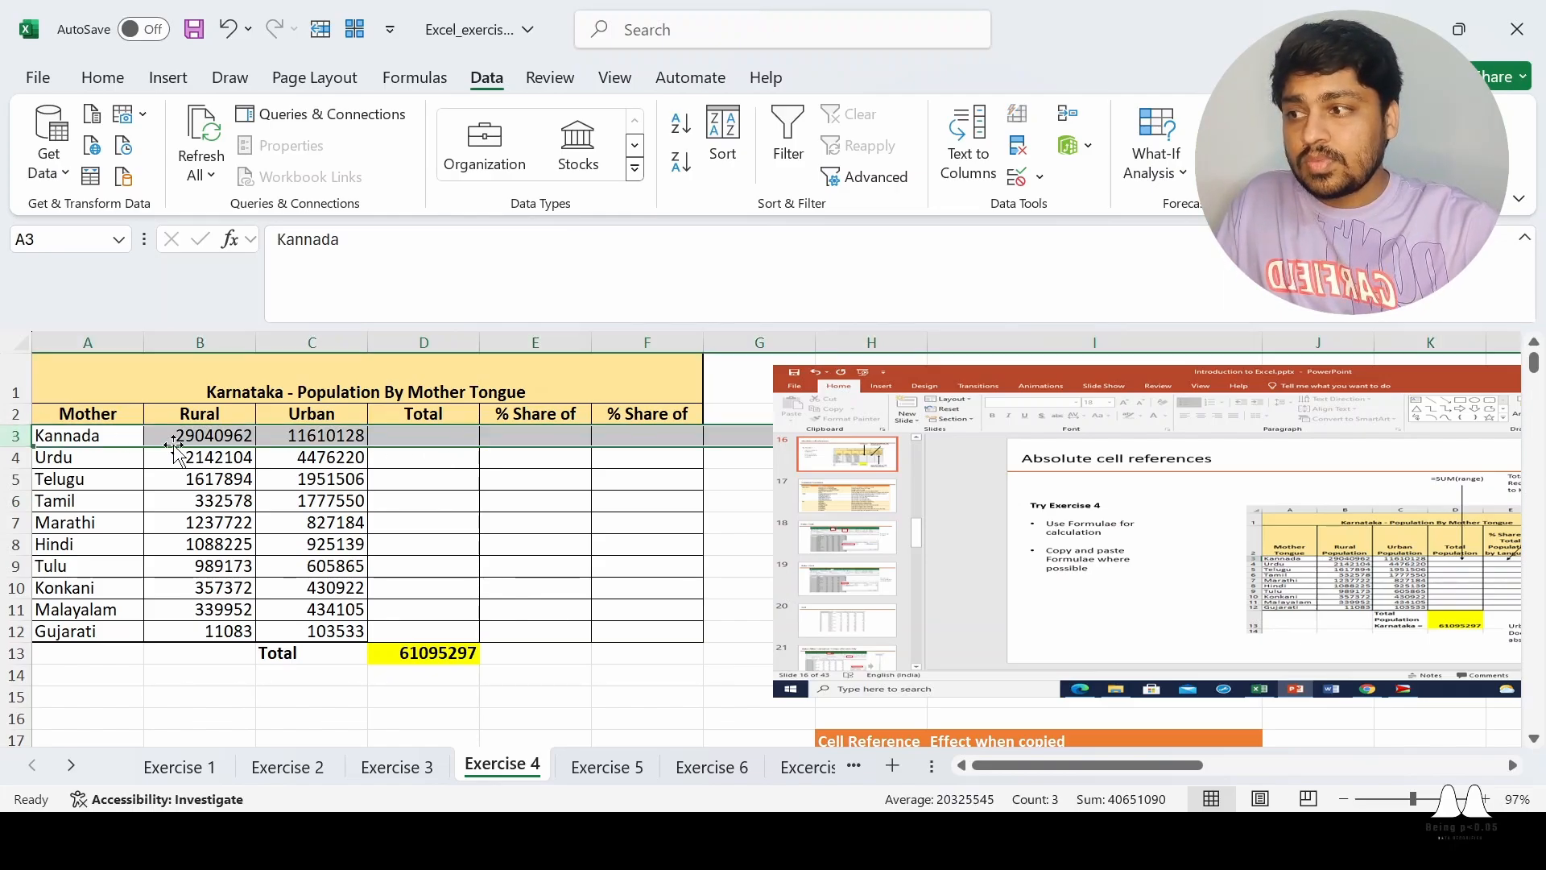
click(455, 479)
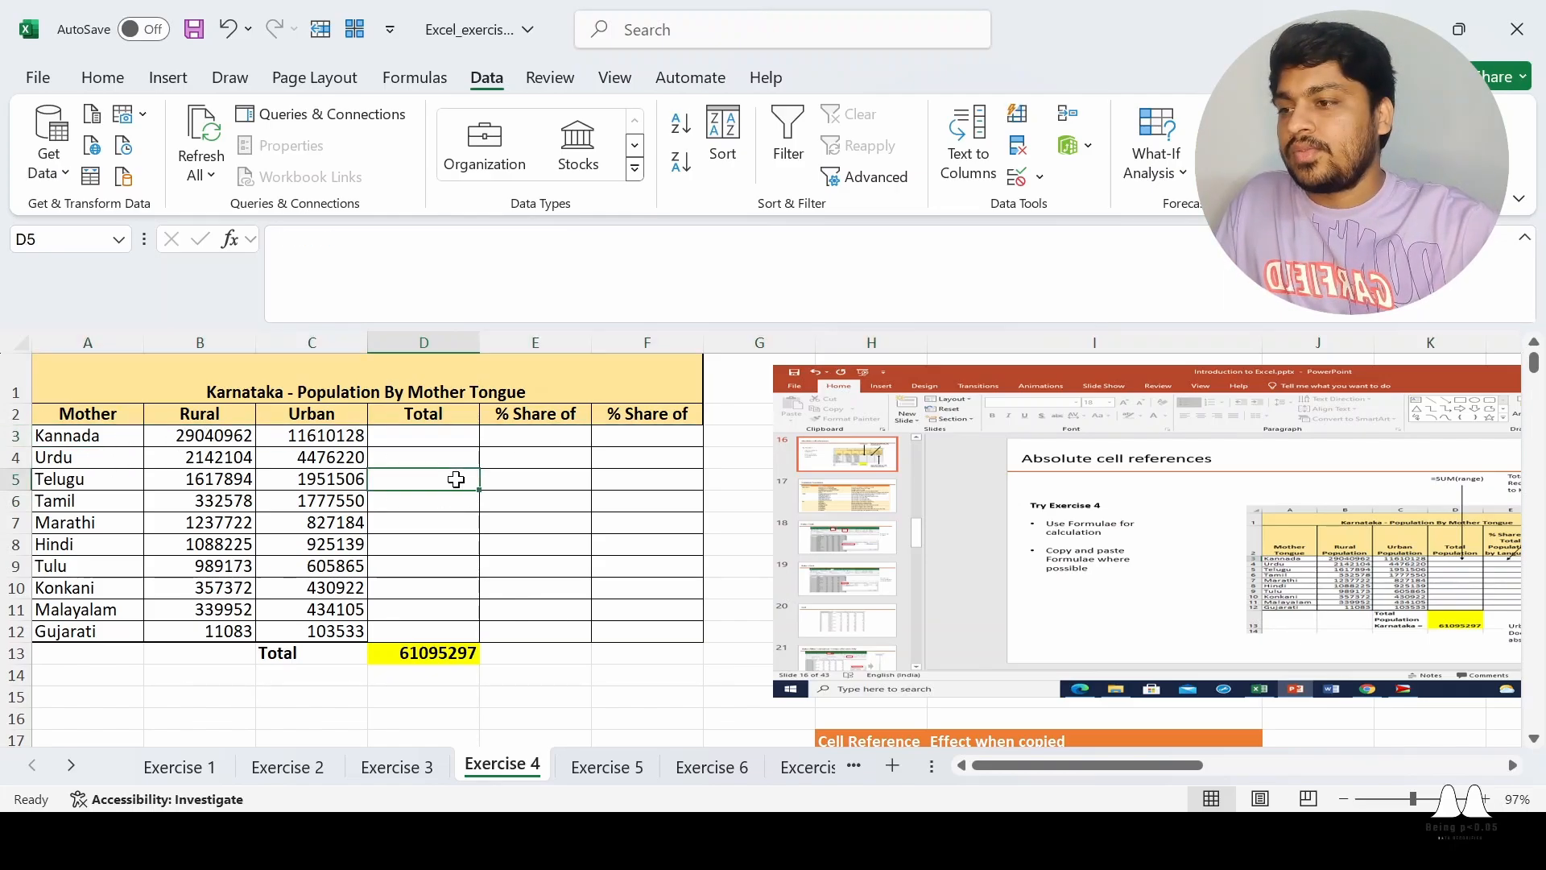
- Enter the formula =B3+C3 in cell D3 to add Kannada's rural and urban populations, and reselect that cell
click(439, 438)
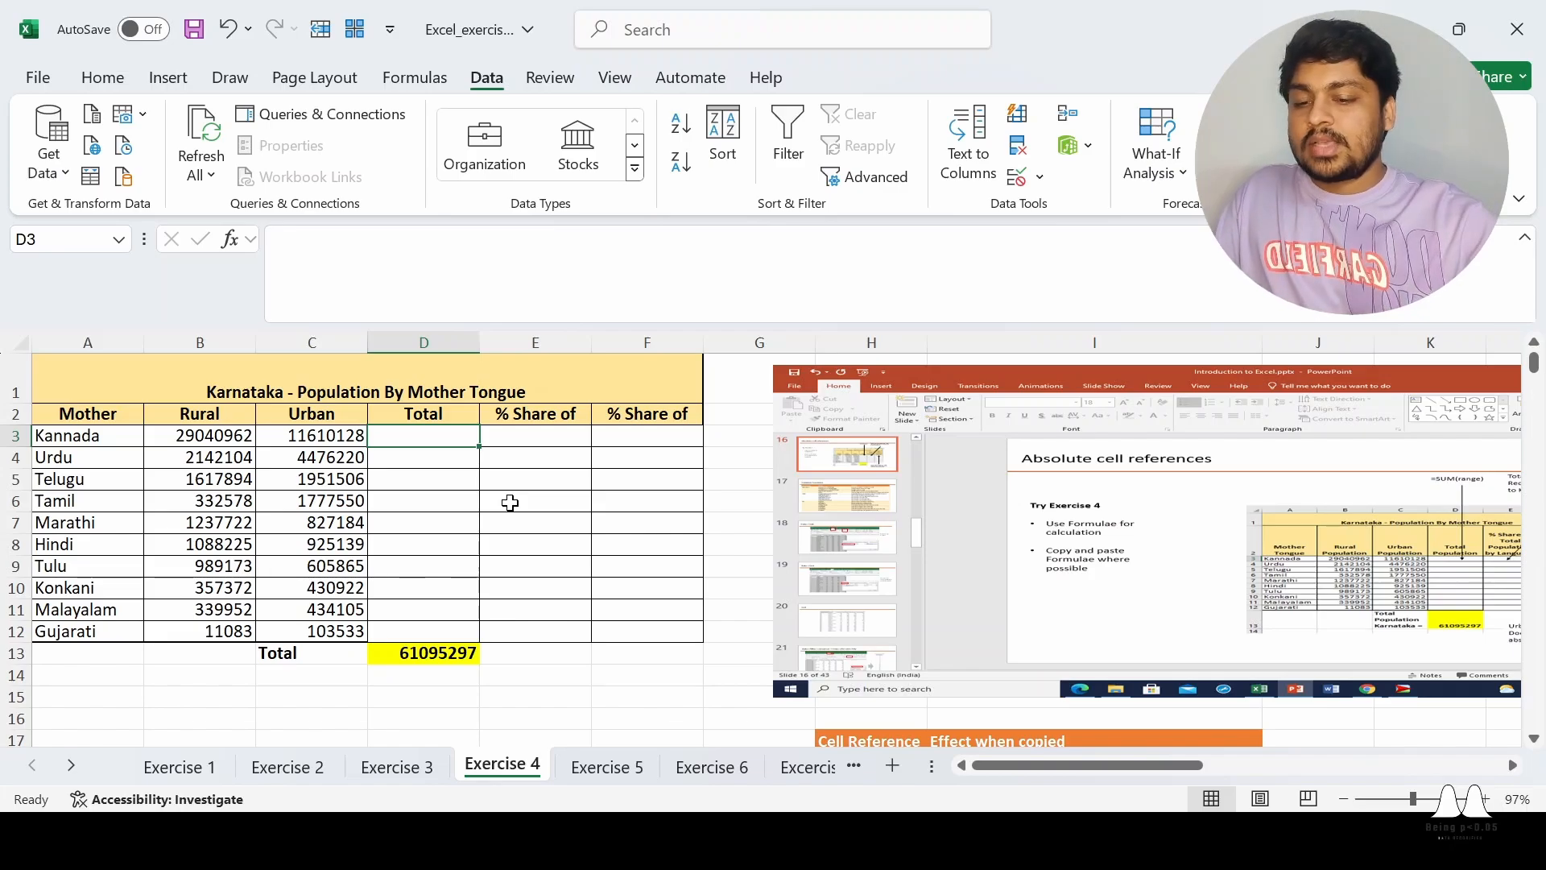
text(=)
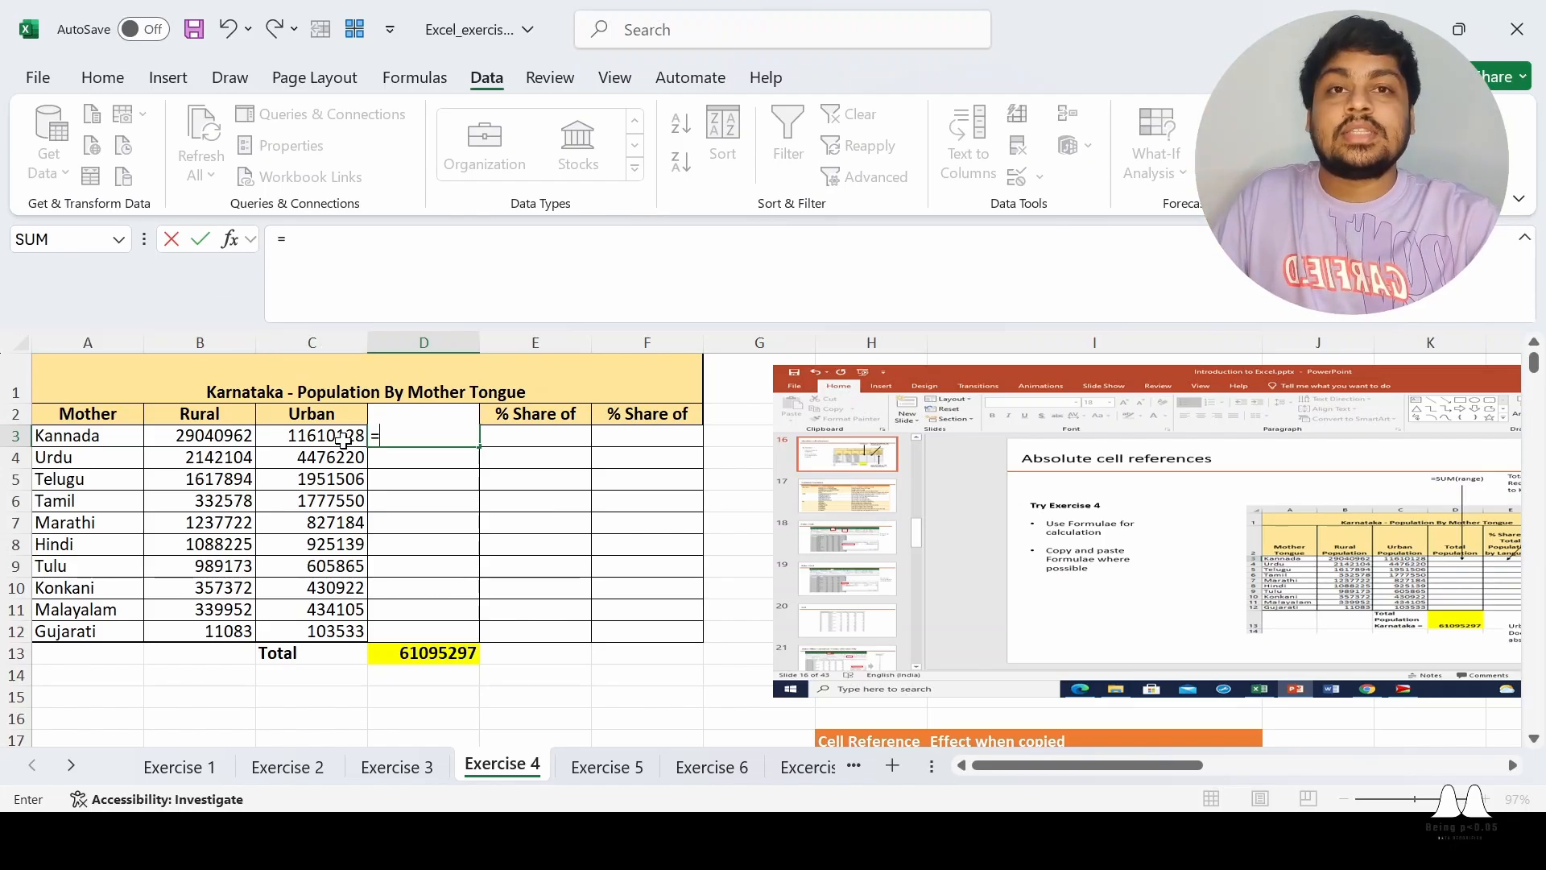
click(205, 435)
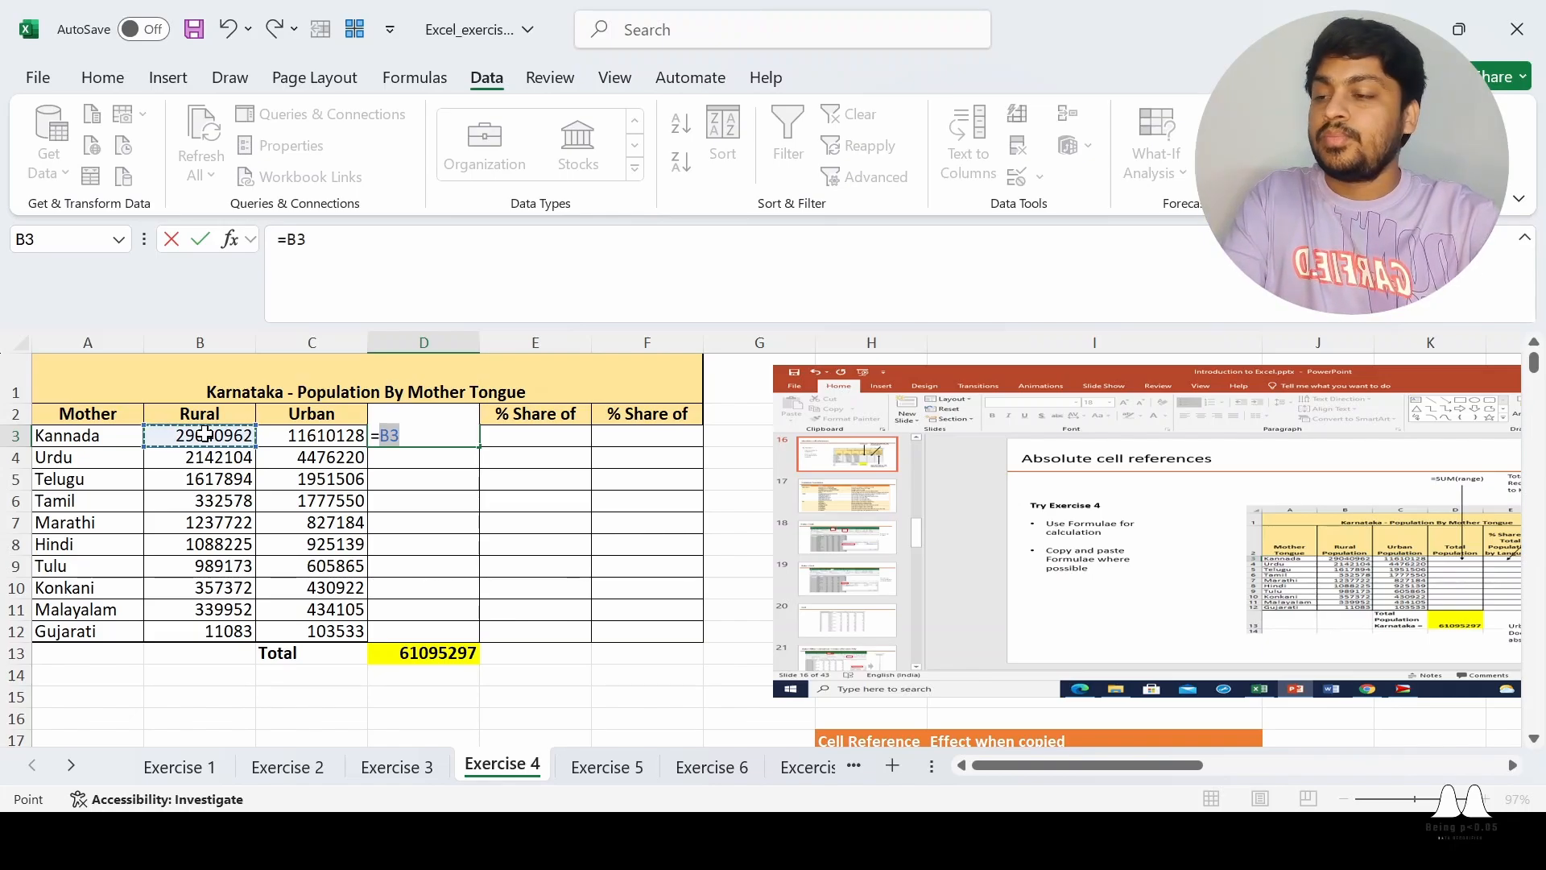
text(+)
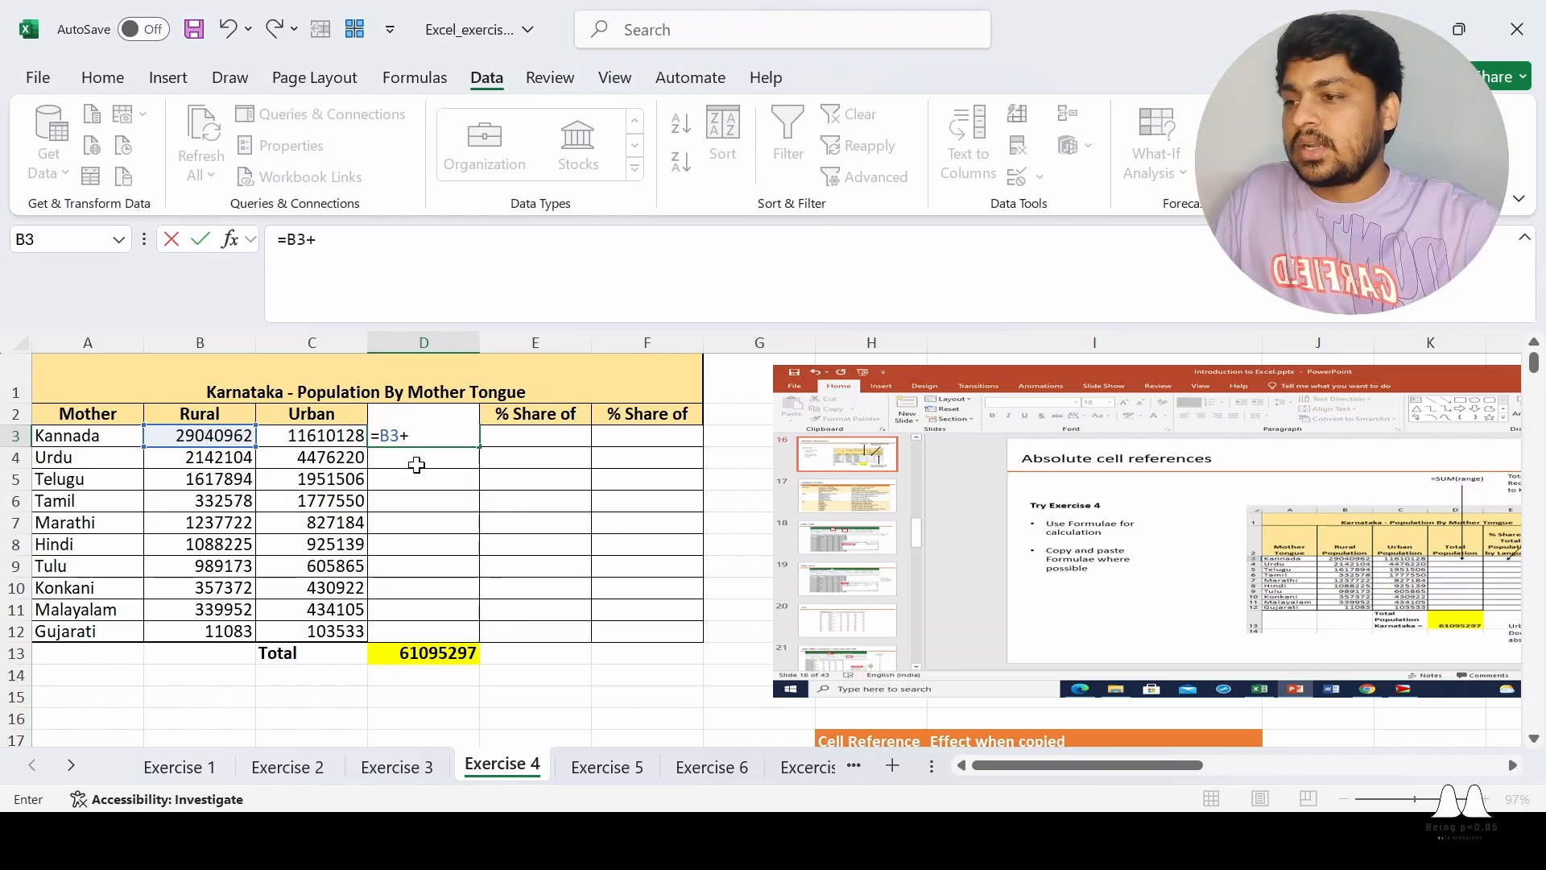
click(322, 436)
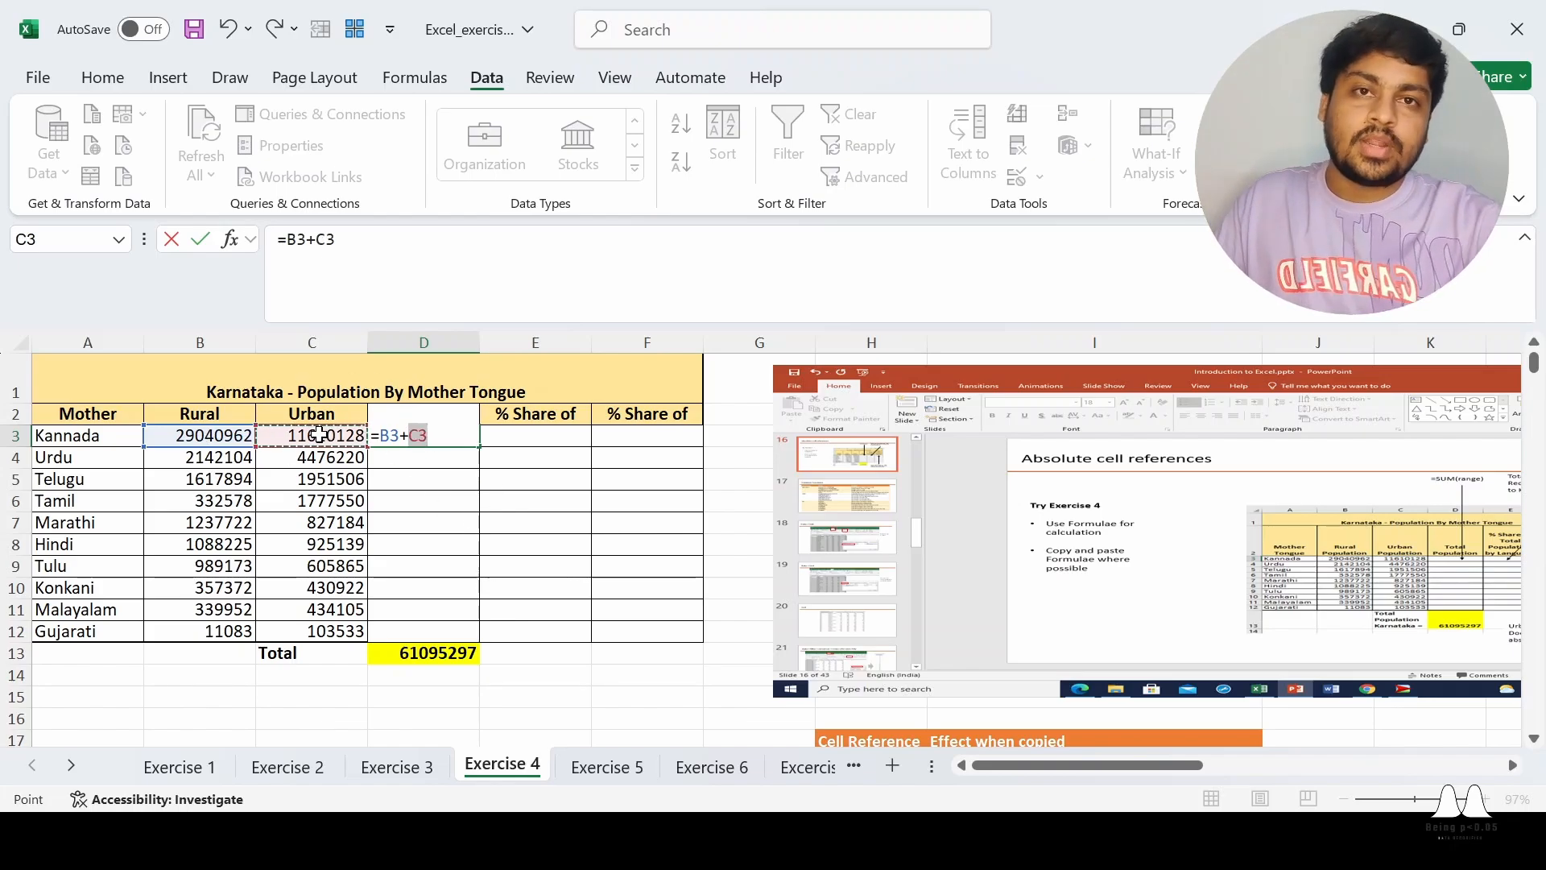
key(Return)
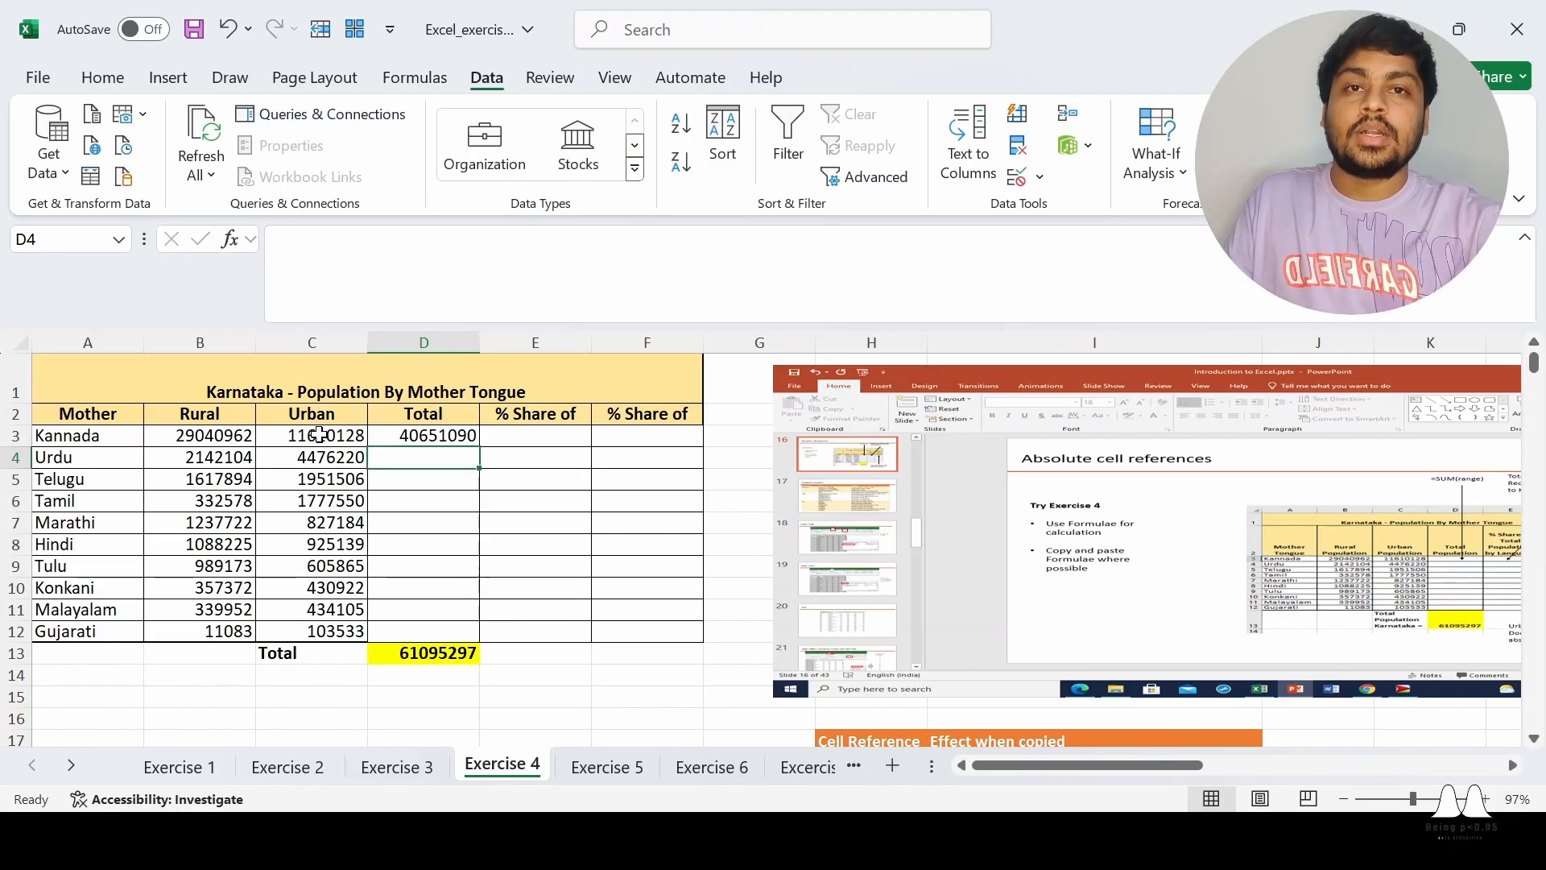
click(451, 436)
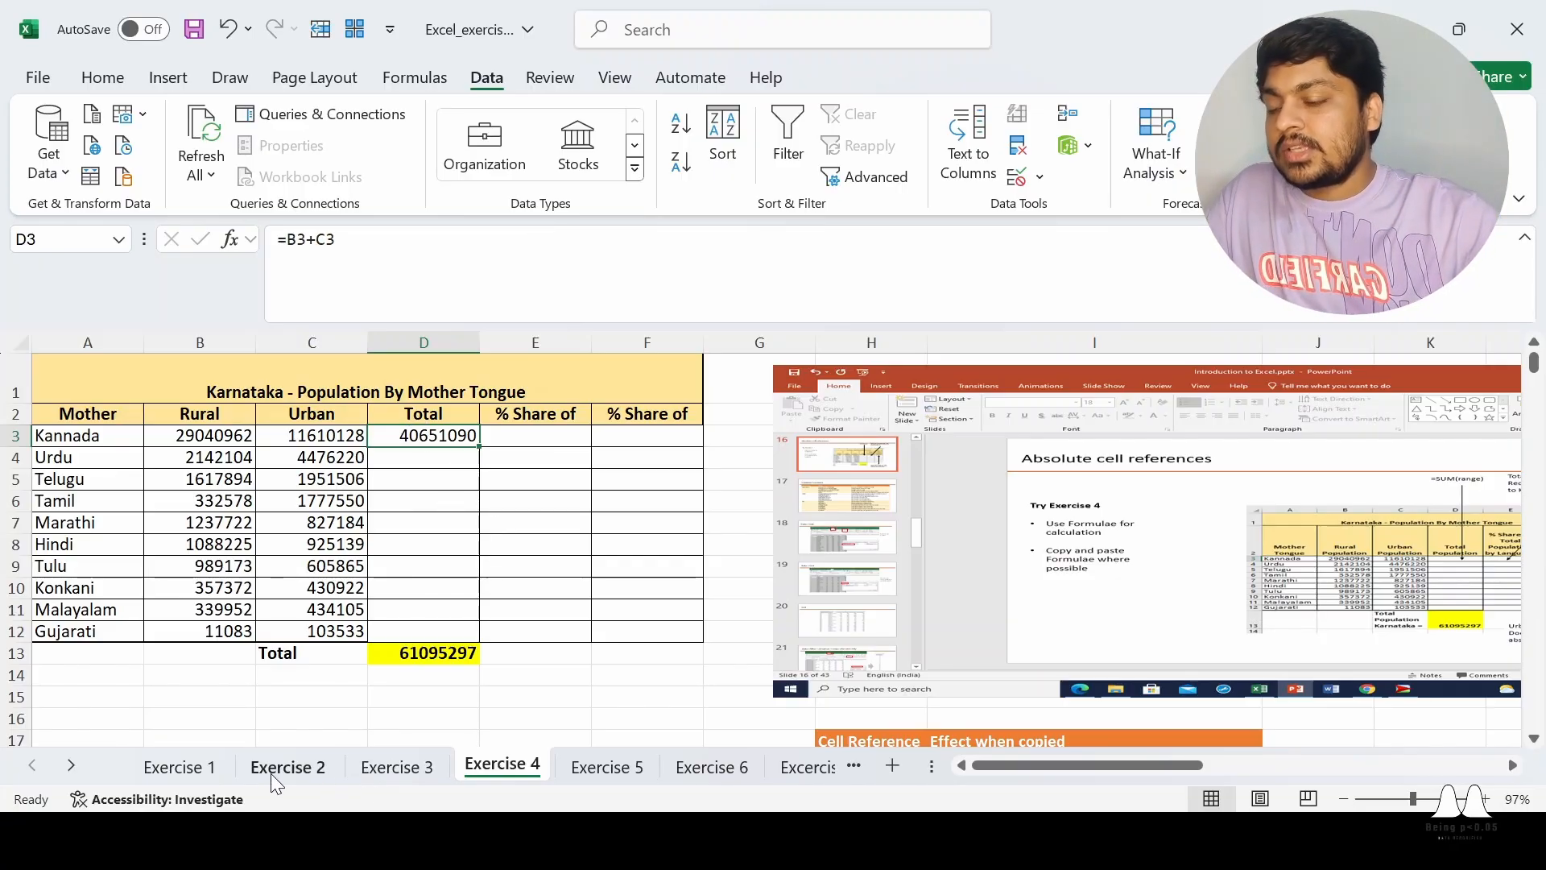
- Review the autofilled columns on the Exercise 2 sheet, starting at cell B4, and return to the Exercise 4 sheet
click(271, 771)
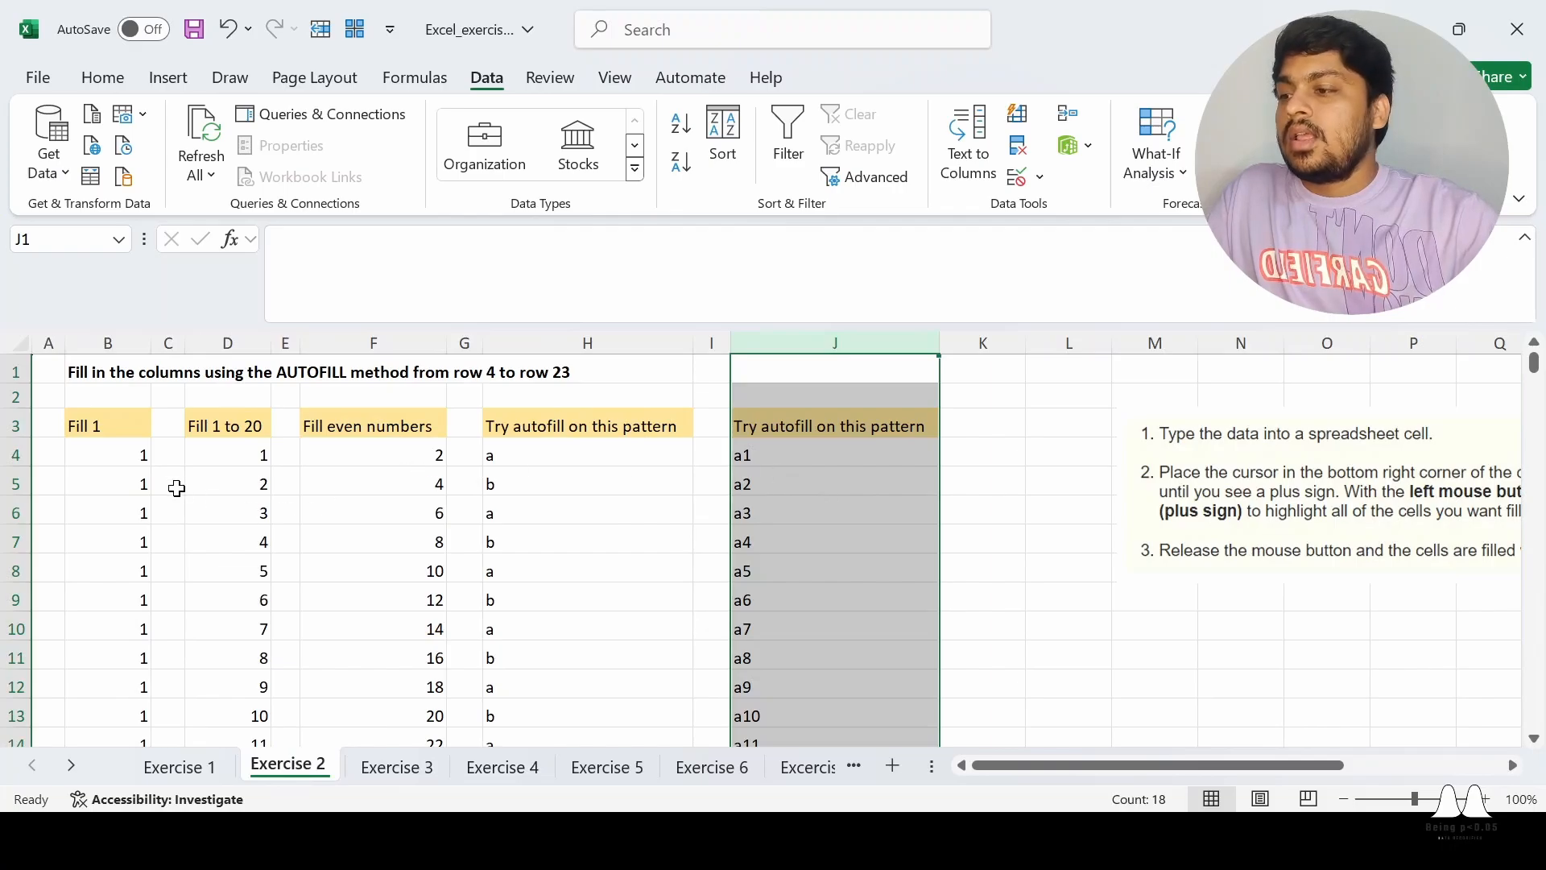
click(143, 465)
scroll(145, 472, down, 1)
scroll(145, 455, up, 1)
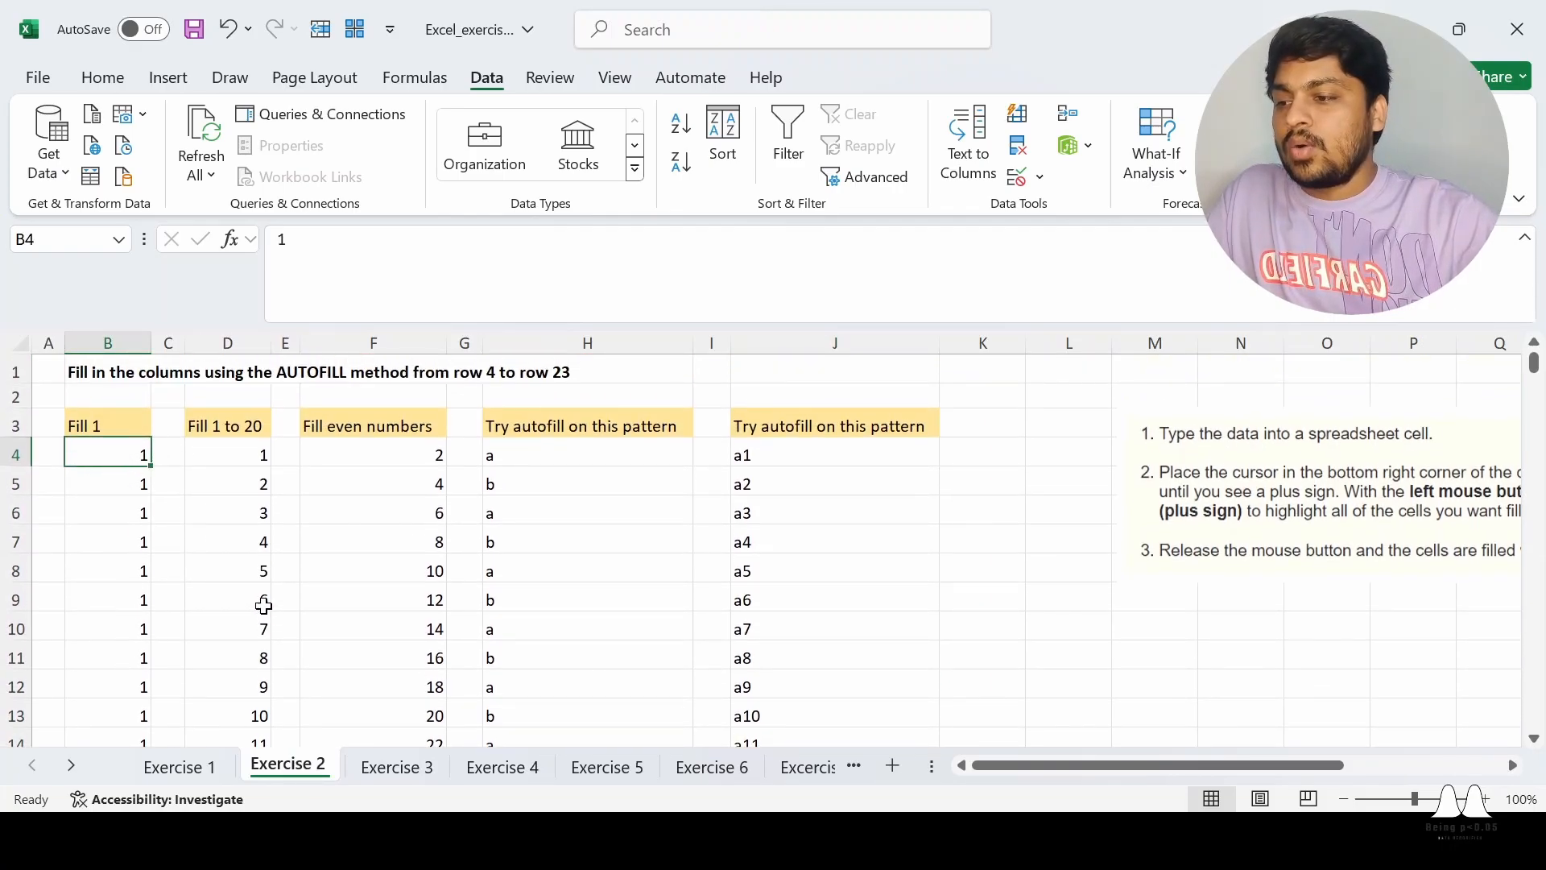
click(515, 767)
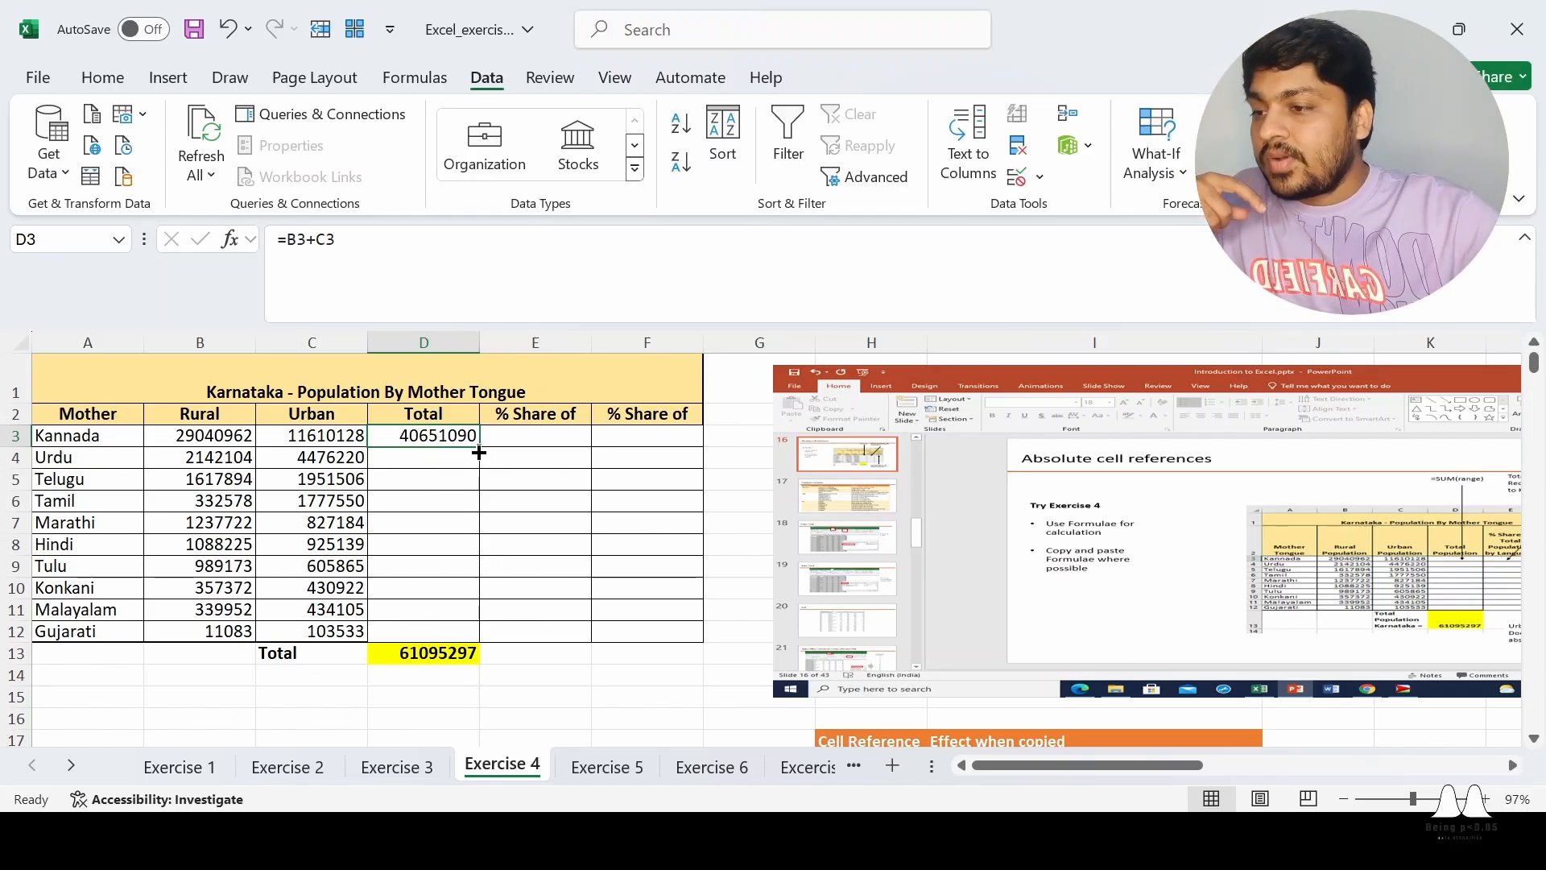
- Copy the Kannada total formula in D3 down the Total column through Gujarati's row, cell D12
drag(480, 445, 477, 629)
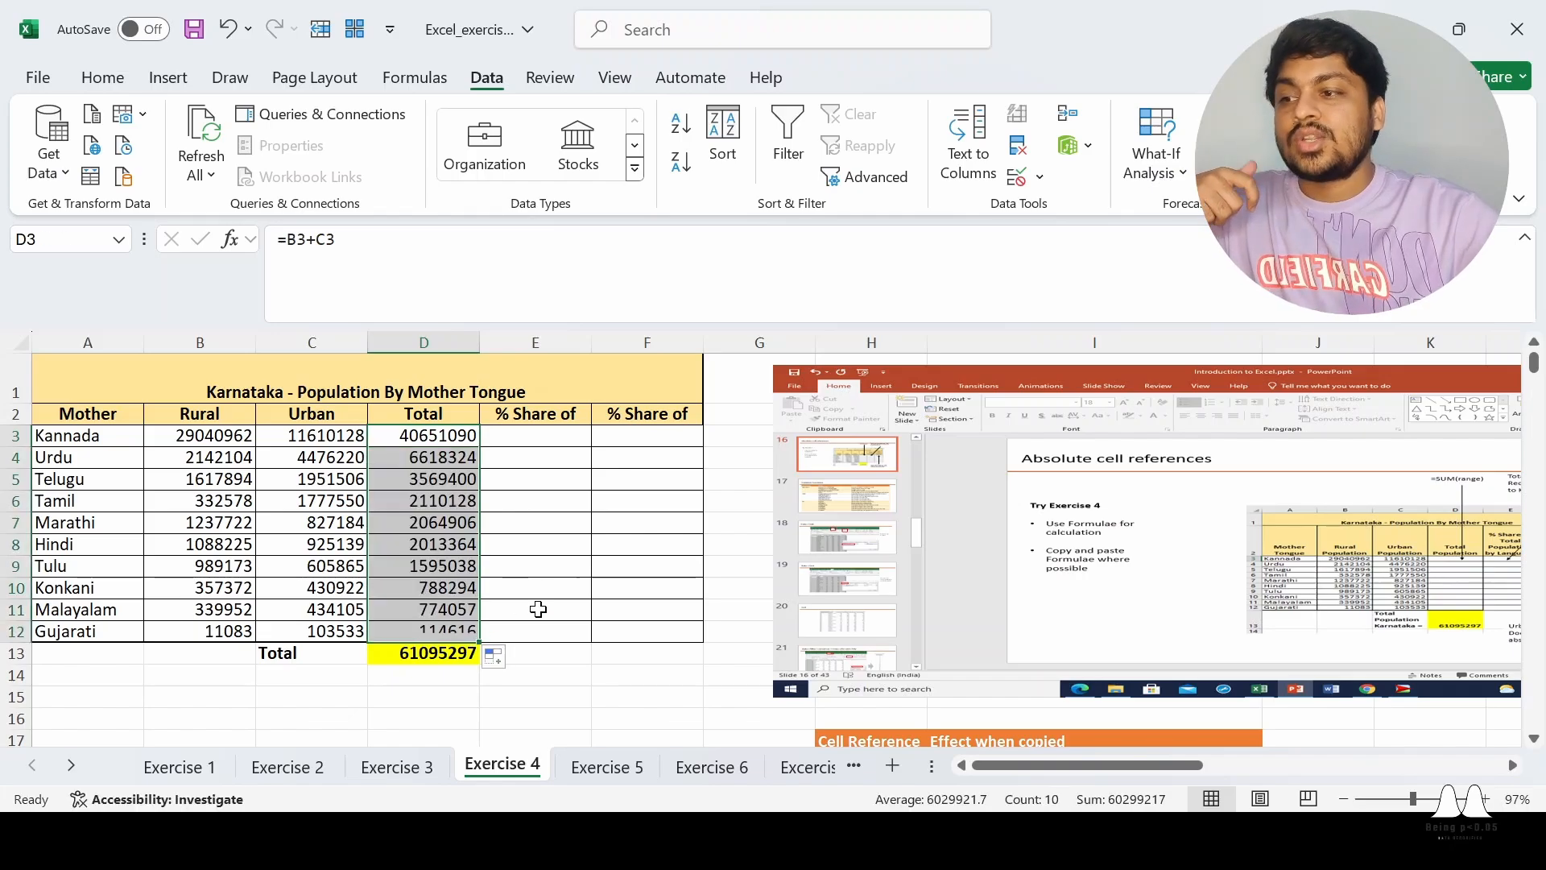
click(590, 583)
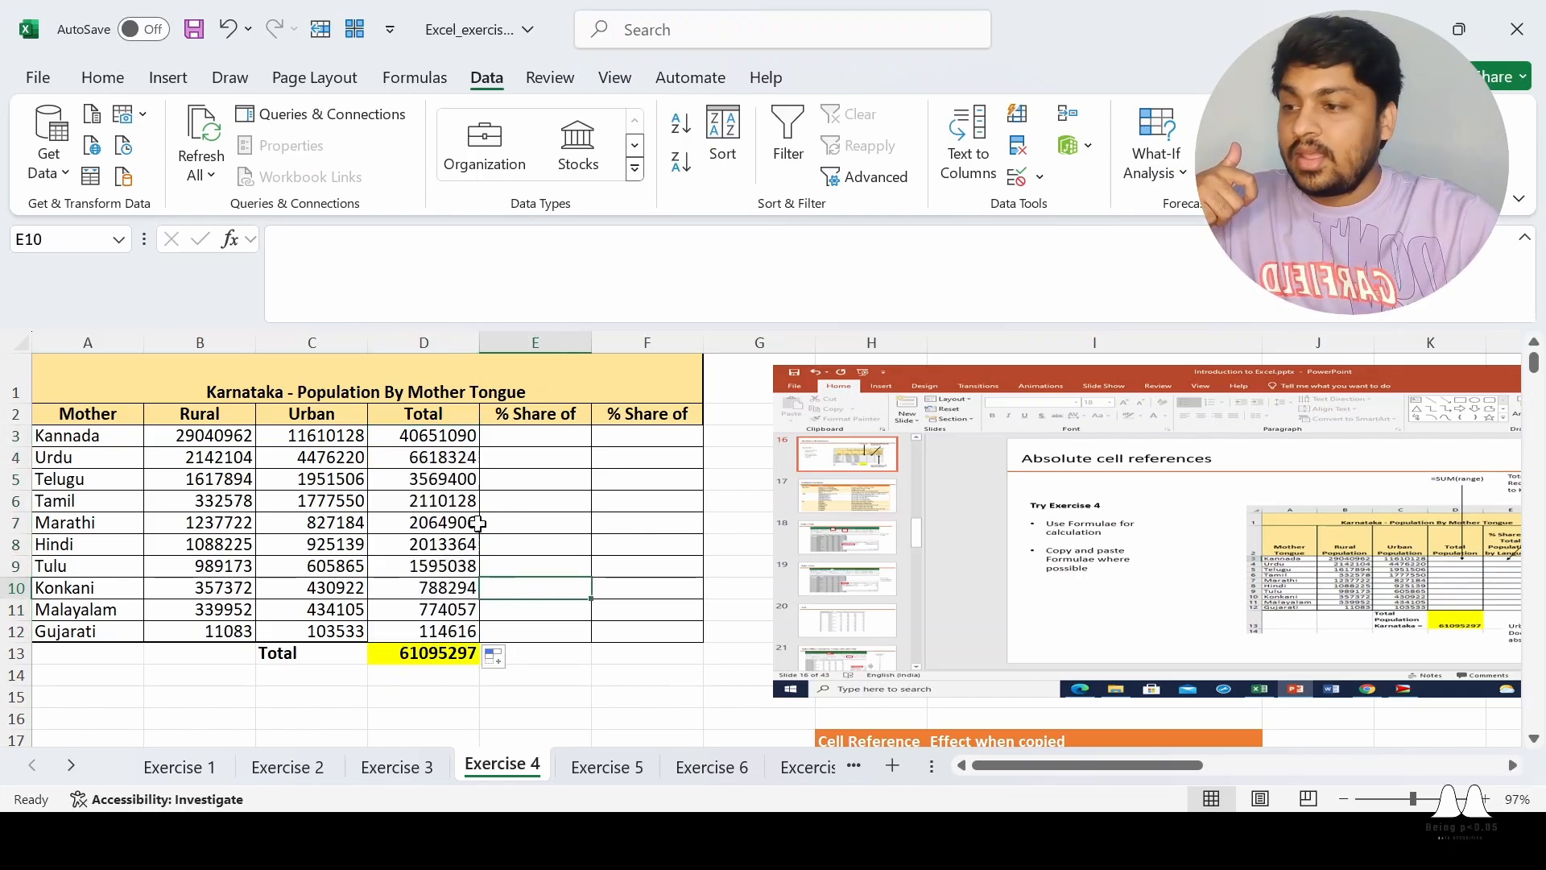
- Examine the column letter of the B3 reference in D3's formula, and look at the Urdu row
click(446, 436)
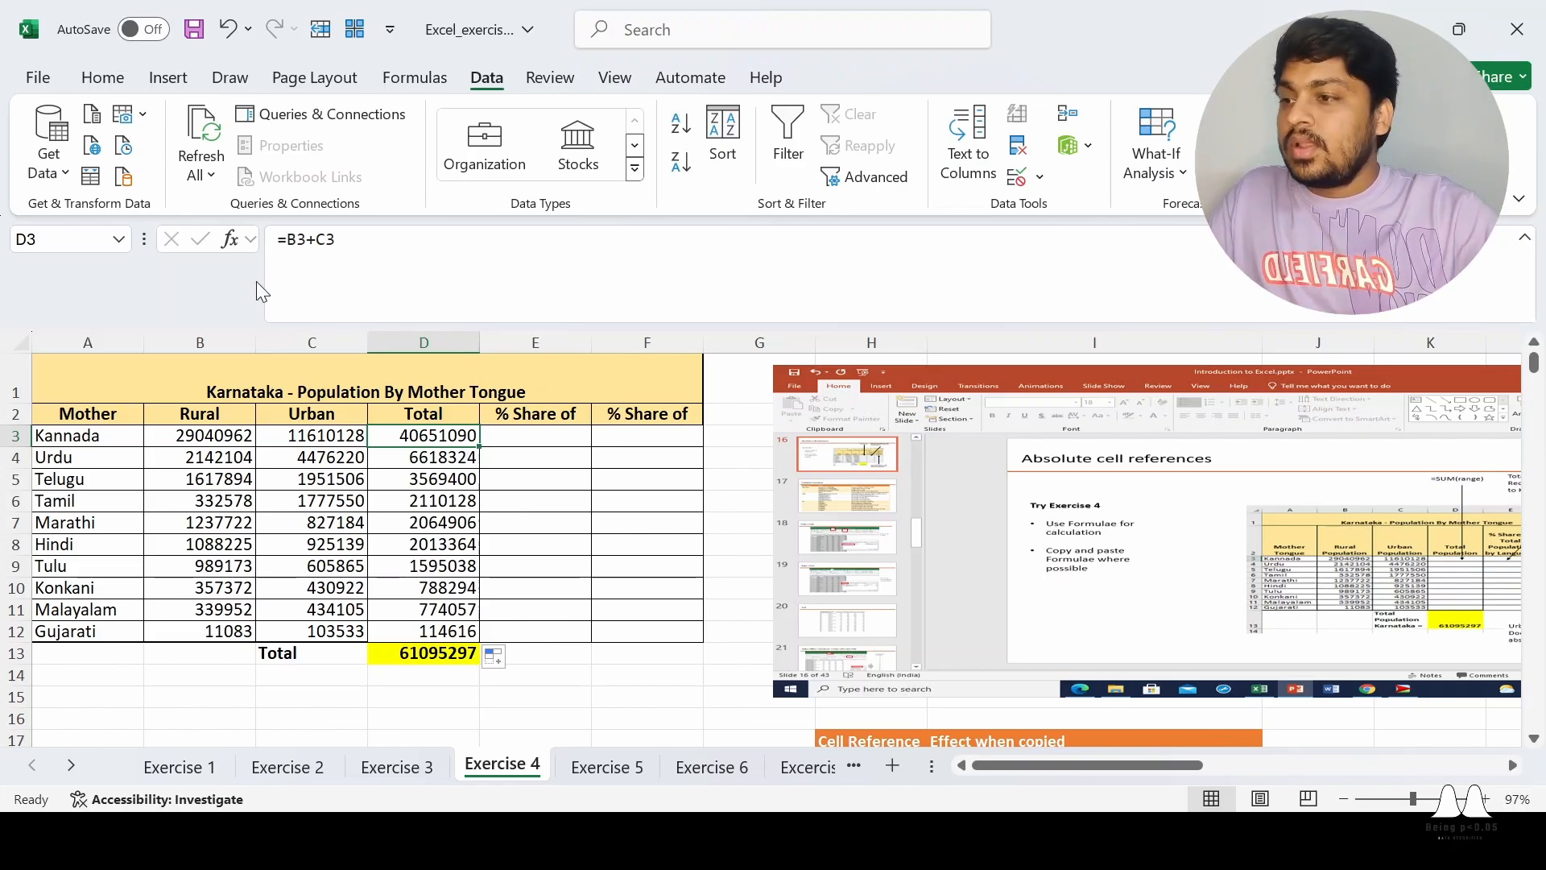
drag(298, 239, 290, 239)
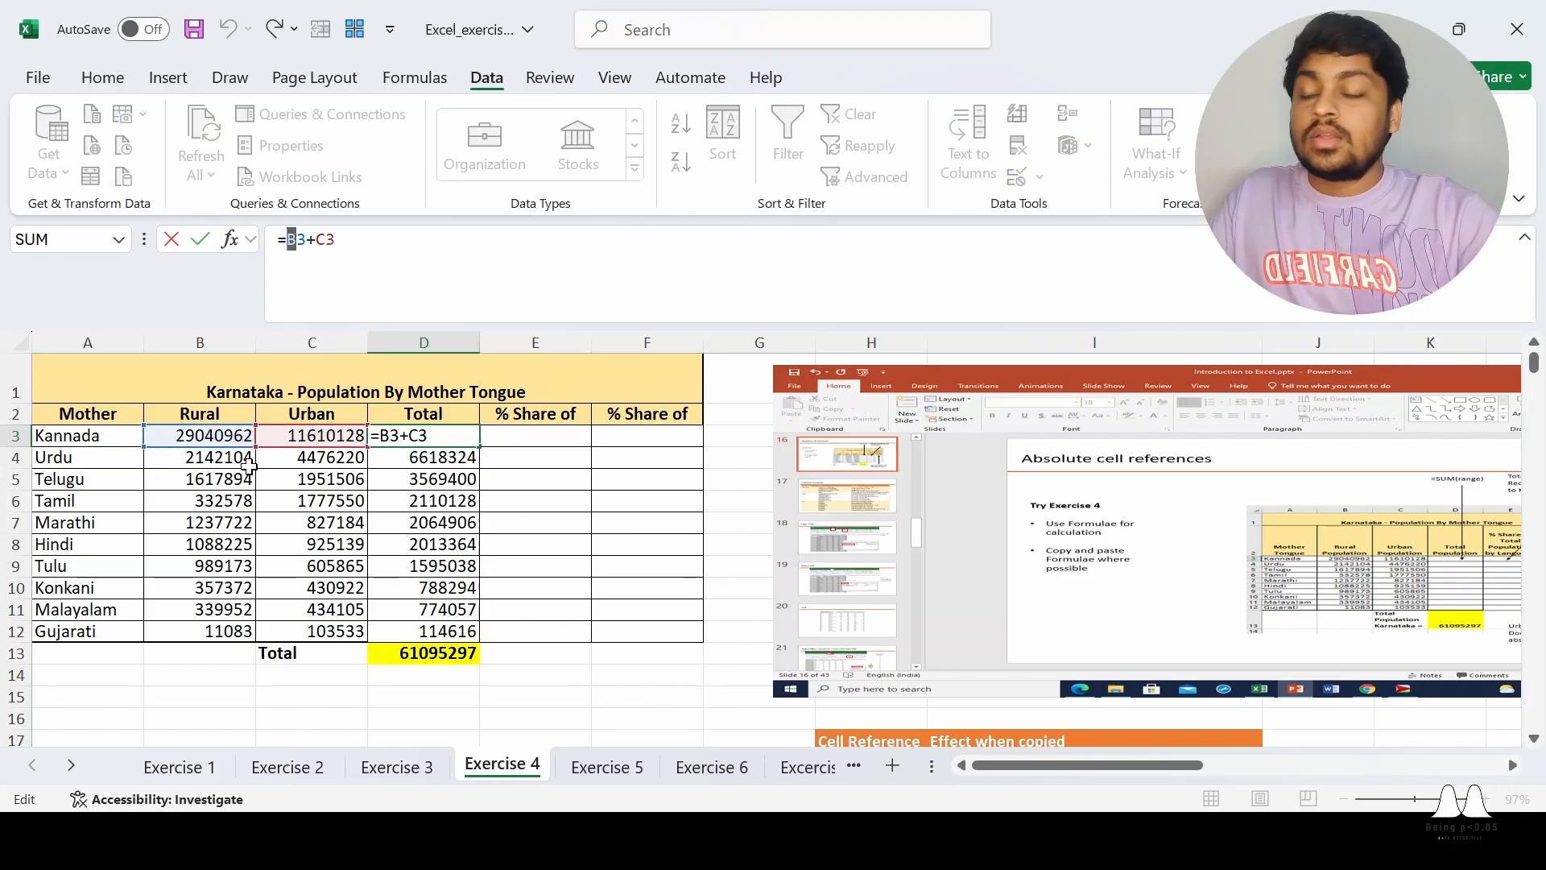
key(Return)
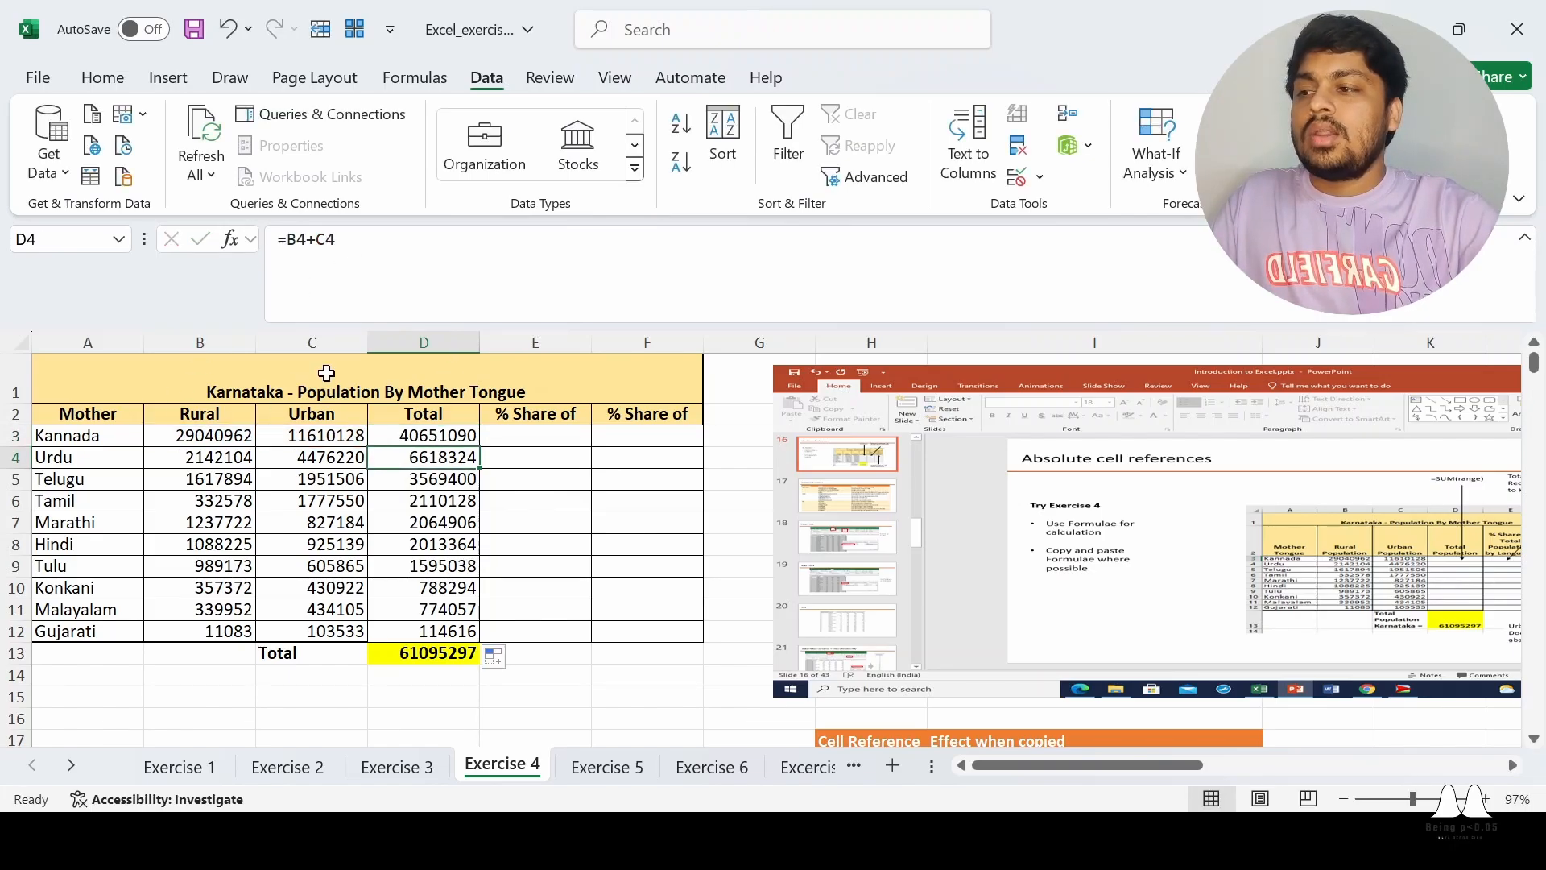
click(4, 457)
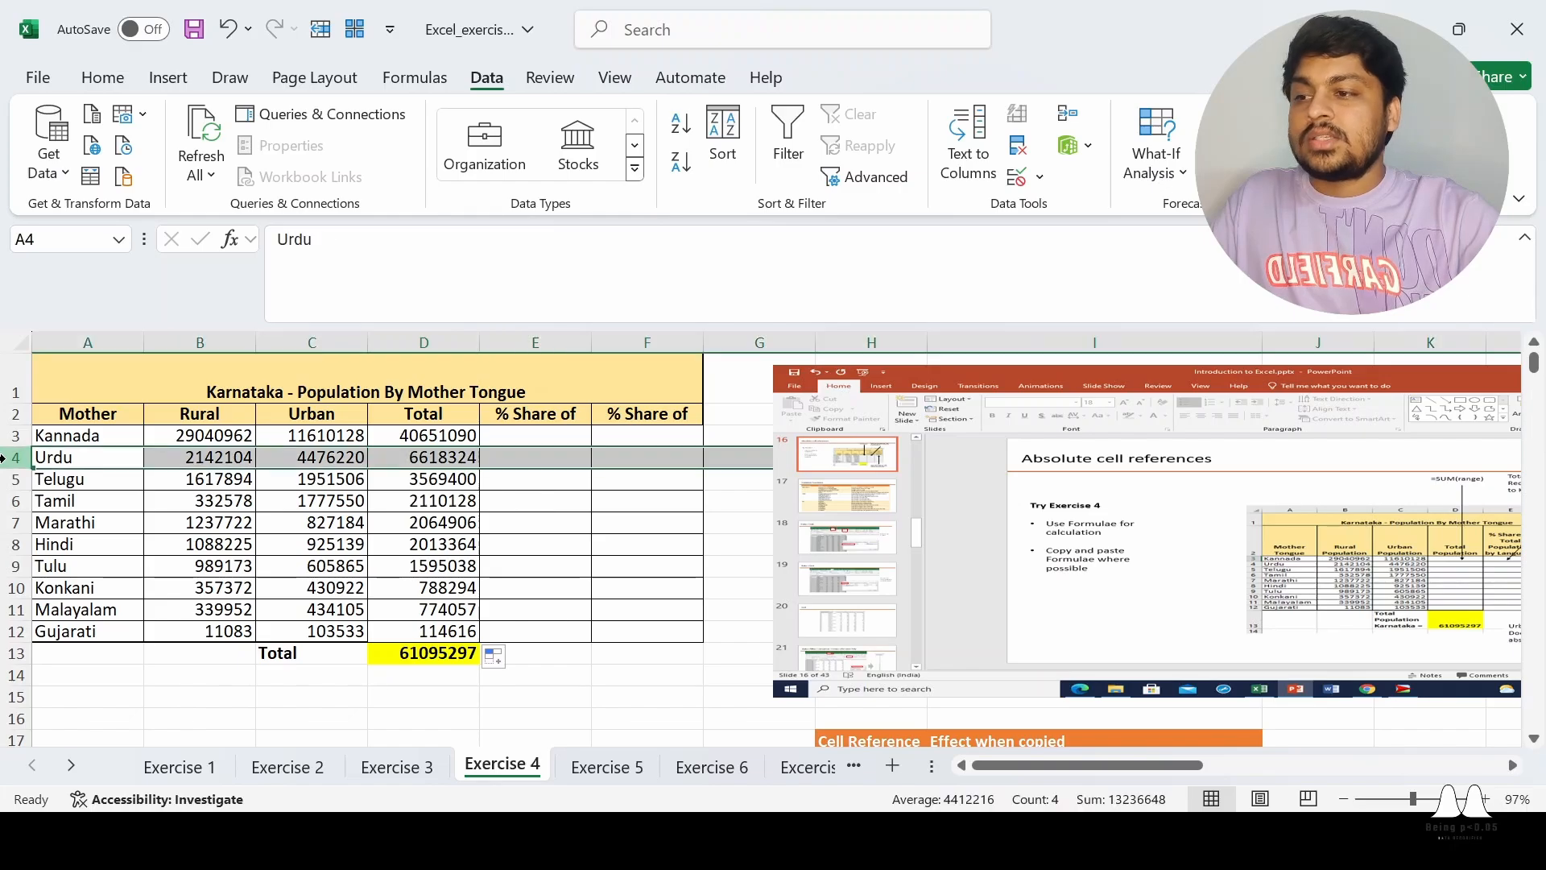
- Go through the Total column cell by cell from D3 to D12, comparing the row references in each formula
click(425, 440)
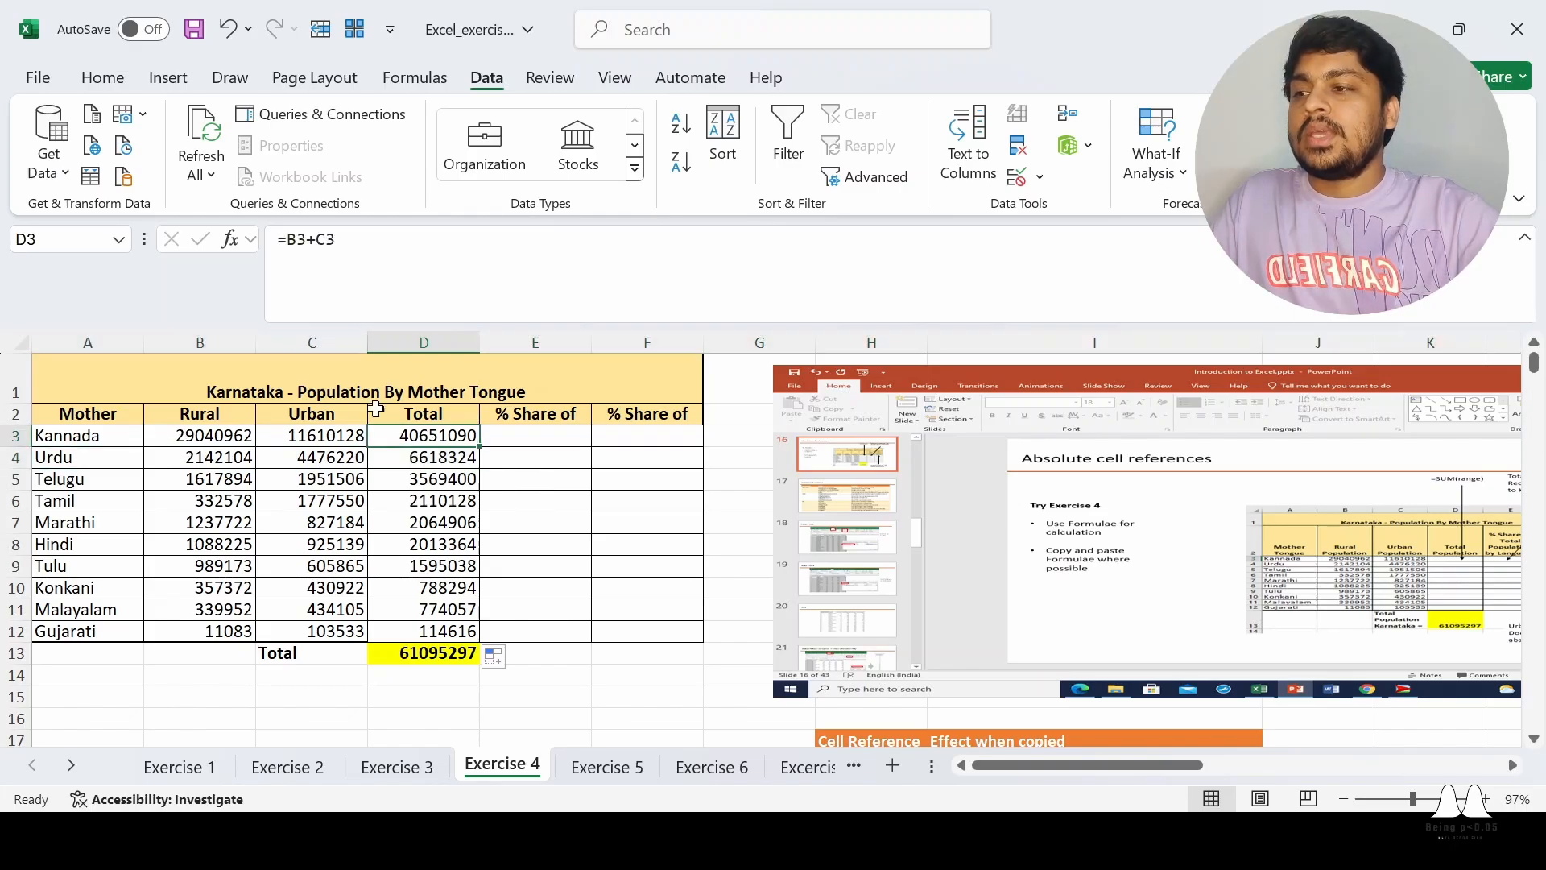
key(Down)
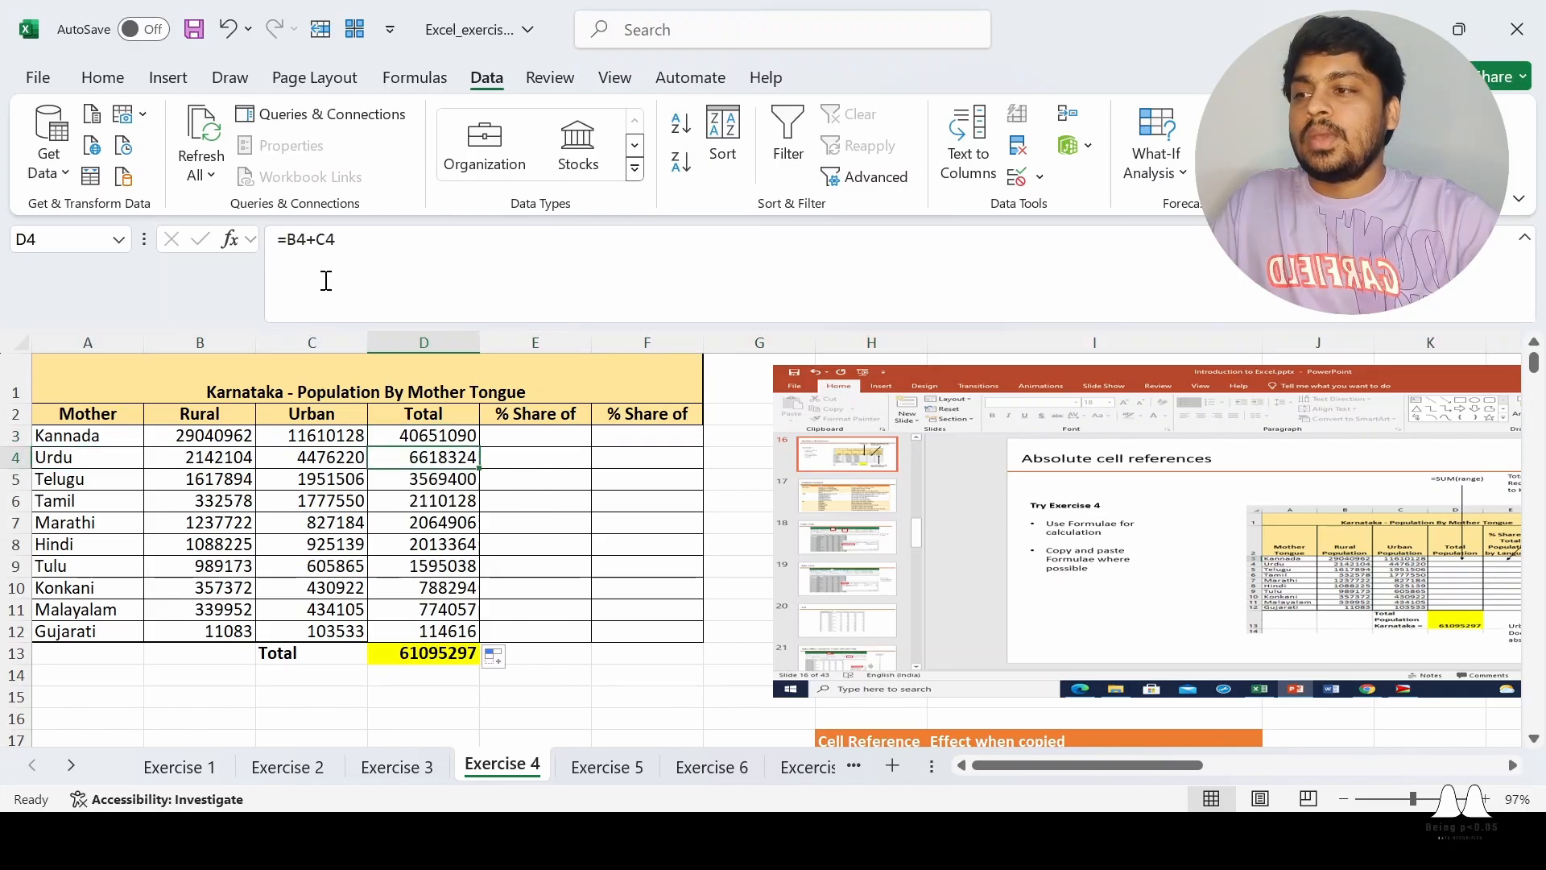
key(Down)
key(Down)
key(Down)
key(Down)
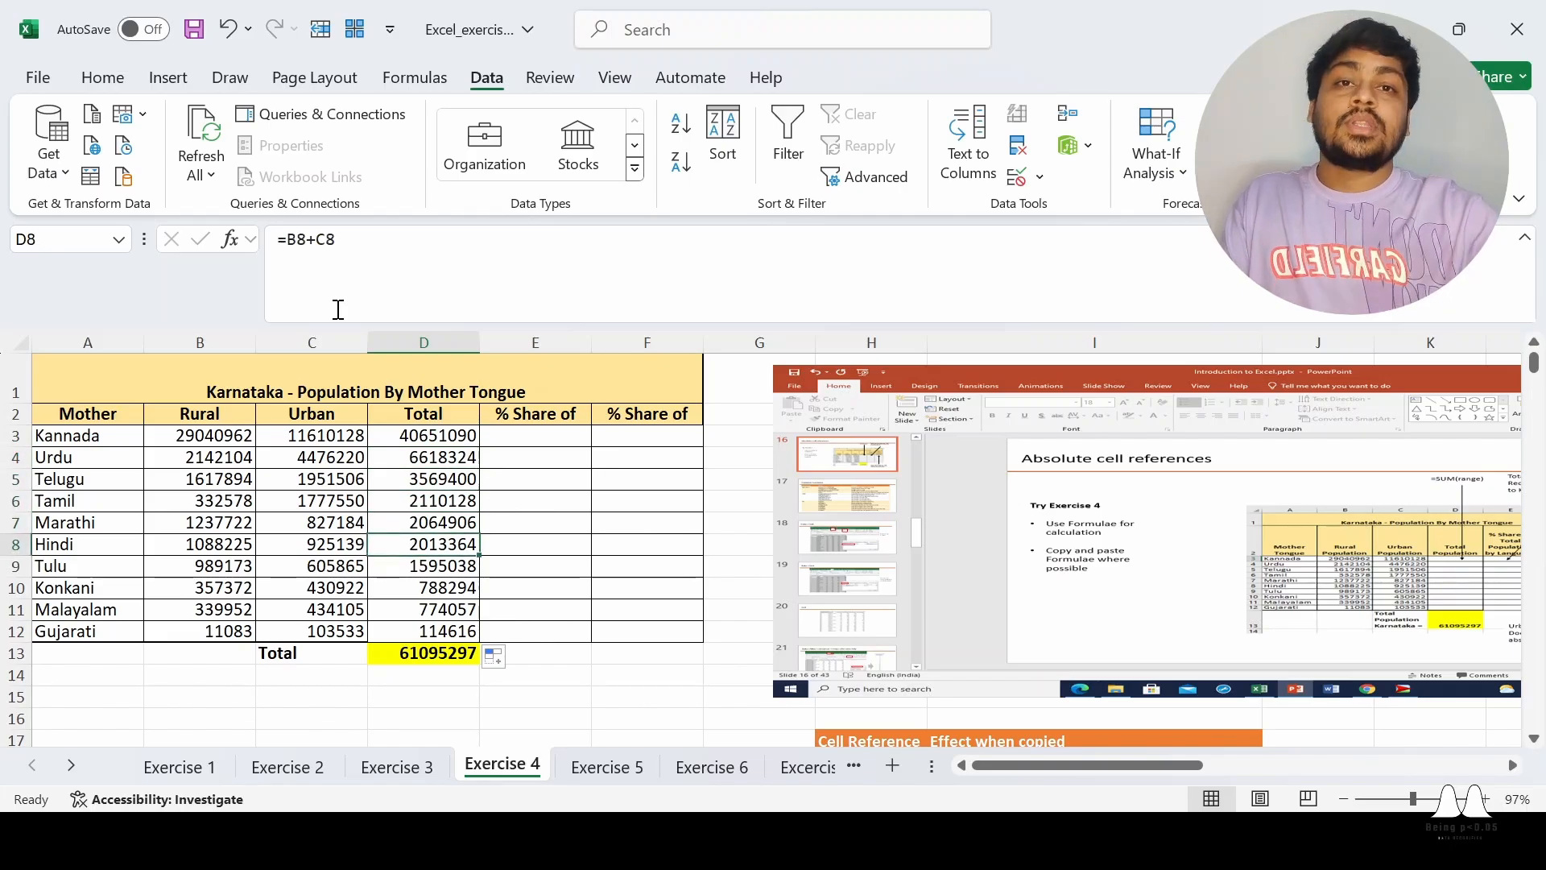
key(Down)
key(Down)
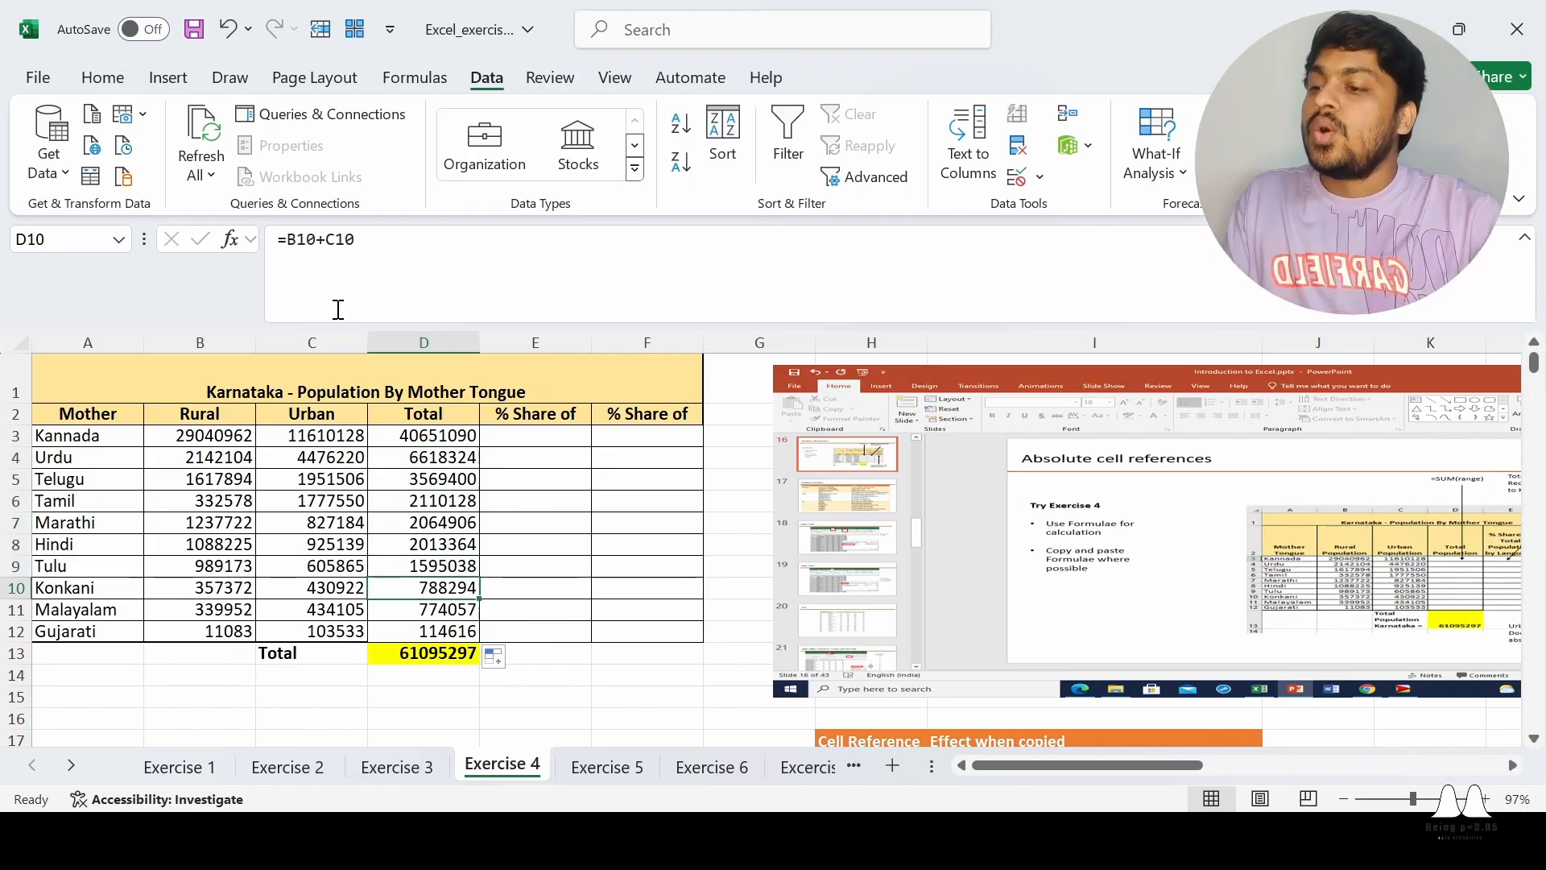
key(Down)
key(Down)
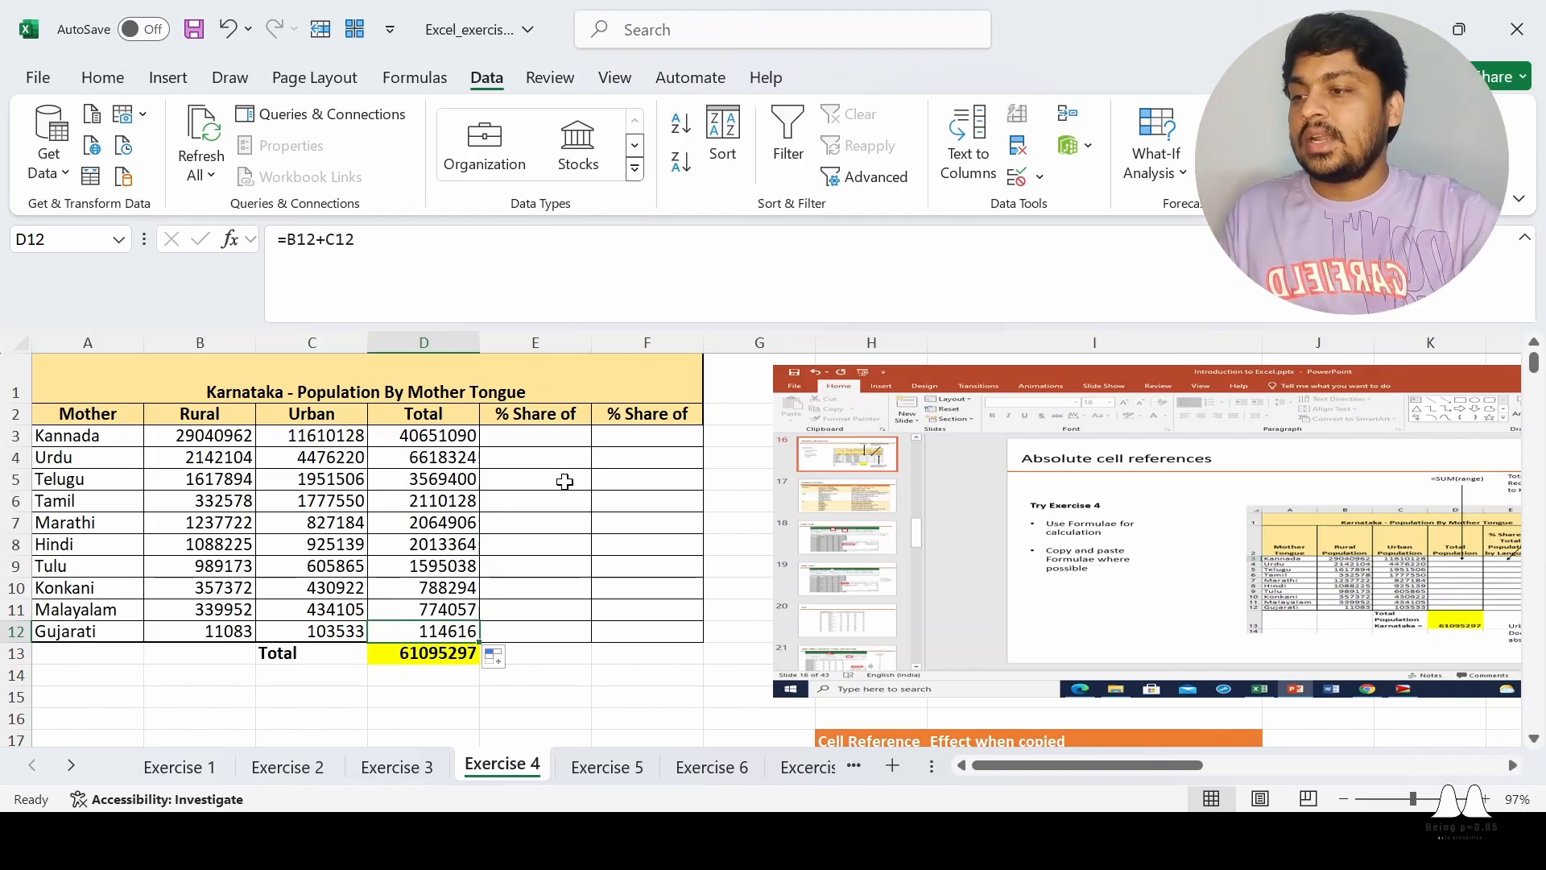
- Review the language totals in D3:D13 and read the full % Share heading in cell E2
click(455, 441)
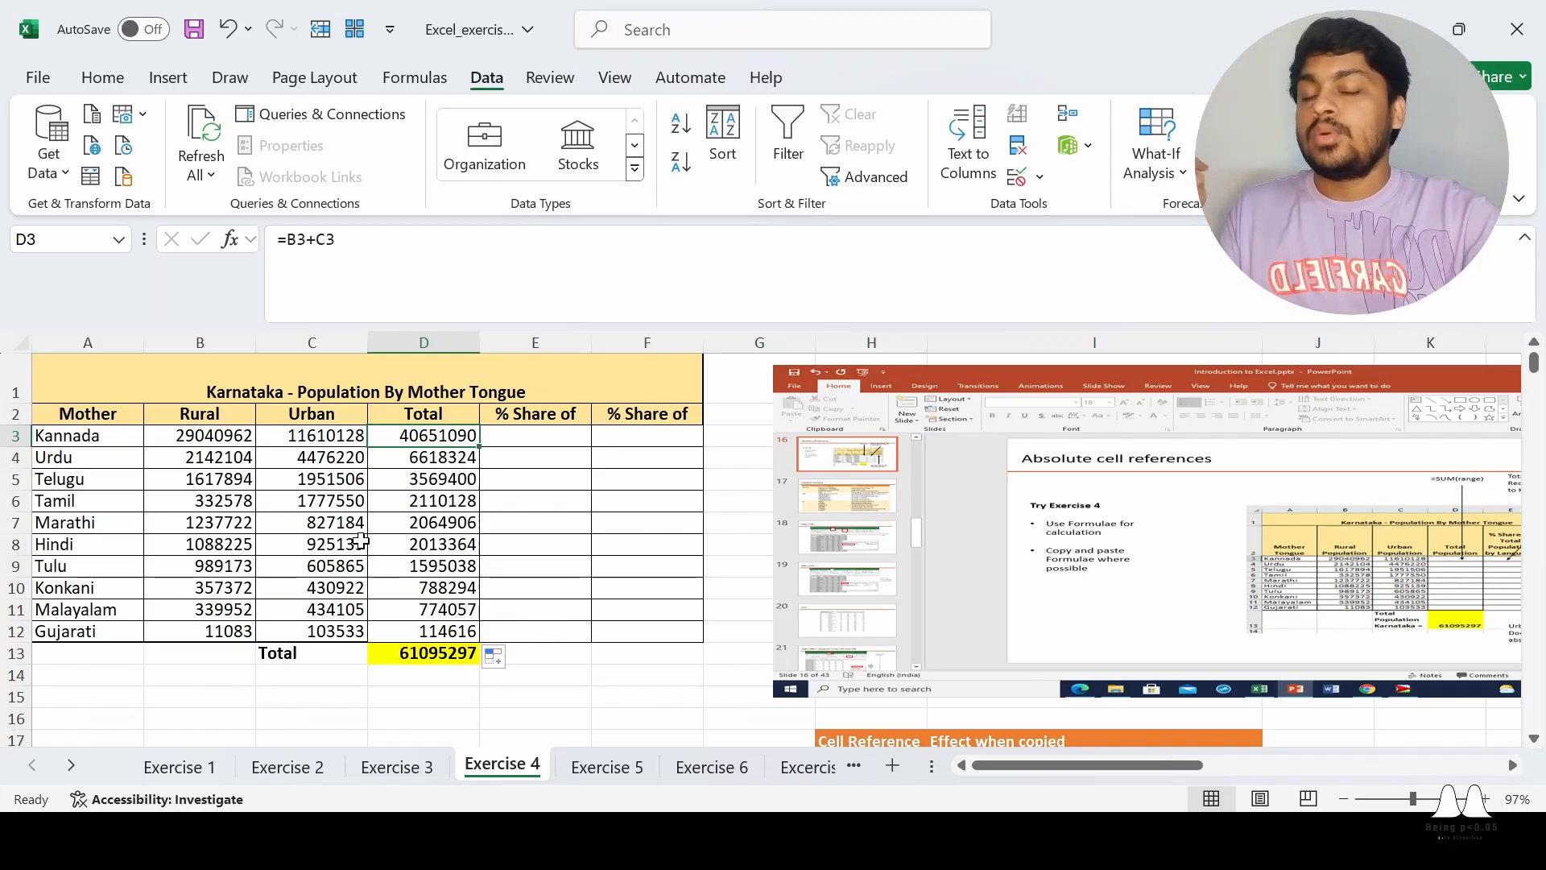
click(572, 654)
drag(423, 433, 443, 650)
click(527, 632)
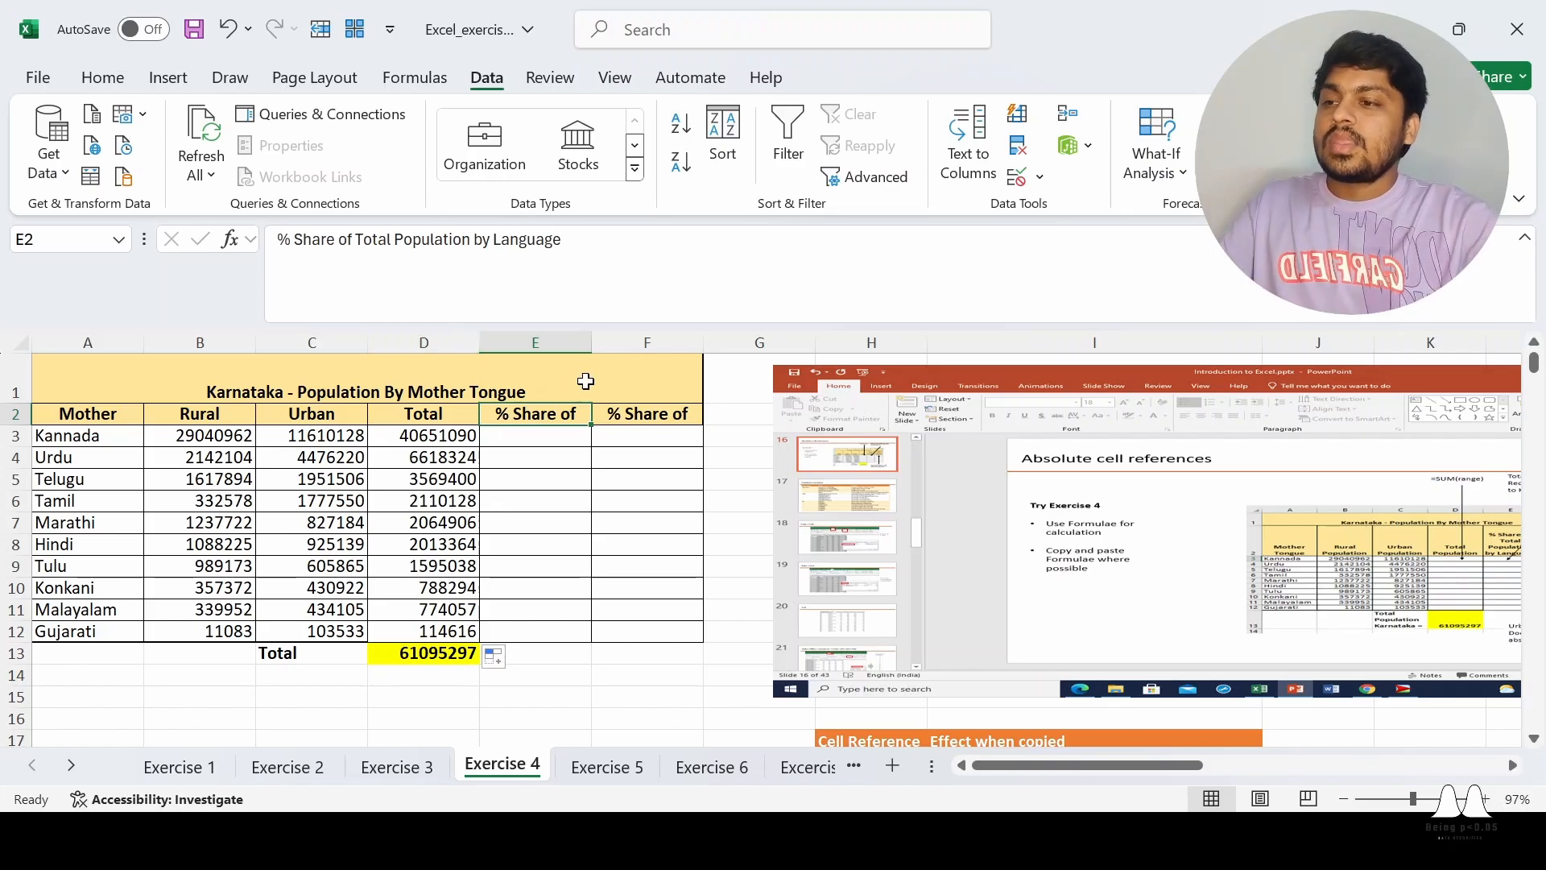
click(582, 342)
click(650, 593)
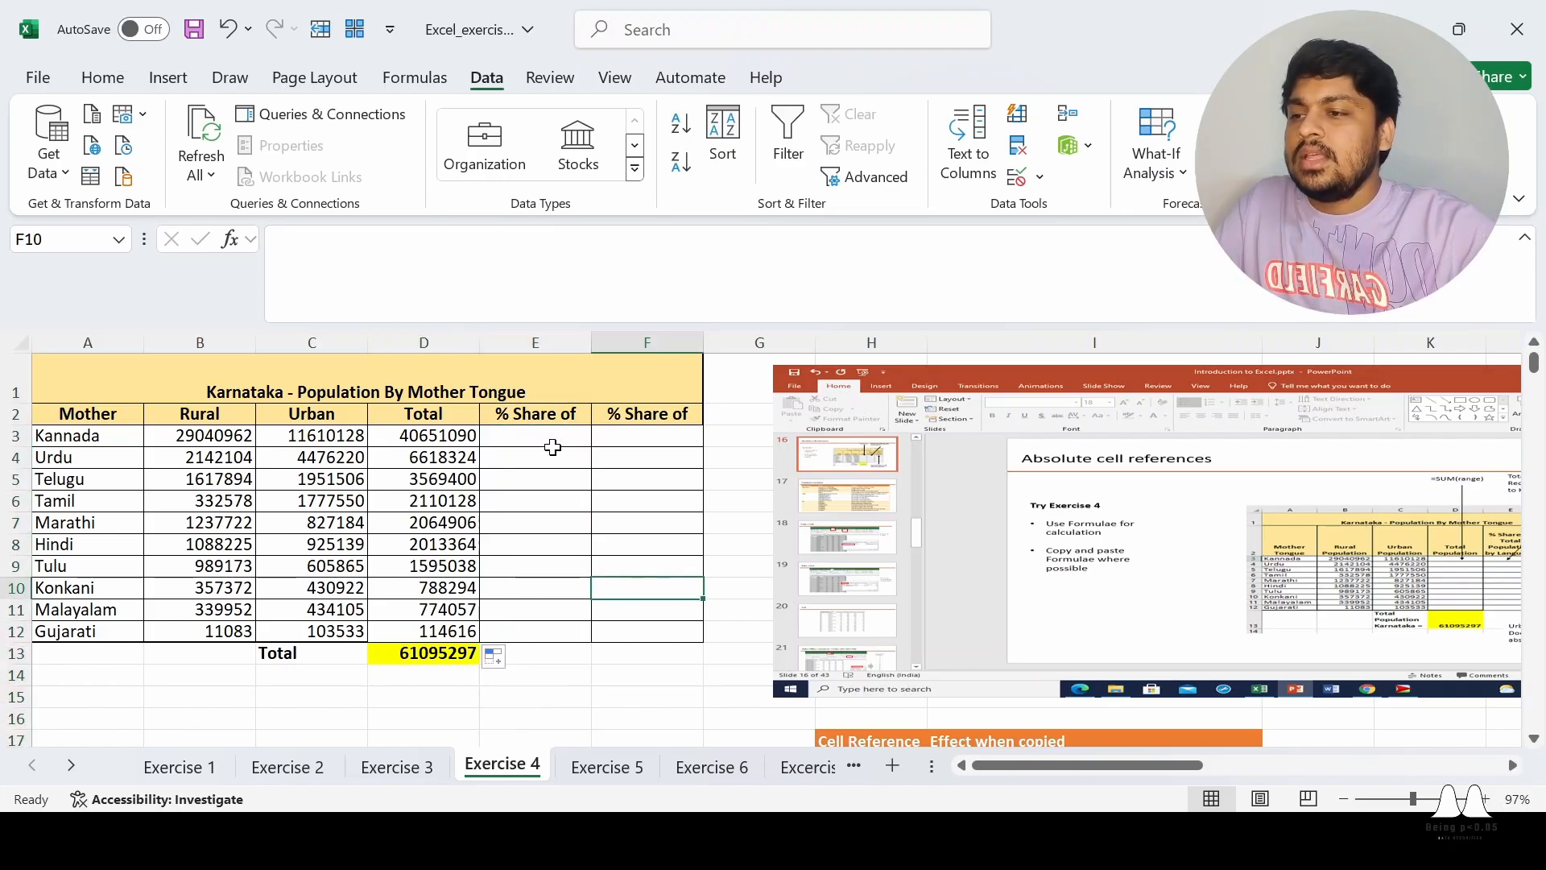
click(554, 418)
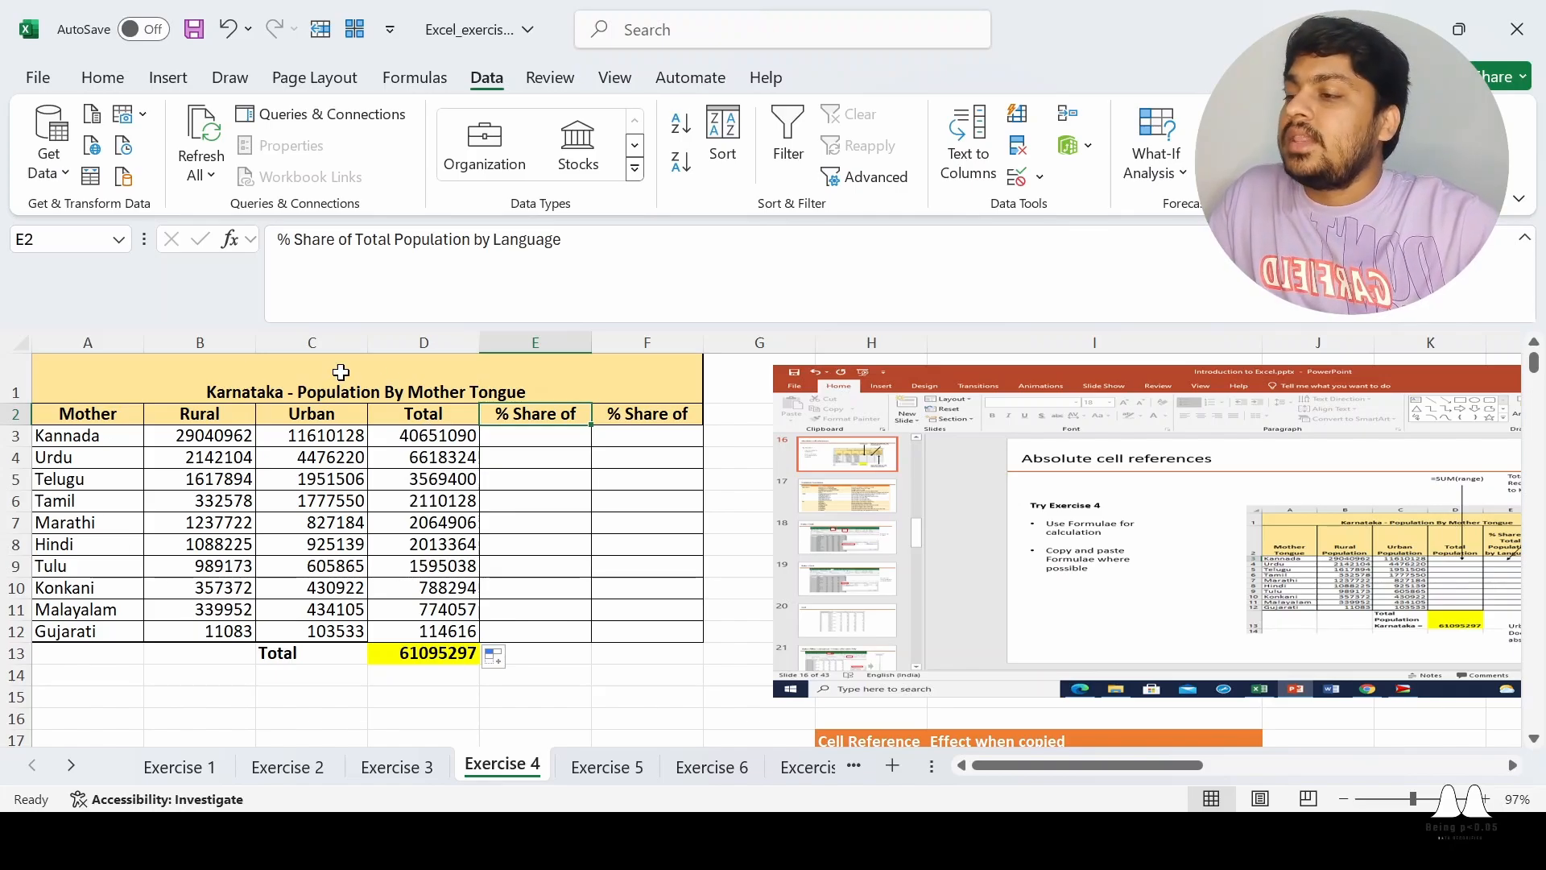
click(441, 439)
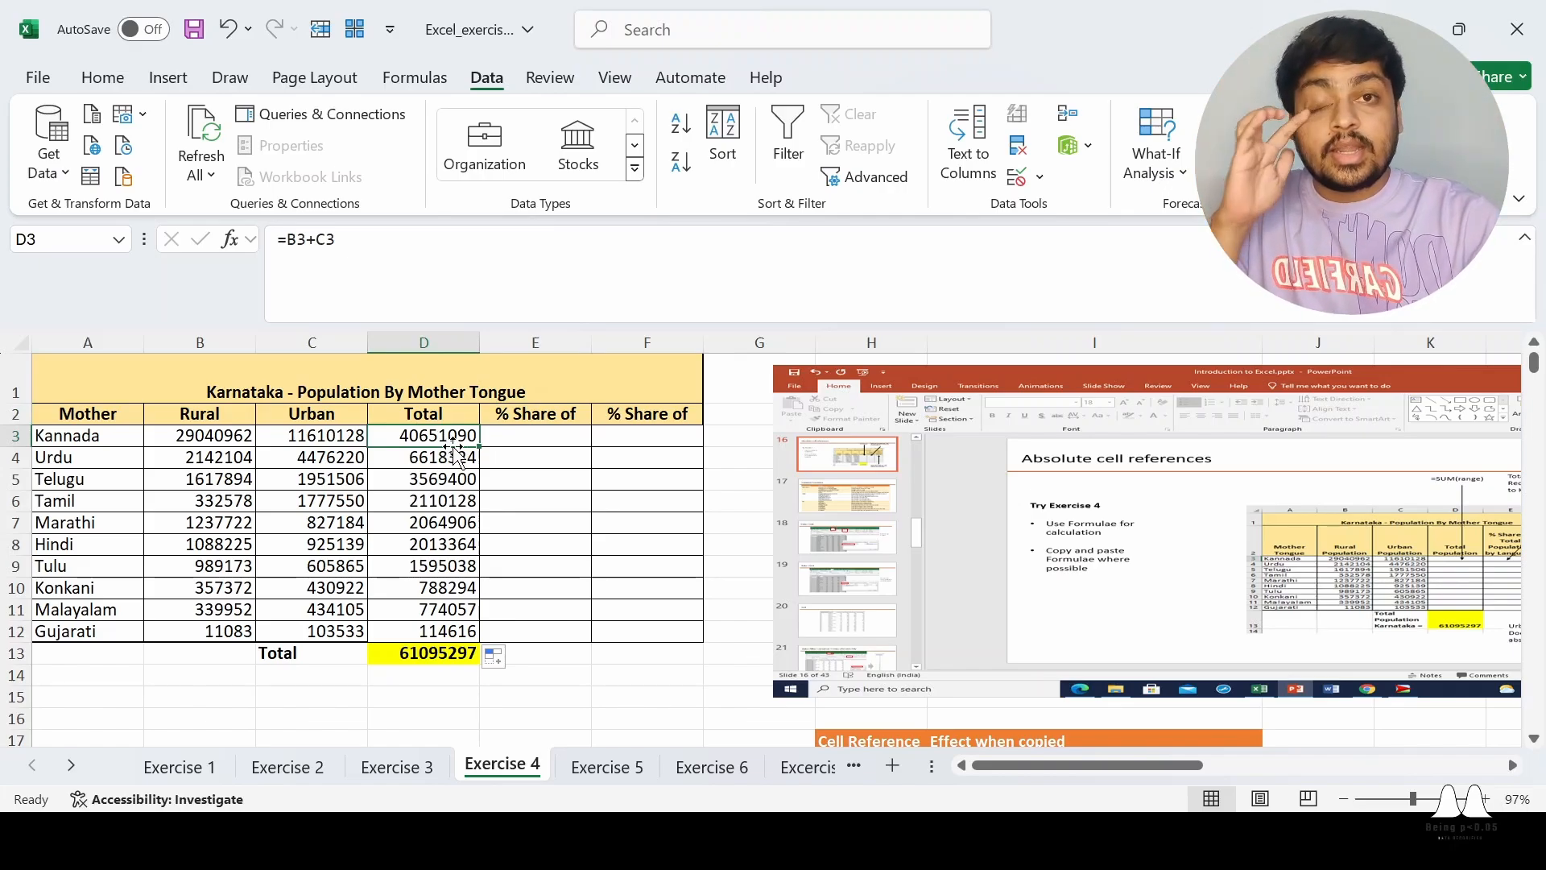
- Enter the formula =(D3/D13)*100 in cell E3 to calculate Kannada's percentage share of the total population
click(540, 437)
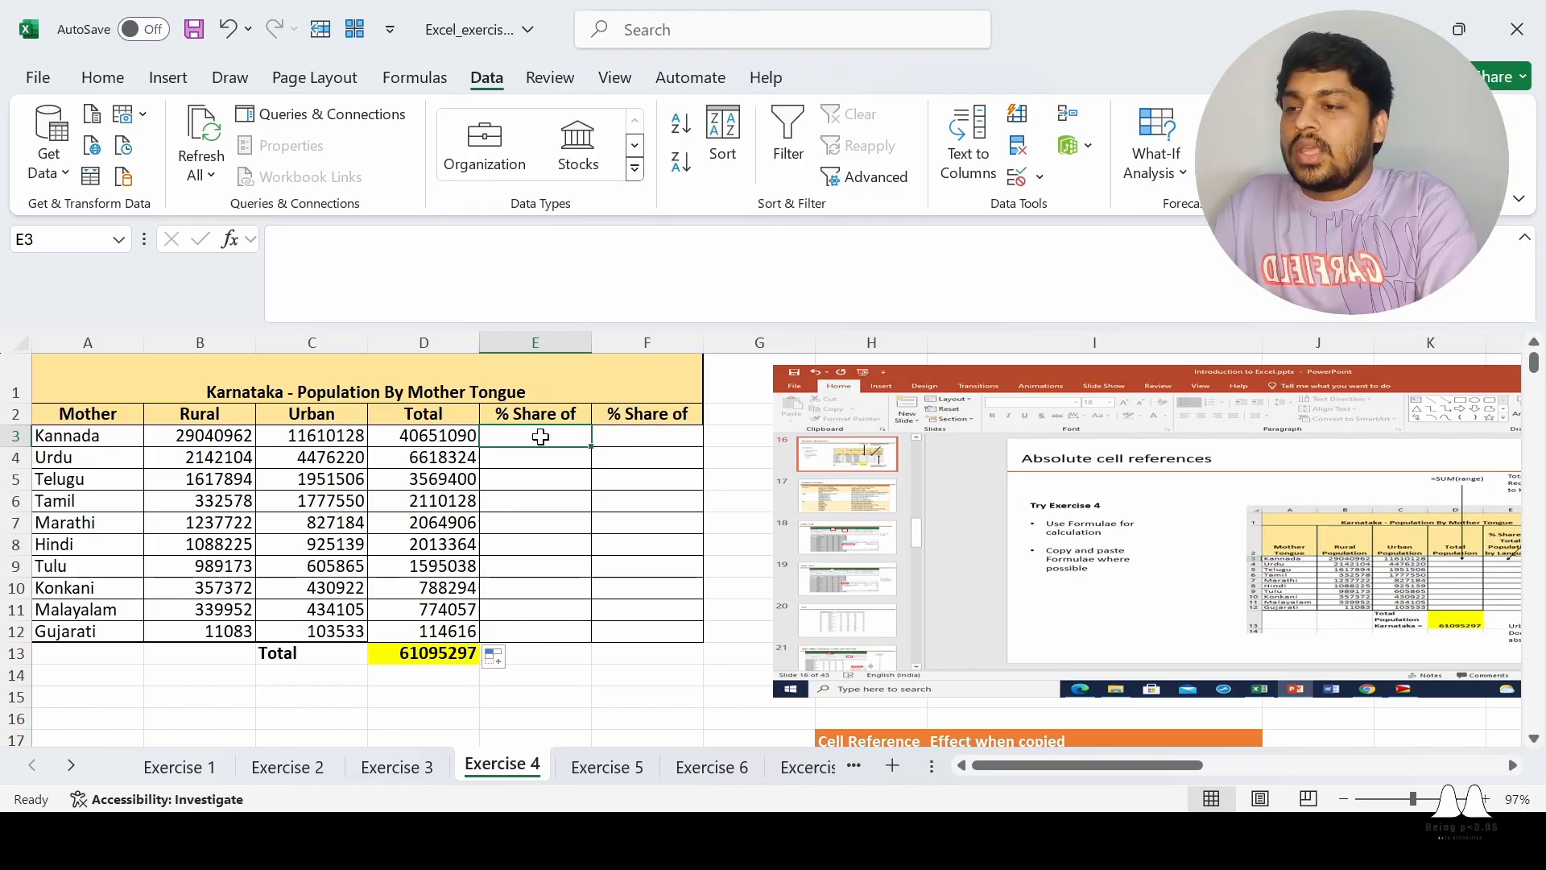
text(=()
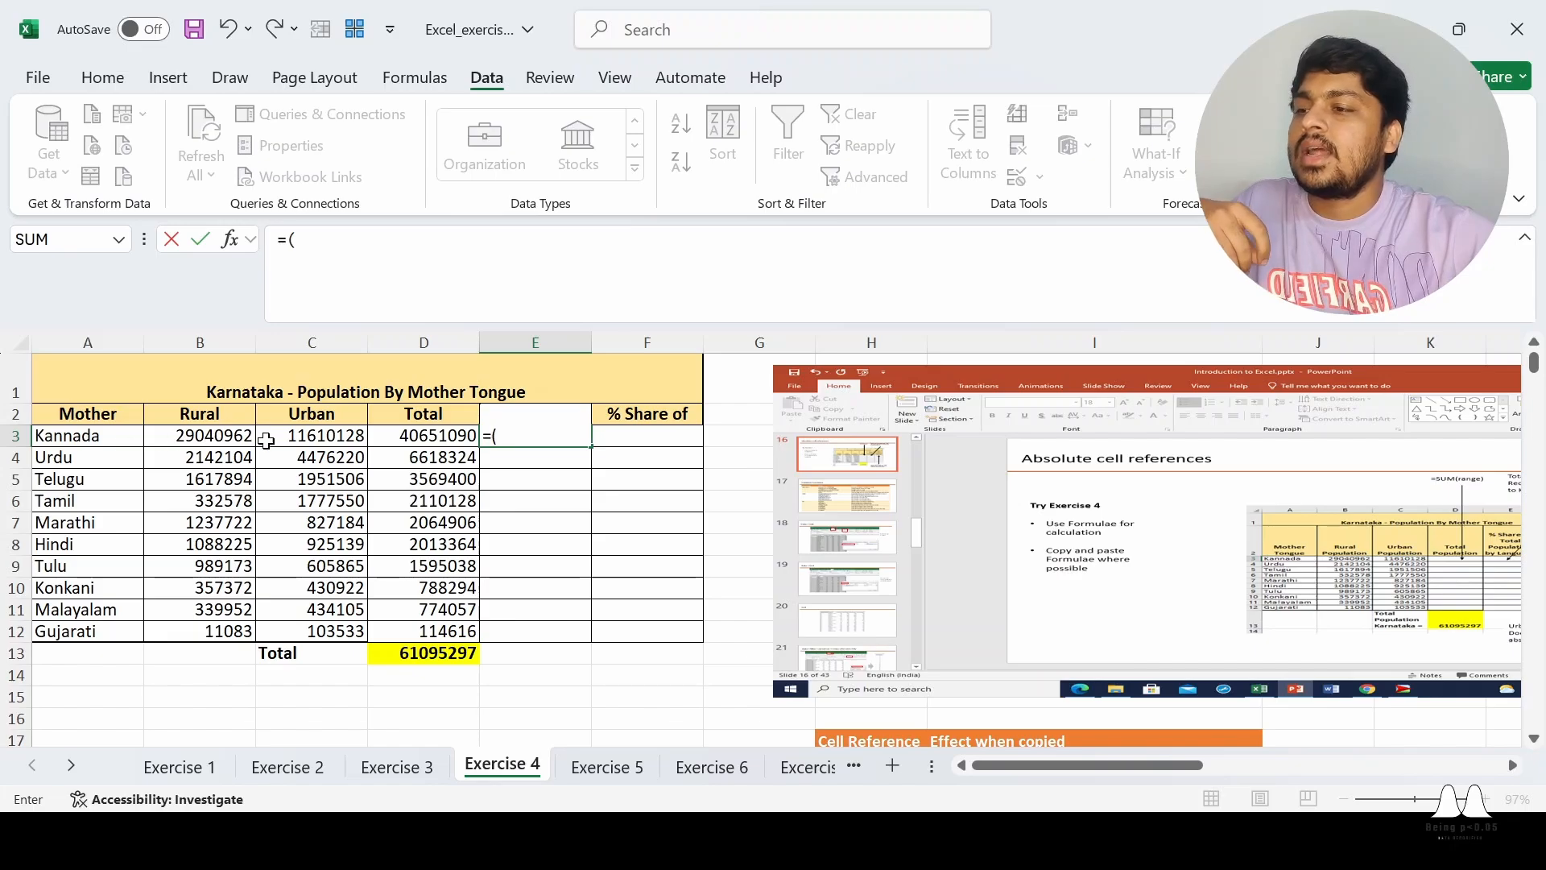
click(433, 437)
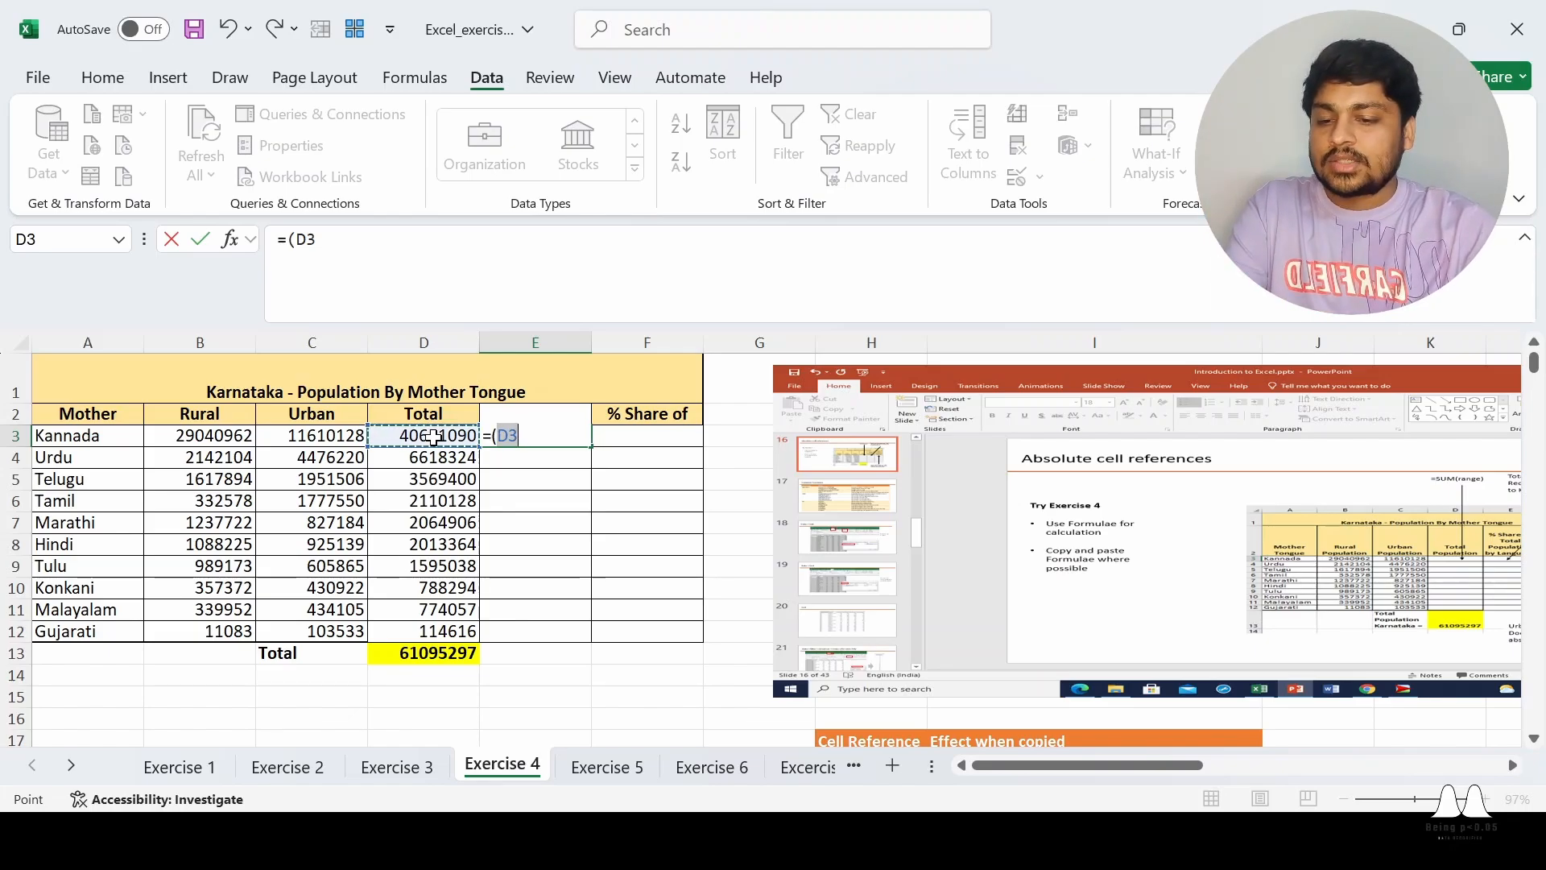
text(/)
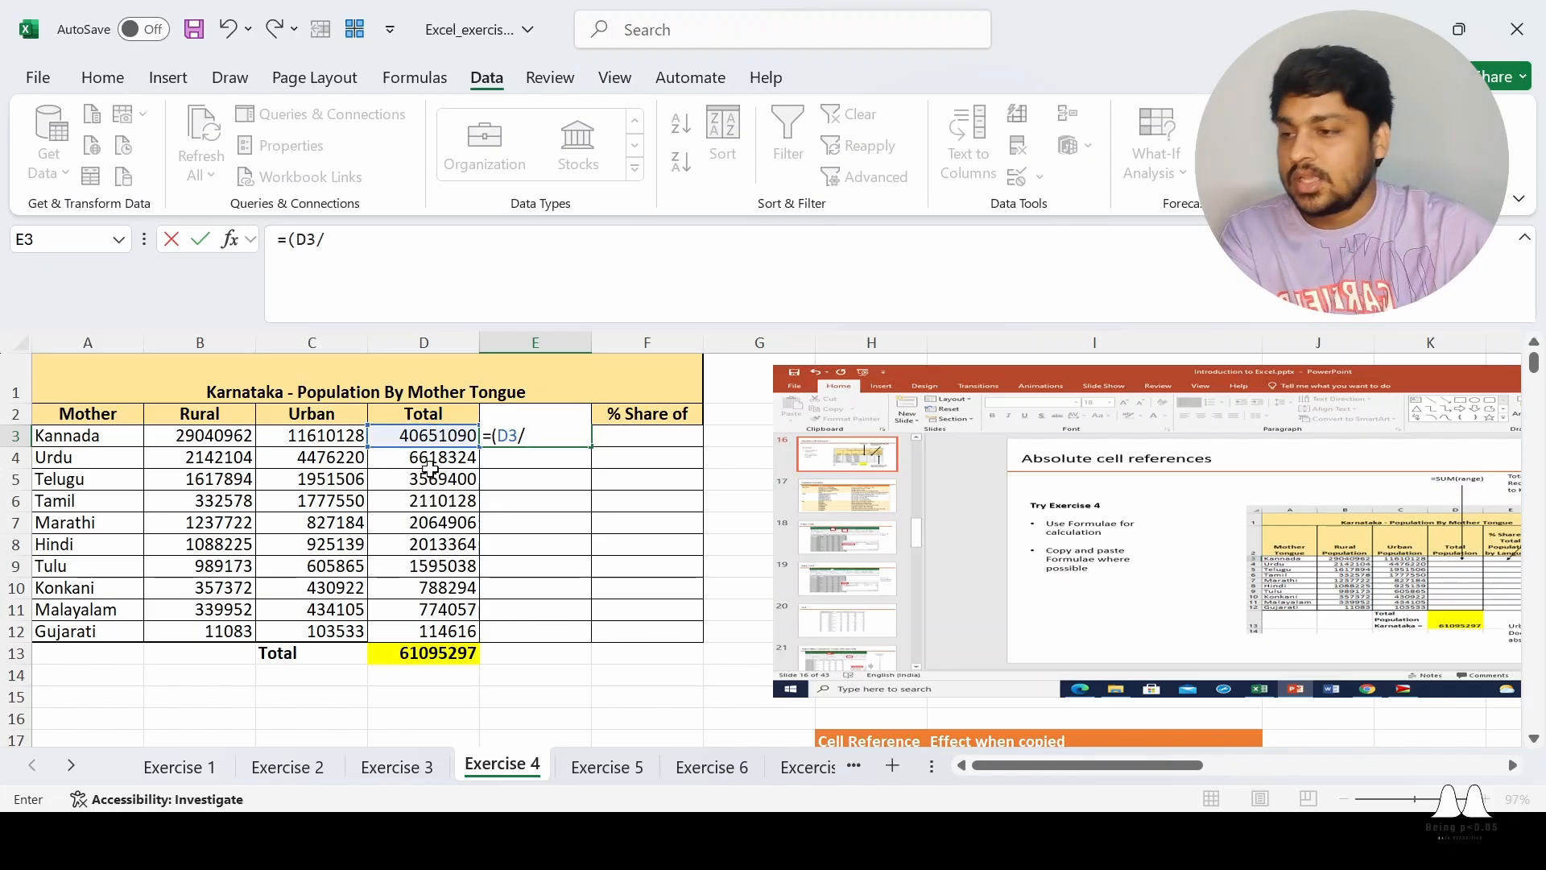
click(447, 653)
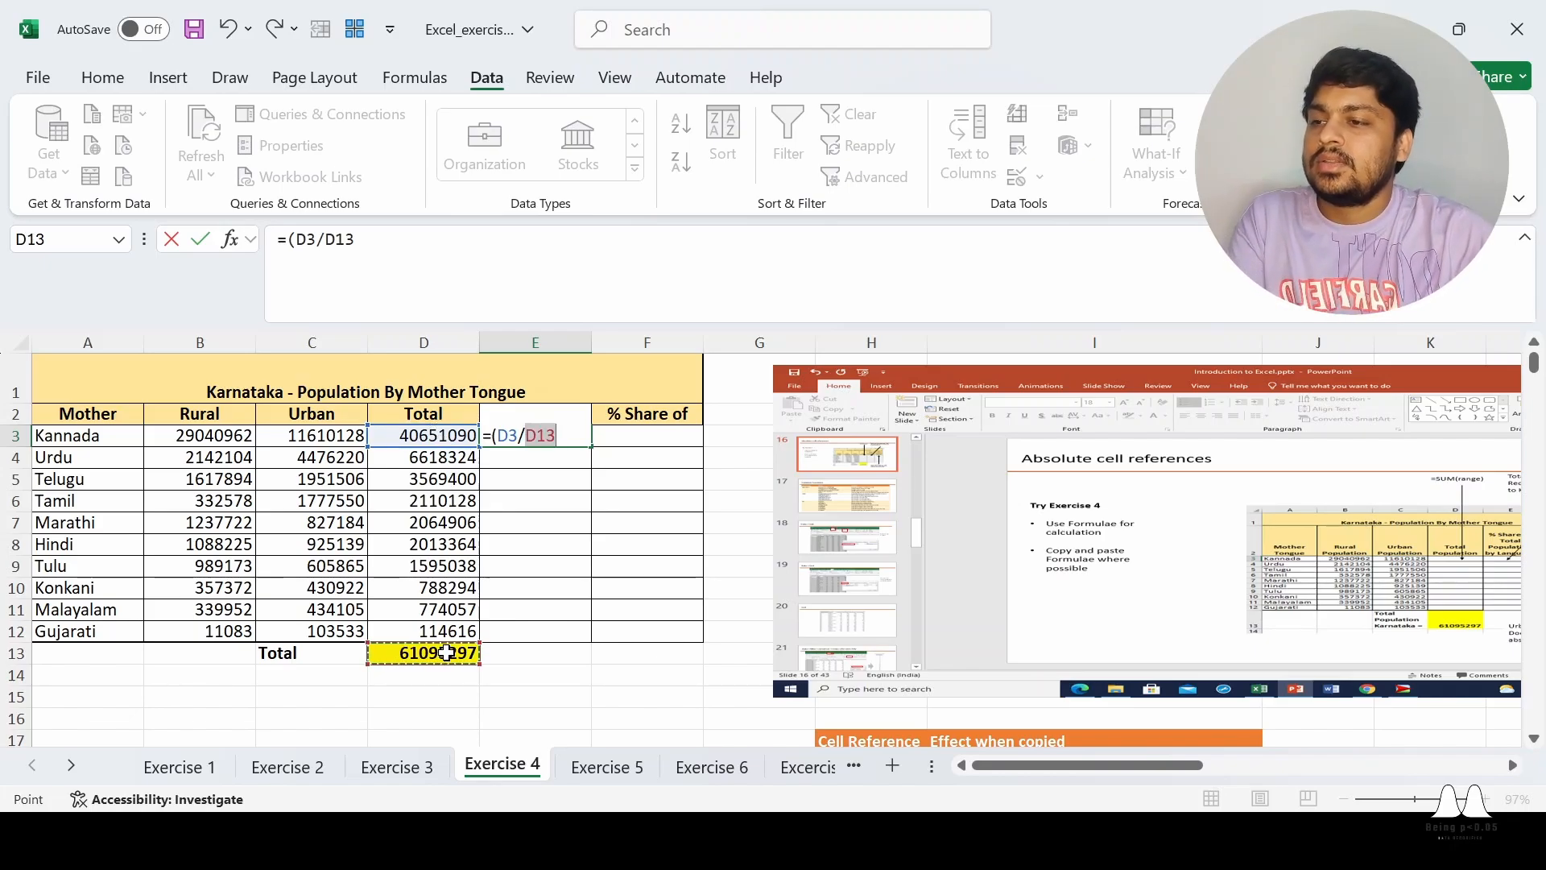
text())
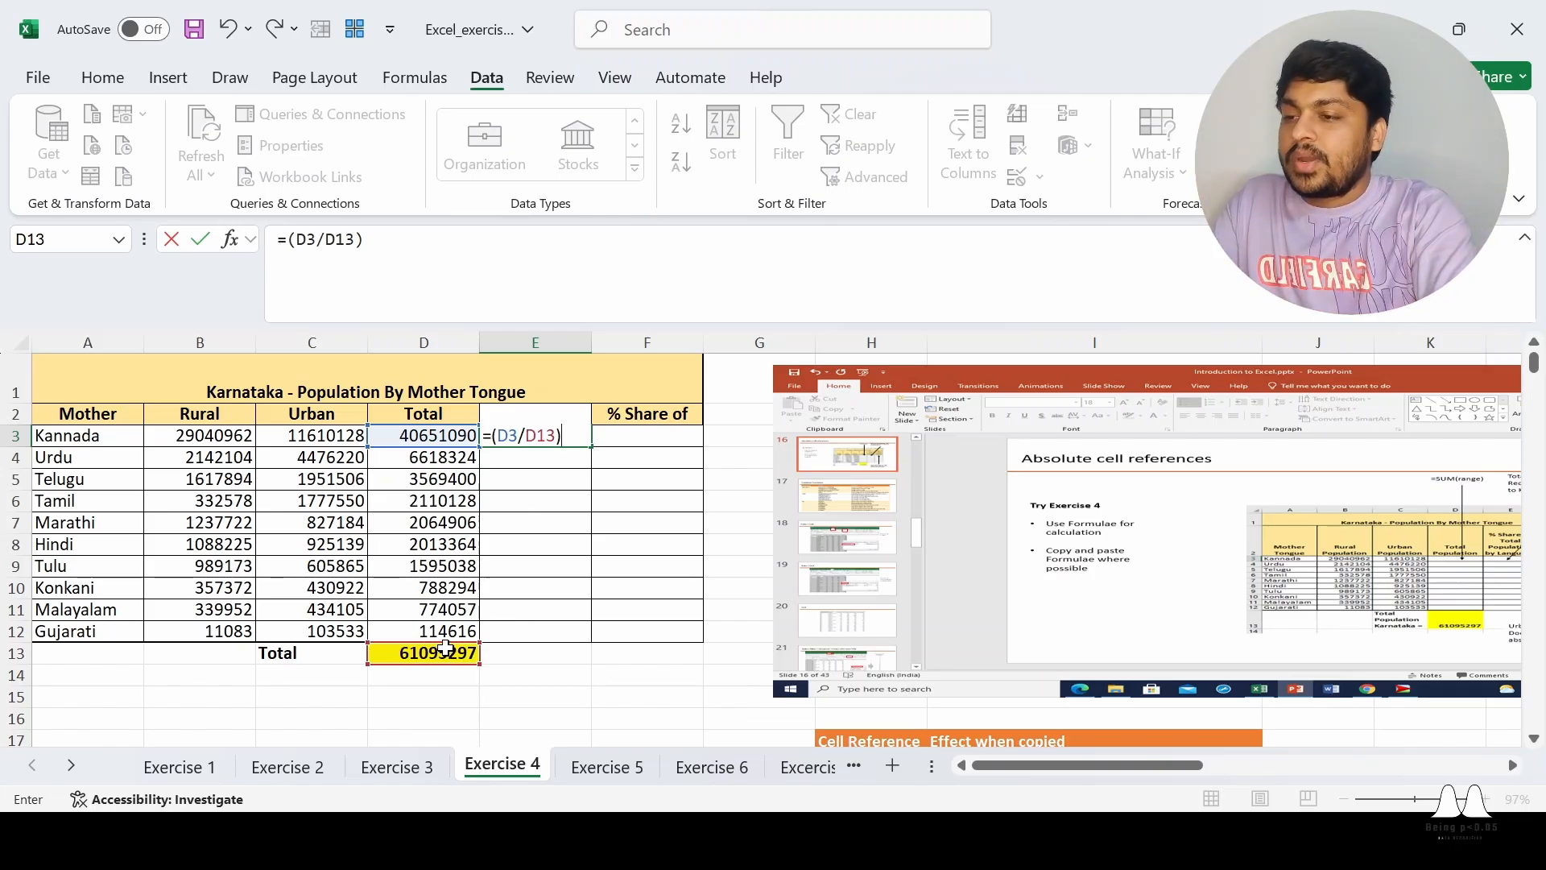
text(*100)
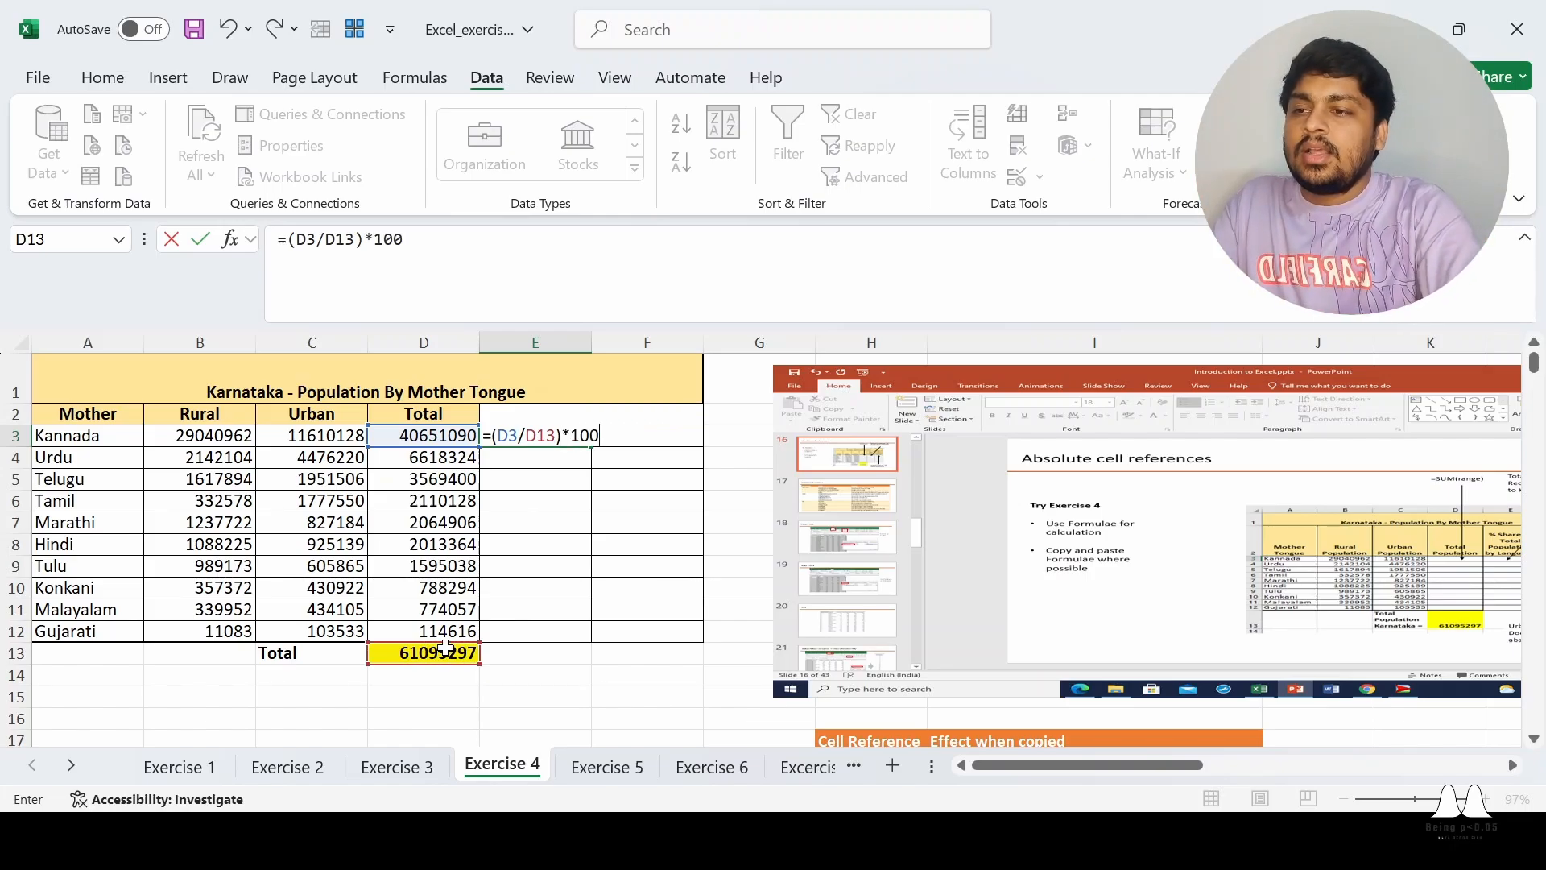
key(Return)
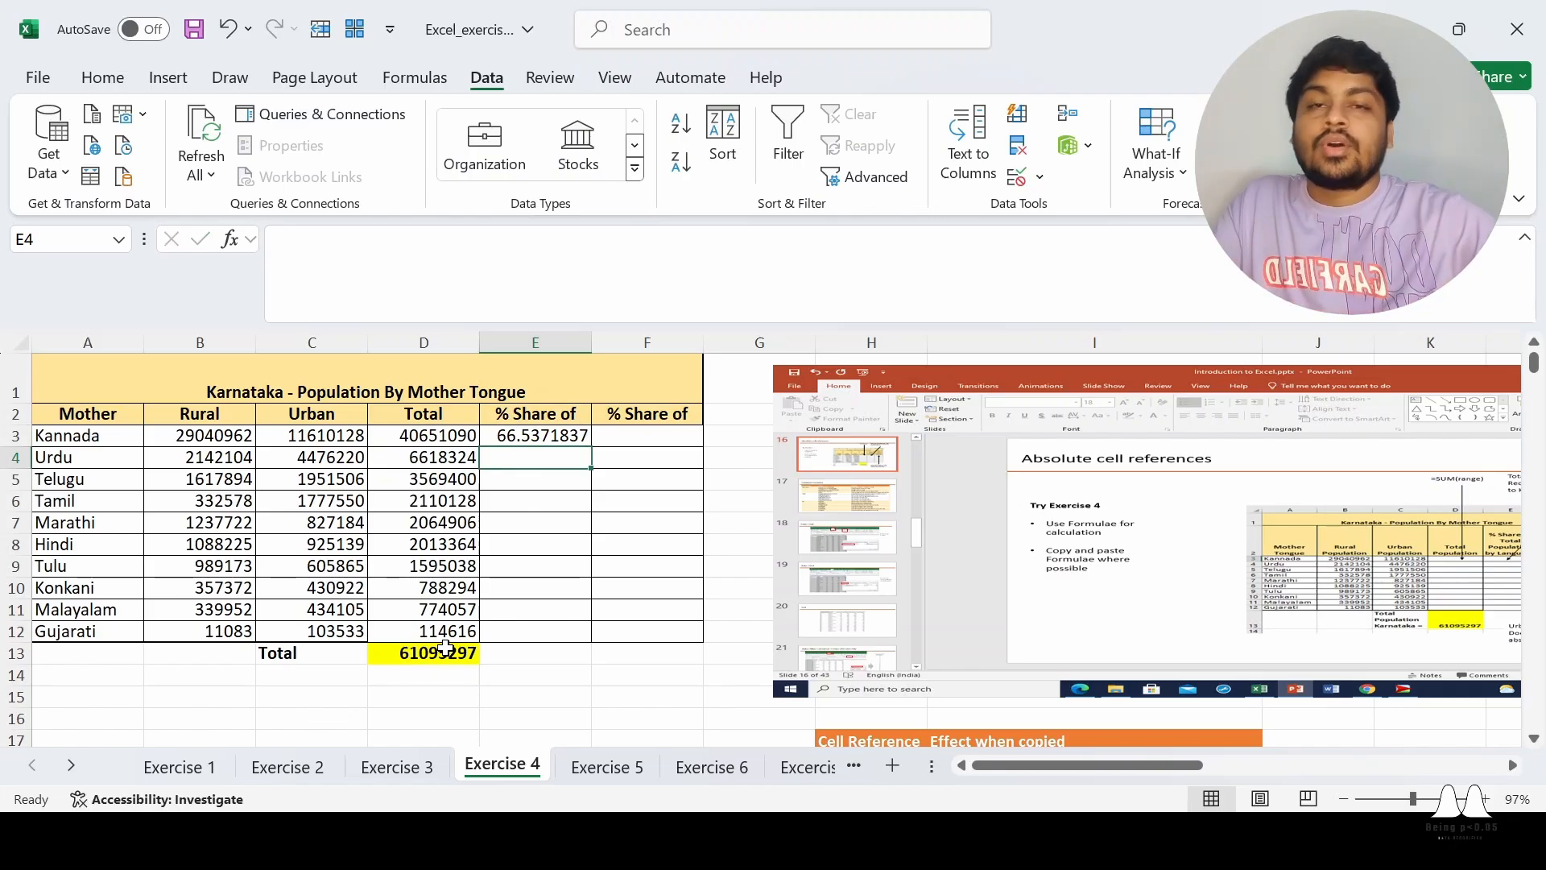
- Copy the percentage share formula from E3 down the column through cell E12
click(522, 435)
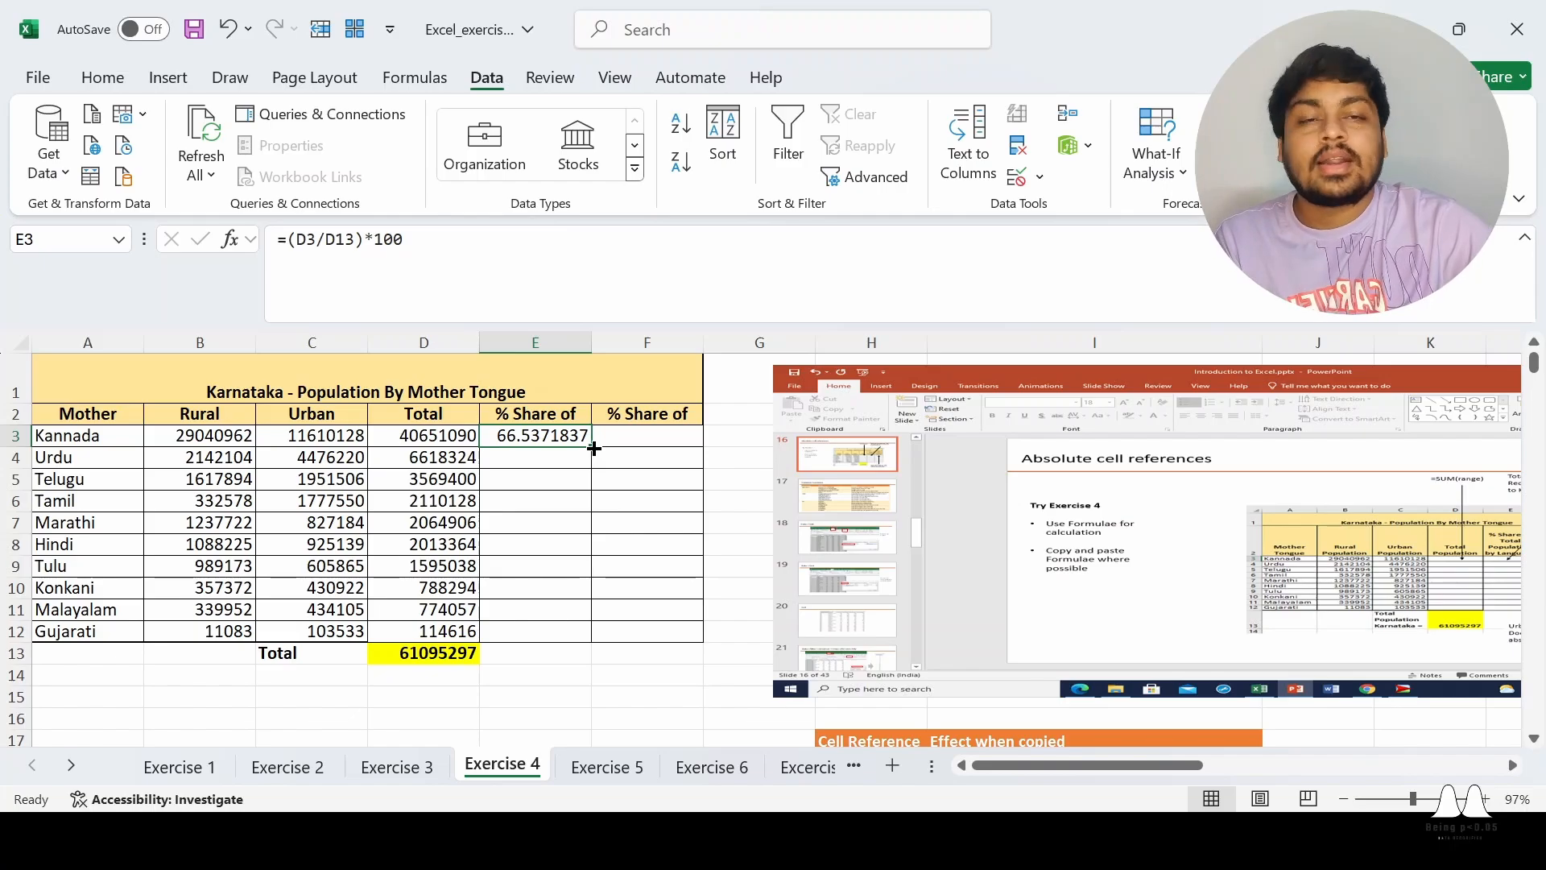
drag(593, 449, 580, 643)
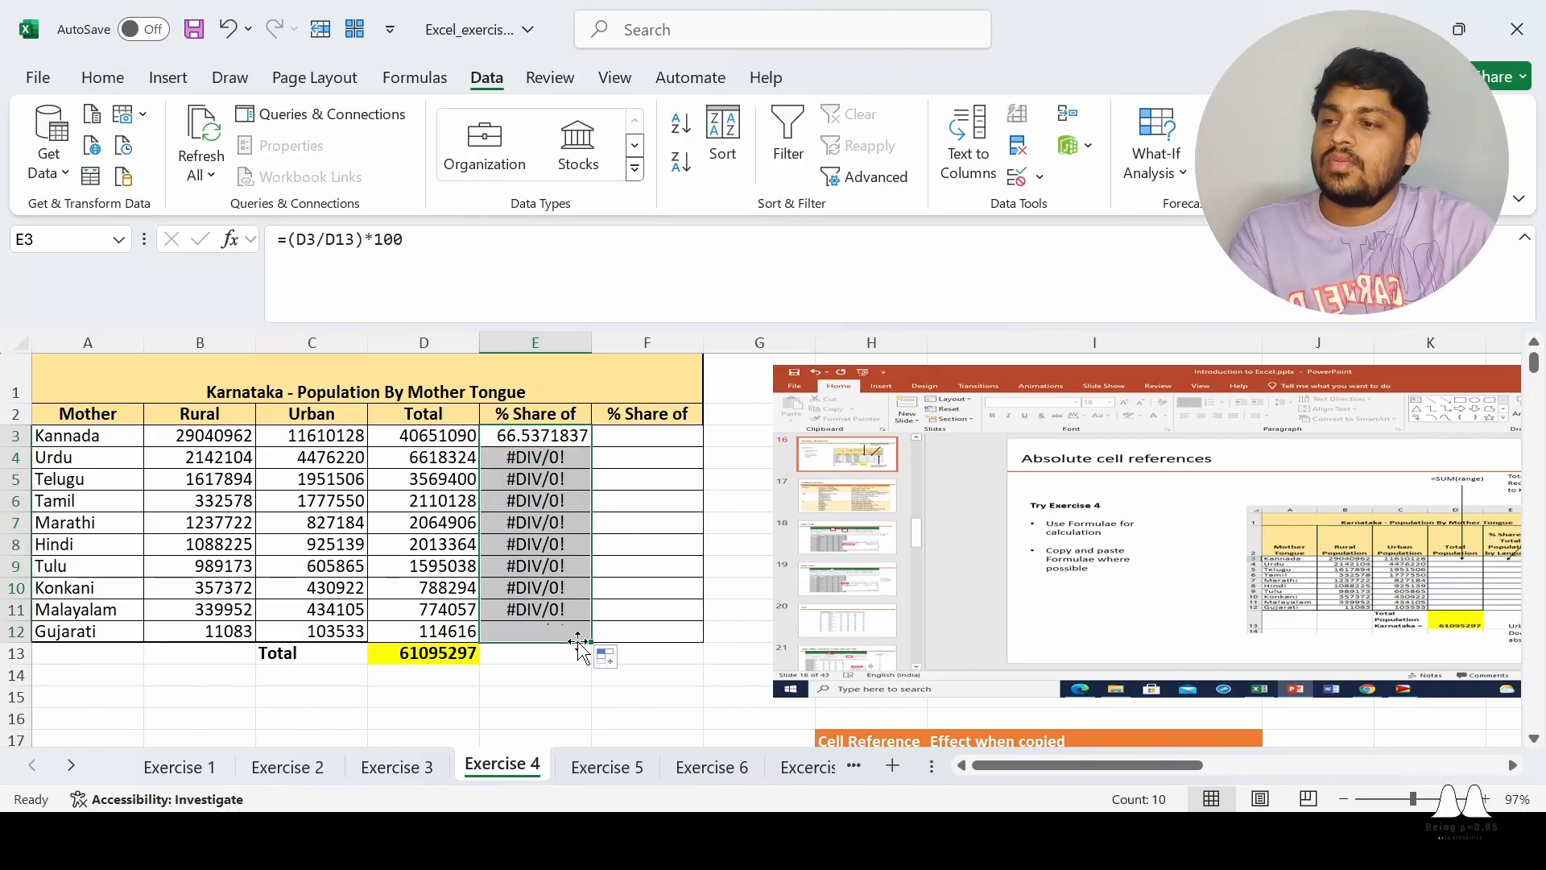
click(647, 473)
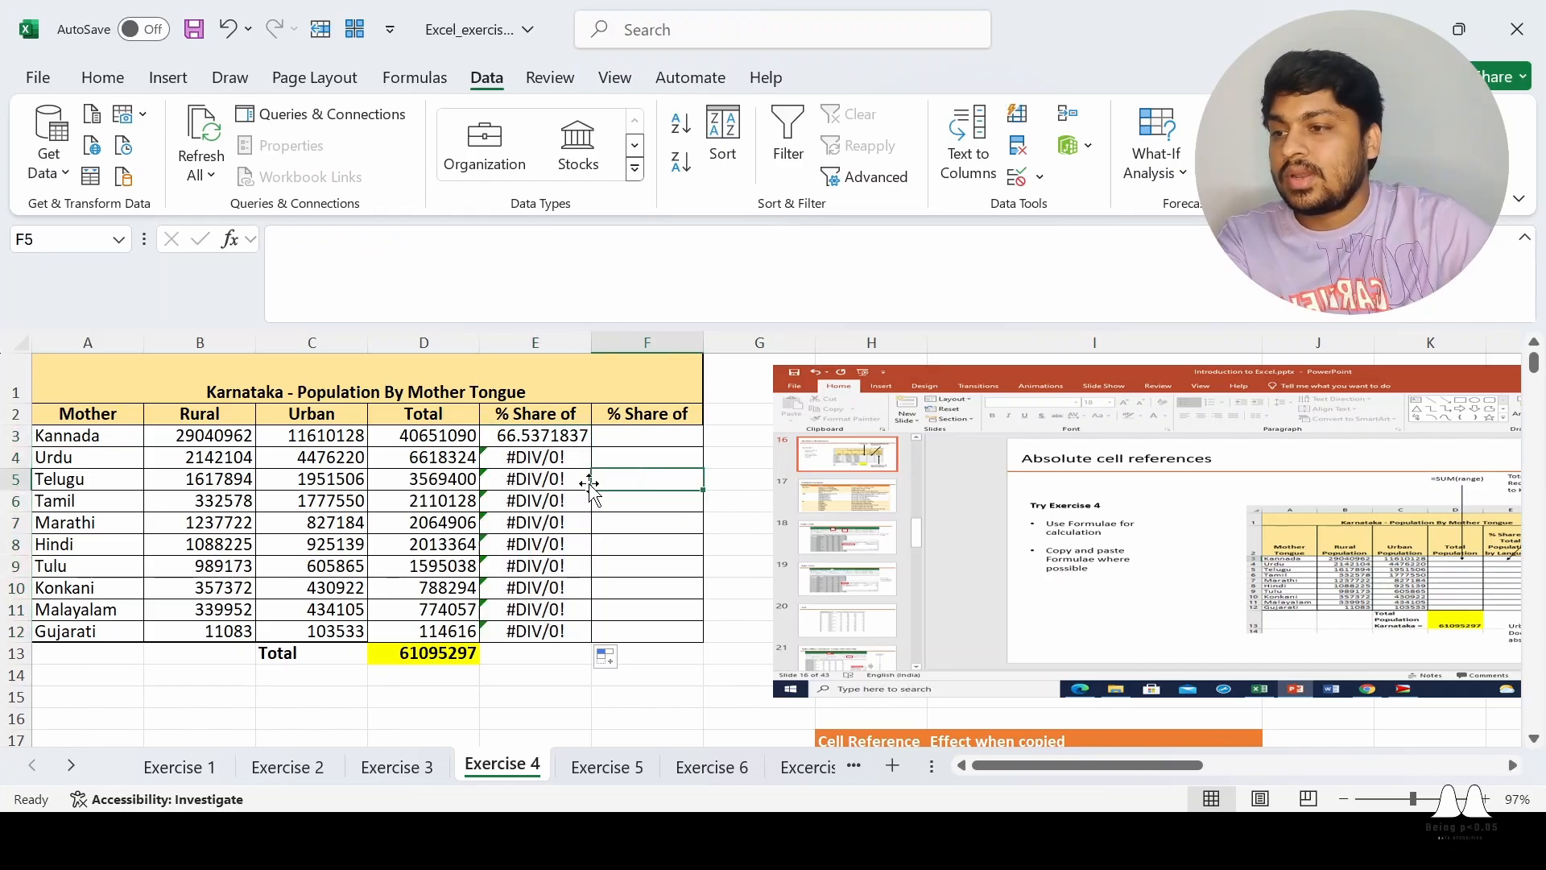
- Examine the (D3/D13) part of the formula in E3, leaving the formula unedited
click(563, 438)
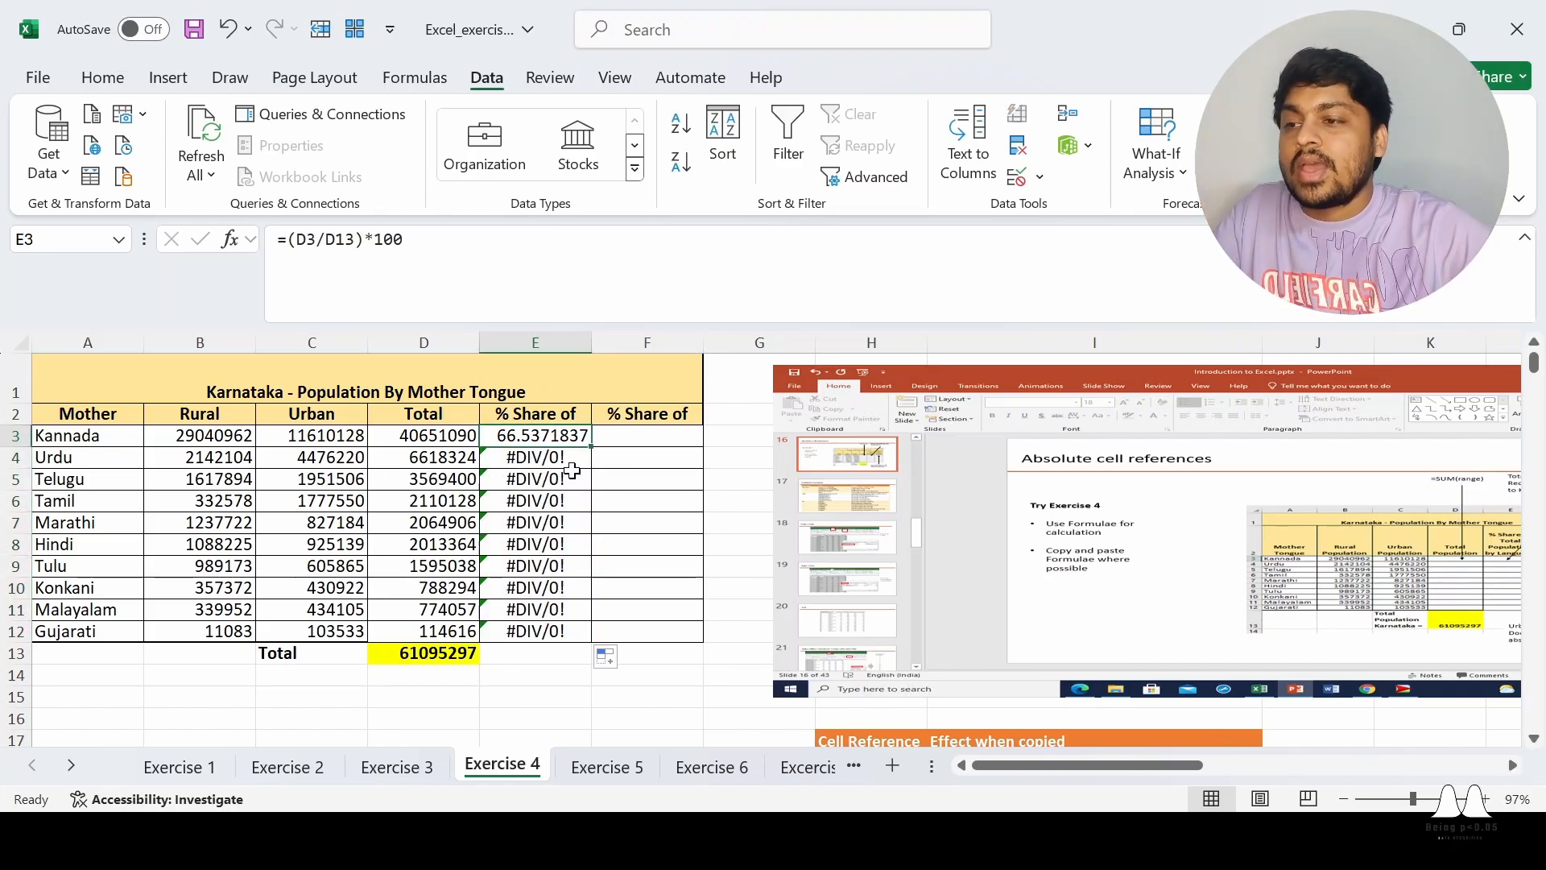
click(304, 241)
drag(287, 241, 364, 241)
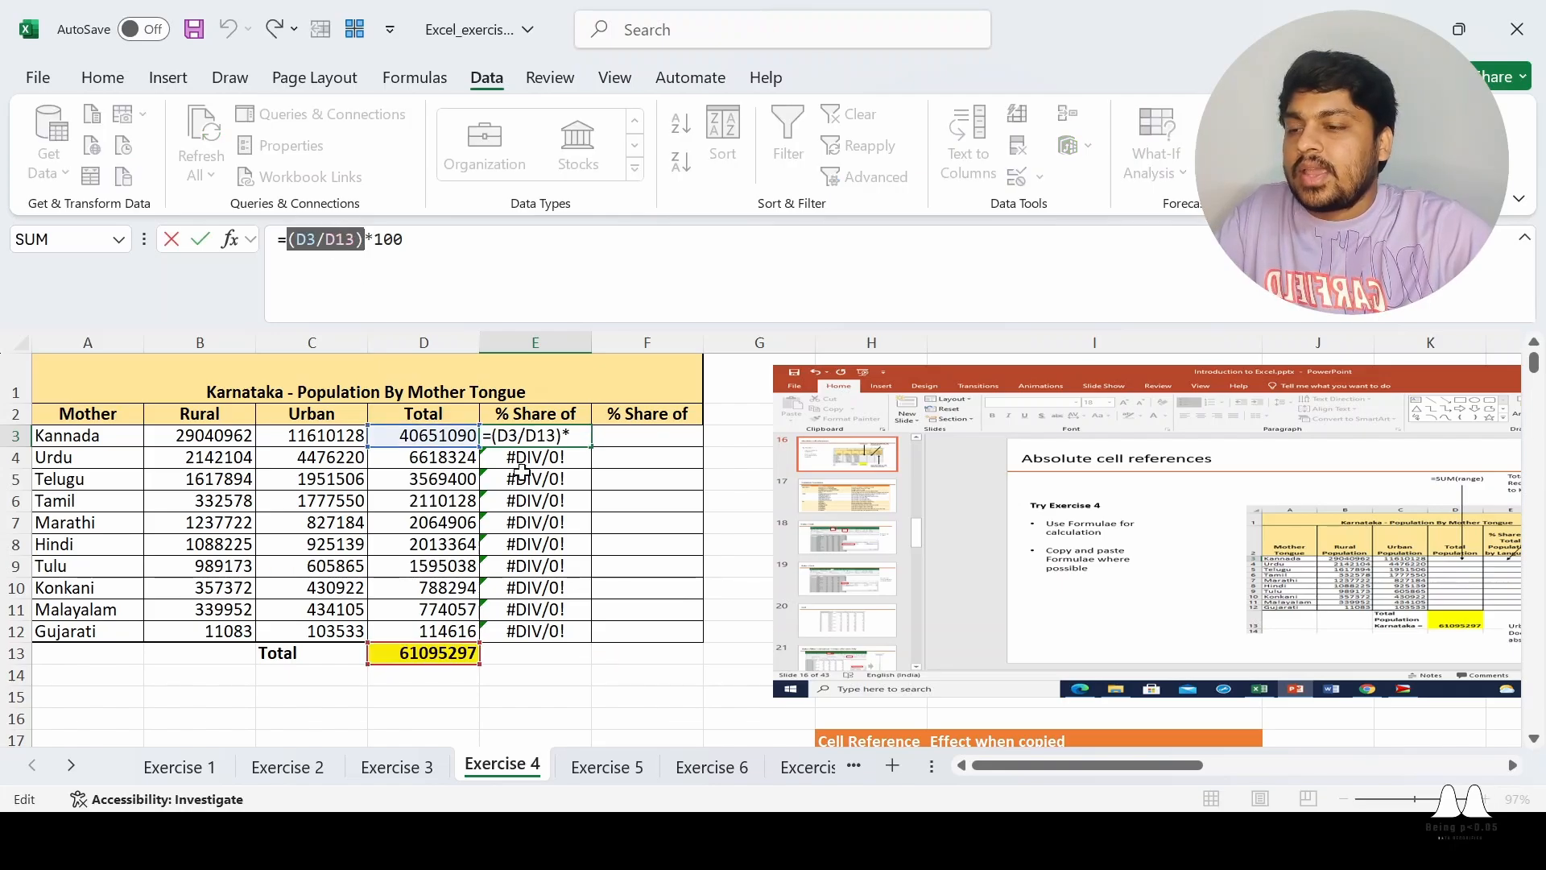
click(639, 495)
key(Escape)
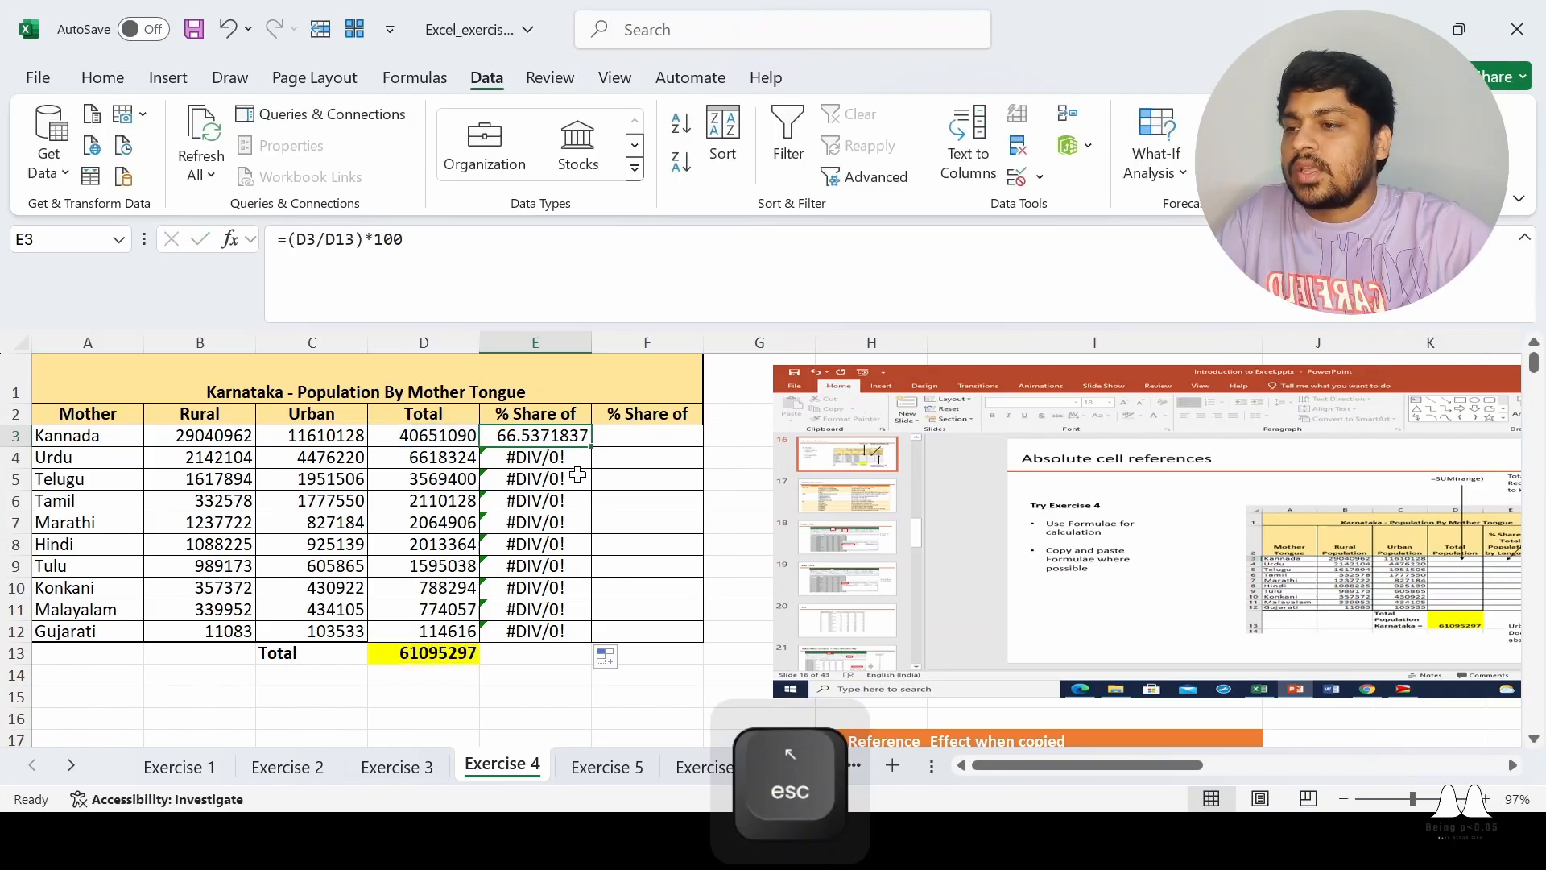
- Examine the references in the copied share formulas from E4 to E8, and compare the total in D13 with D3:D12
click(550, 457)
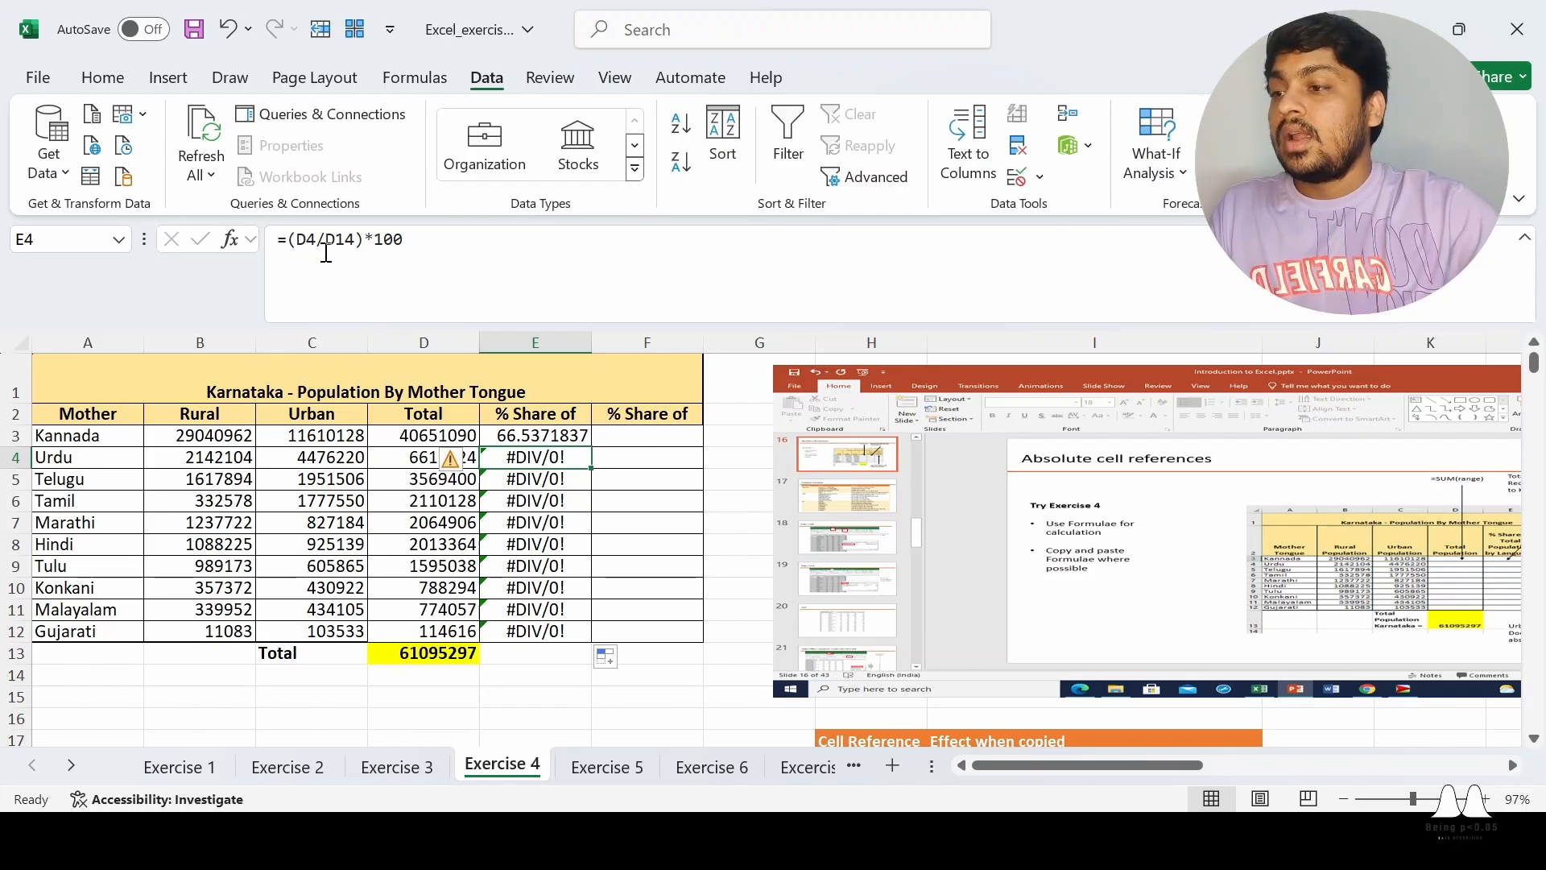
key(Down)
key(Down)
key(Down)
key(Down)
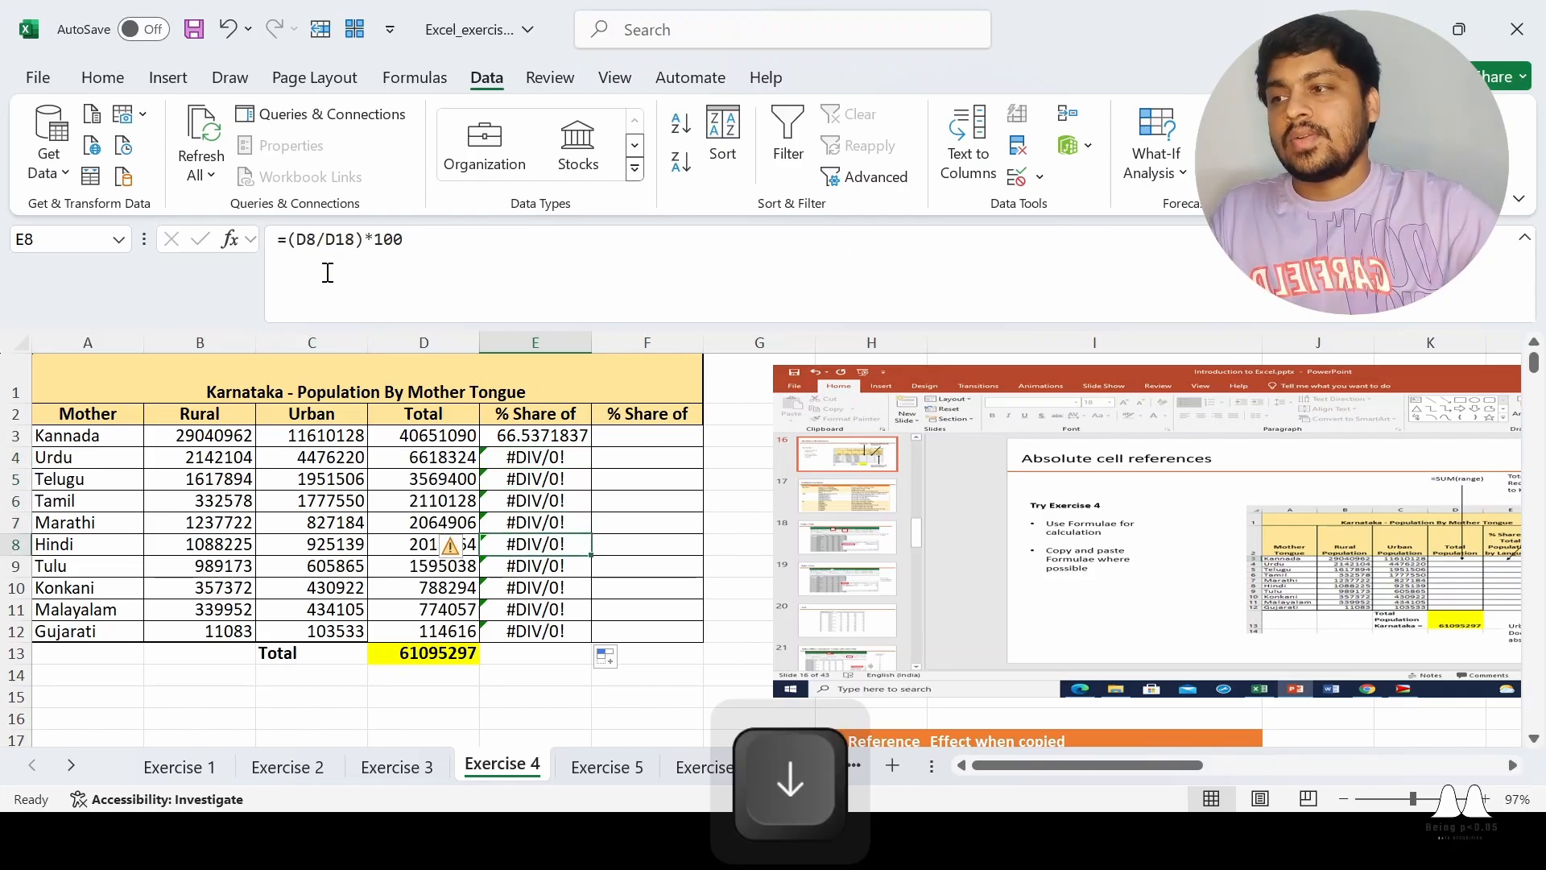
key(Up)
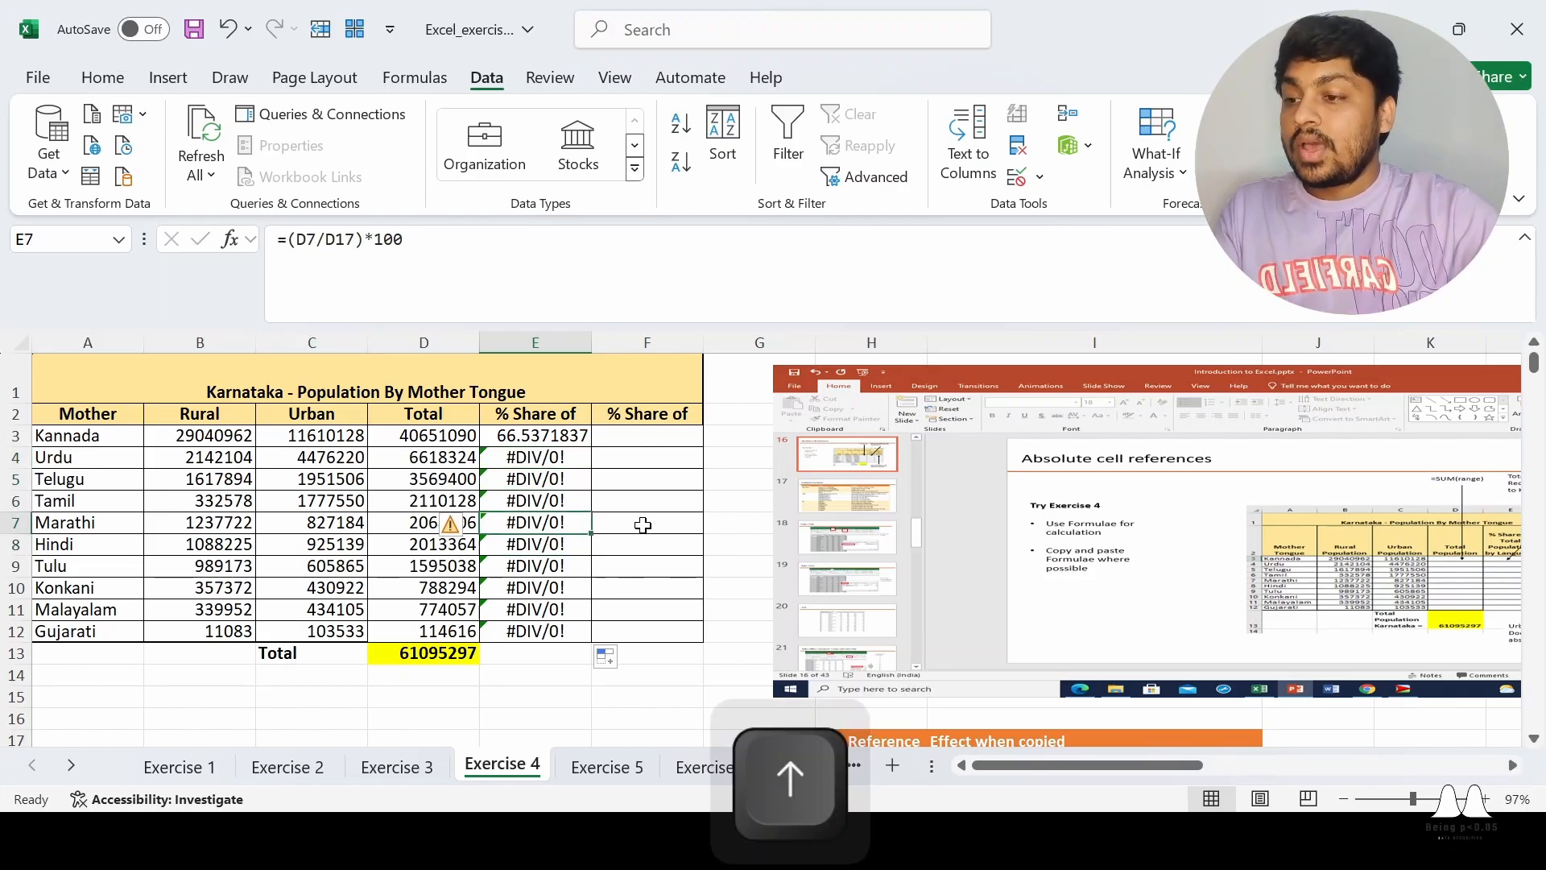
click(416, 655)
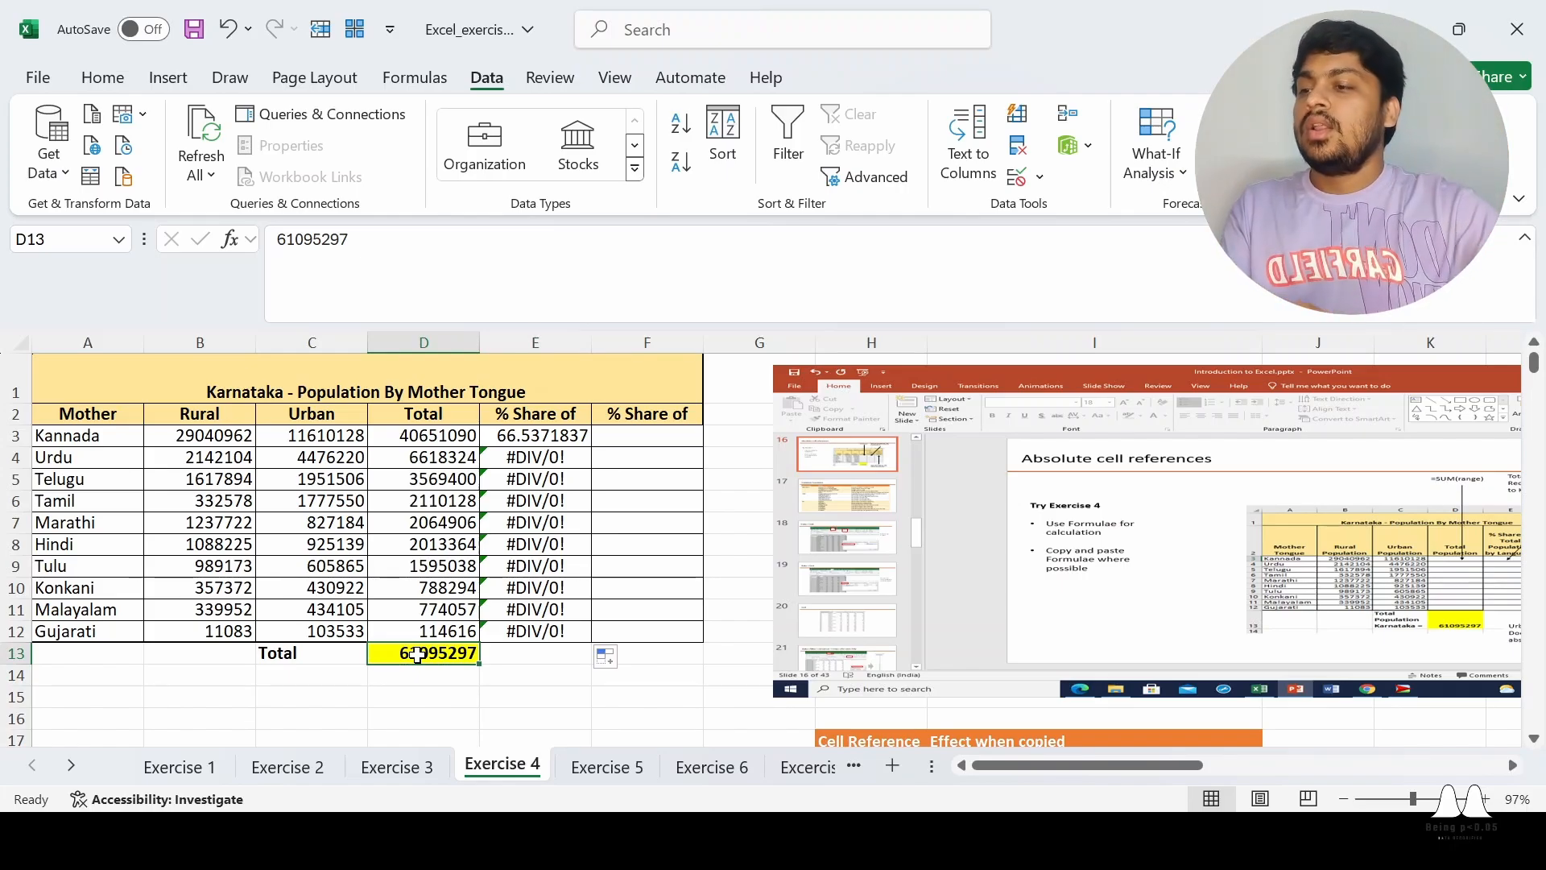
drag(439, 435, 448, 632)
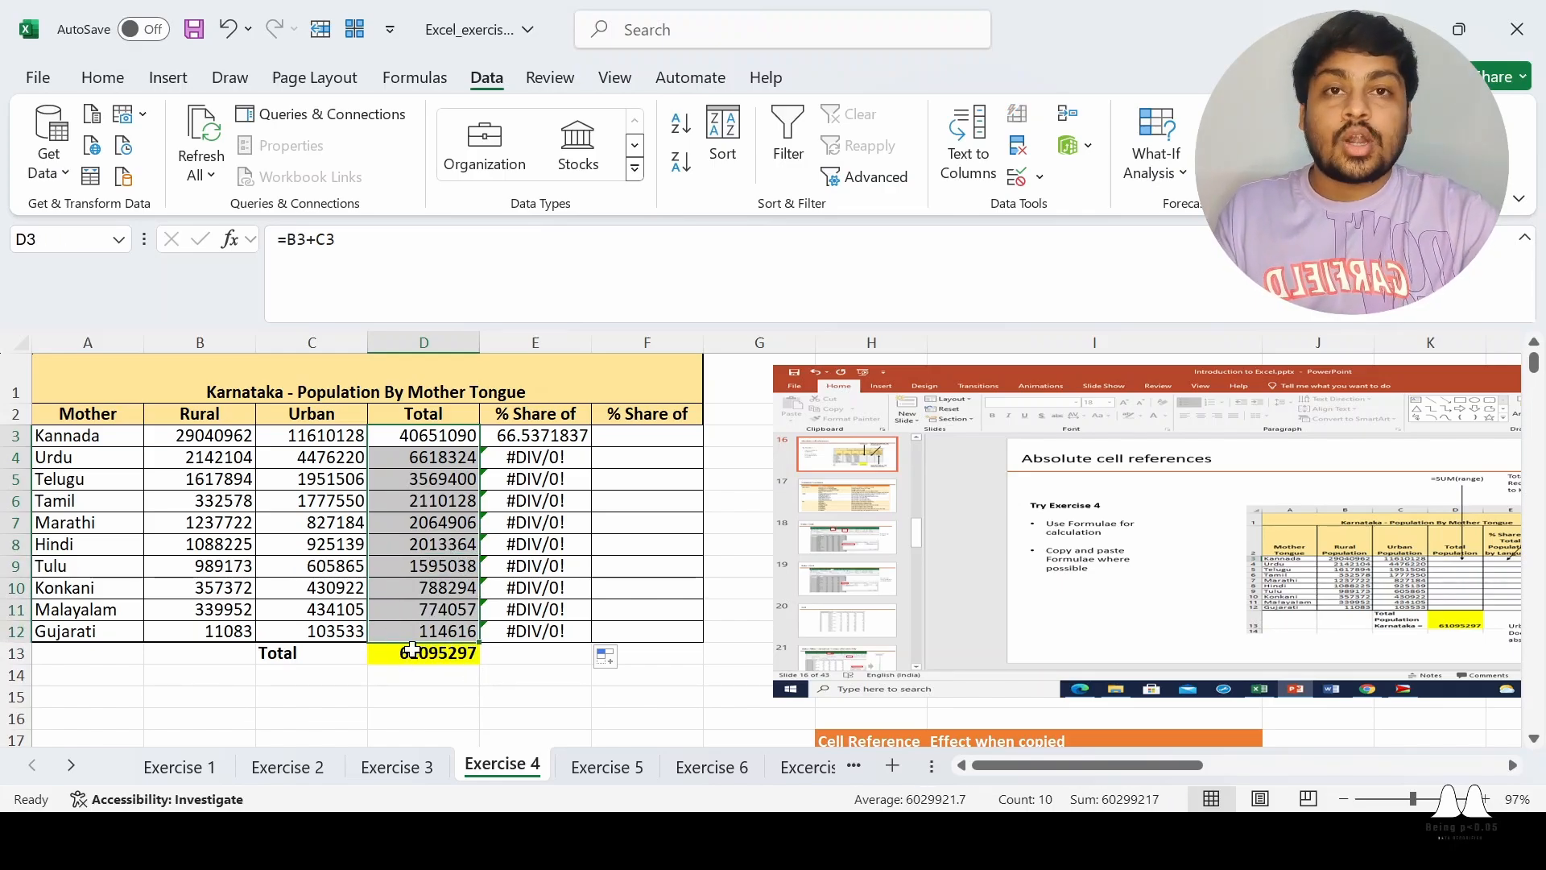
- Examine how both references differ in the share formulas from E3 down to E12, ending at E4
click(550, 438)
key(Down)
key(Down)
key(Down)
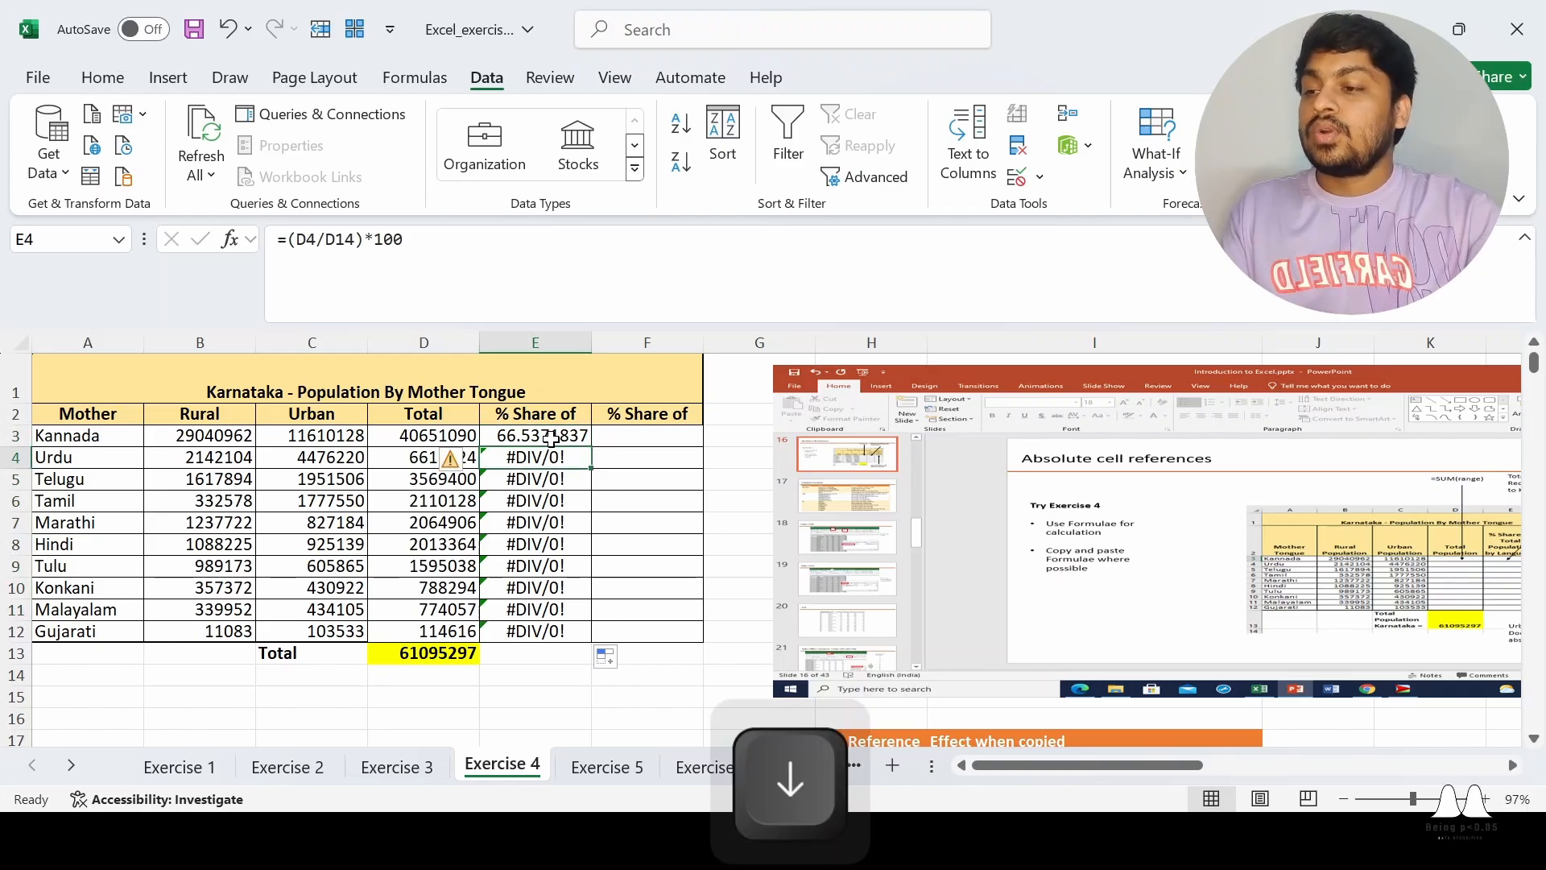
key(Down)
key(Down)
key(Down)
key(Down)
key(Down)
key(Down)
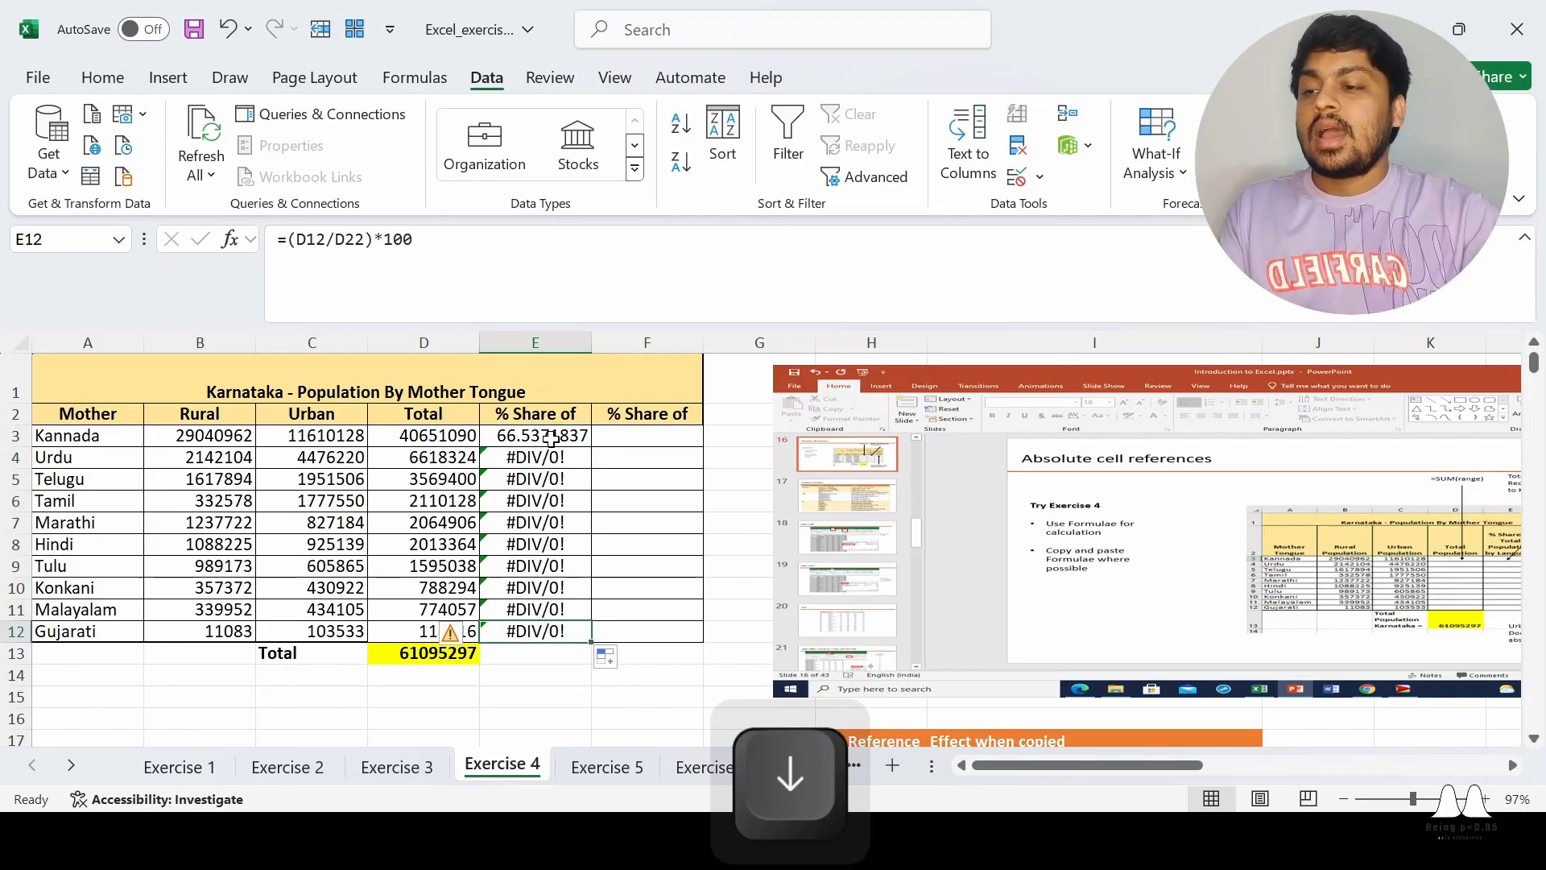
key(Up)
key(Up)
key(Up)
key(Up)
key(Up)
key(Up)
key(Up)
key(Up)
key(Up)
key(Up)
key(Up)
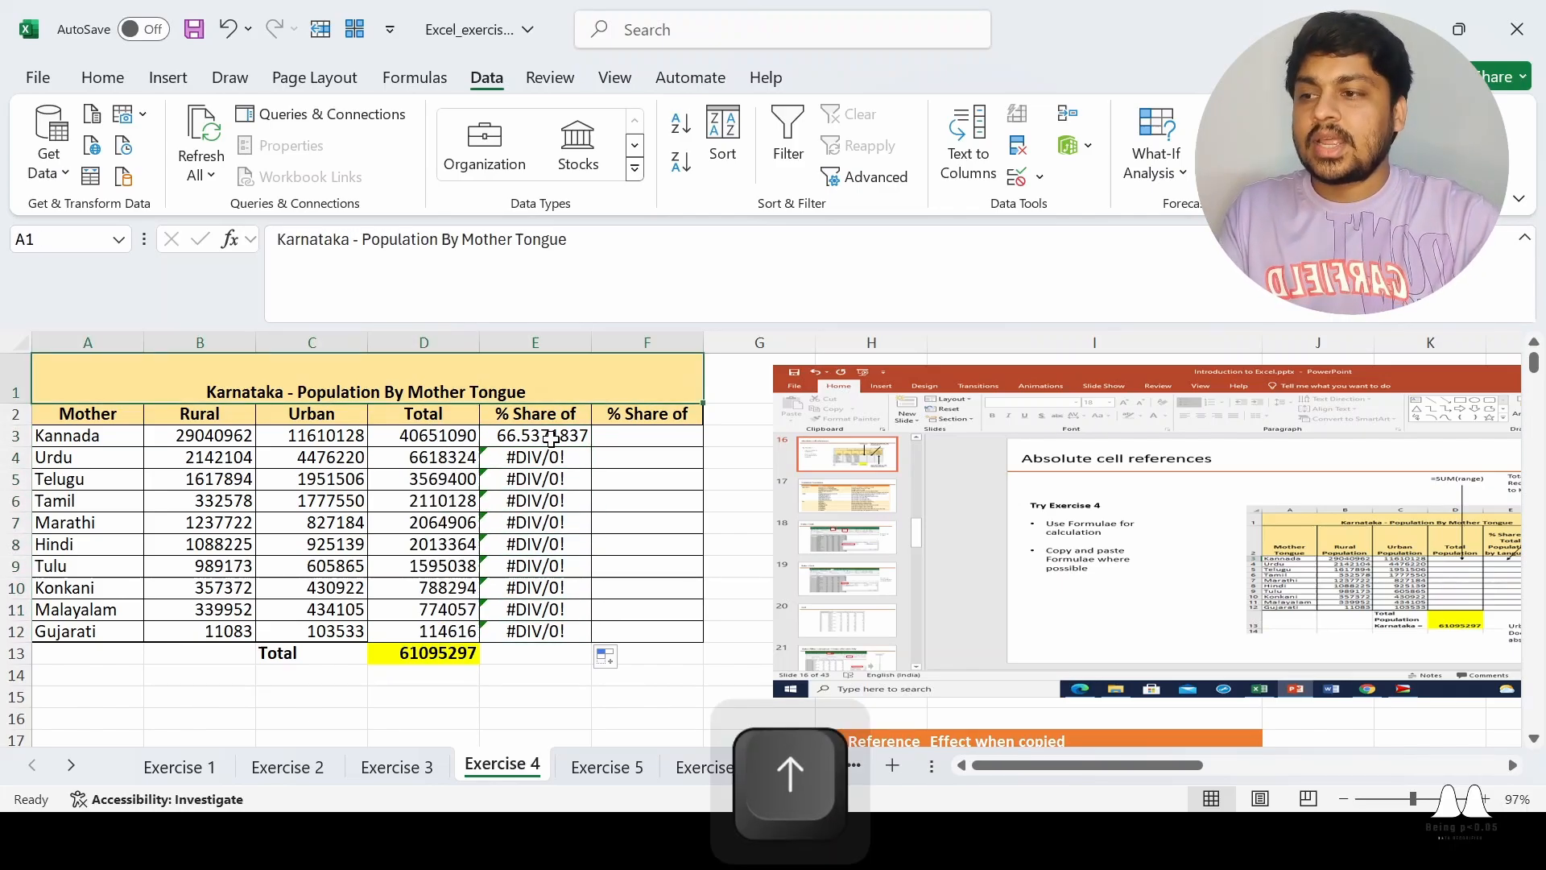
key(Down)
key(Down)
key(Down)
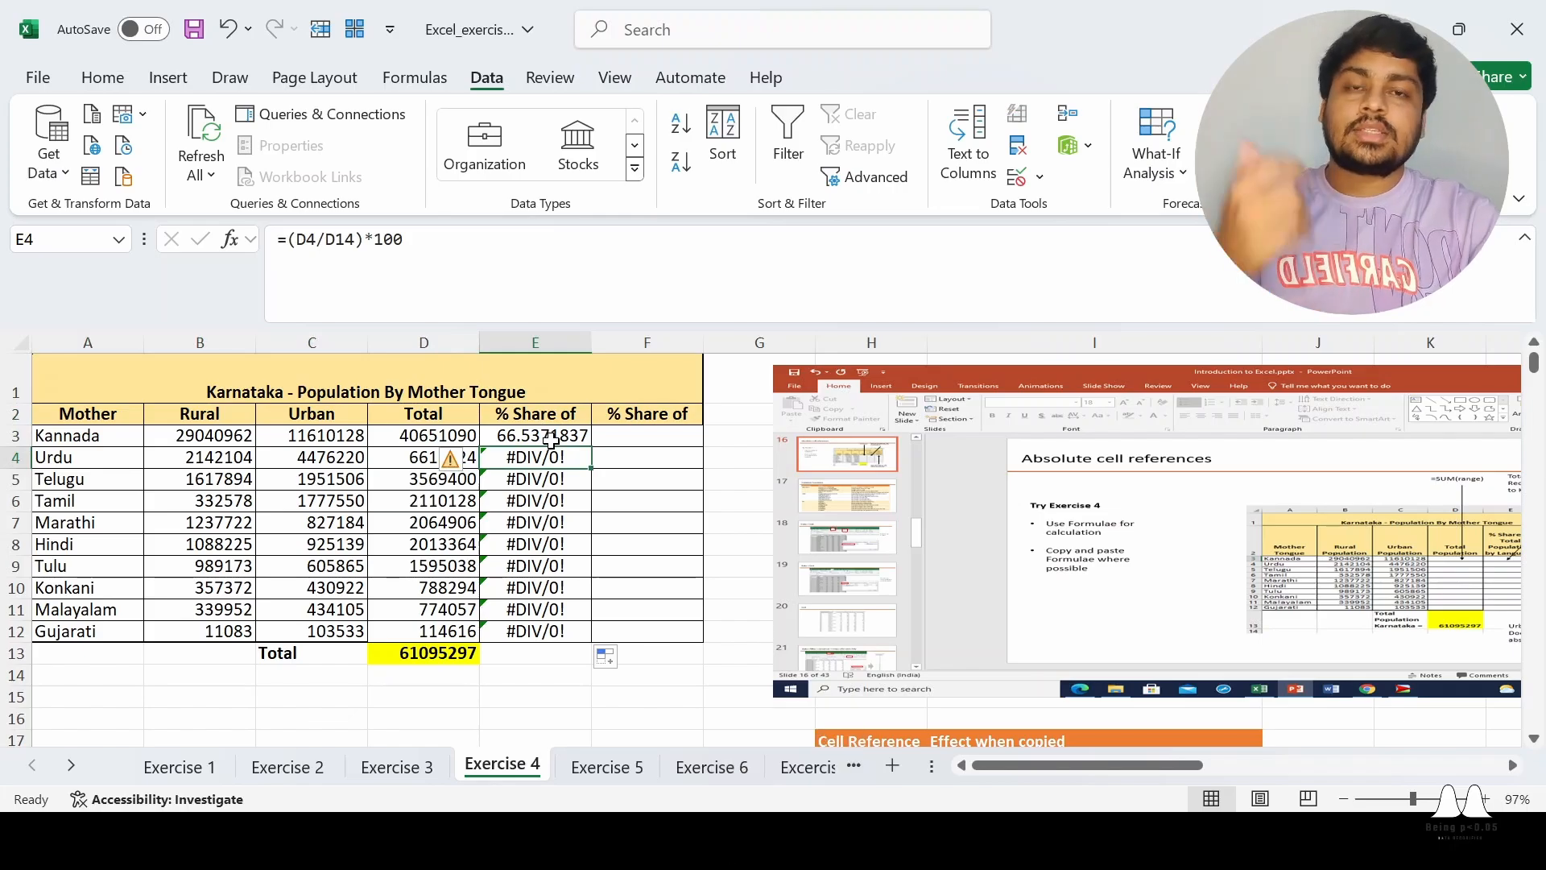
- Compare the denominator references in E3 and E4 to E8 with the total in D13 and the cell beneath it
click(443, 653)
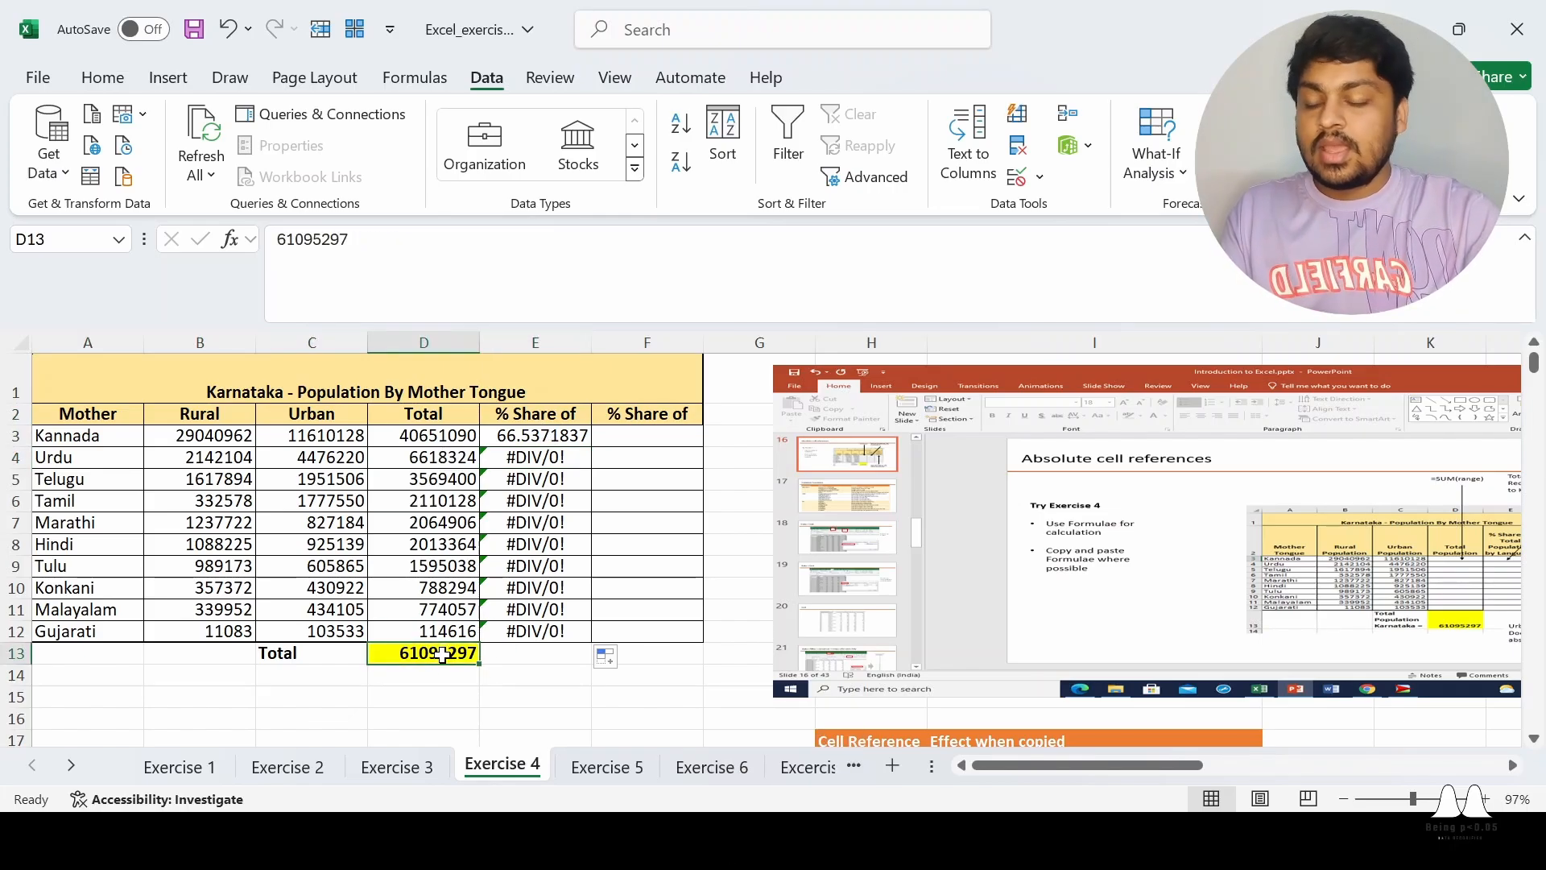
click(554, 432)
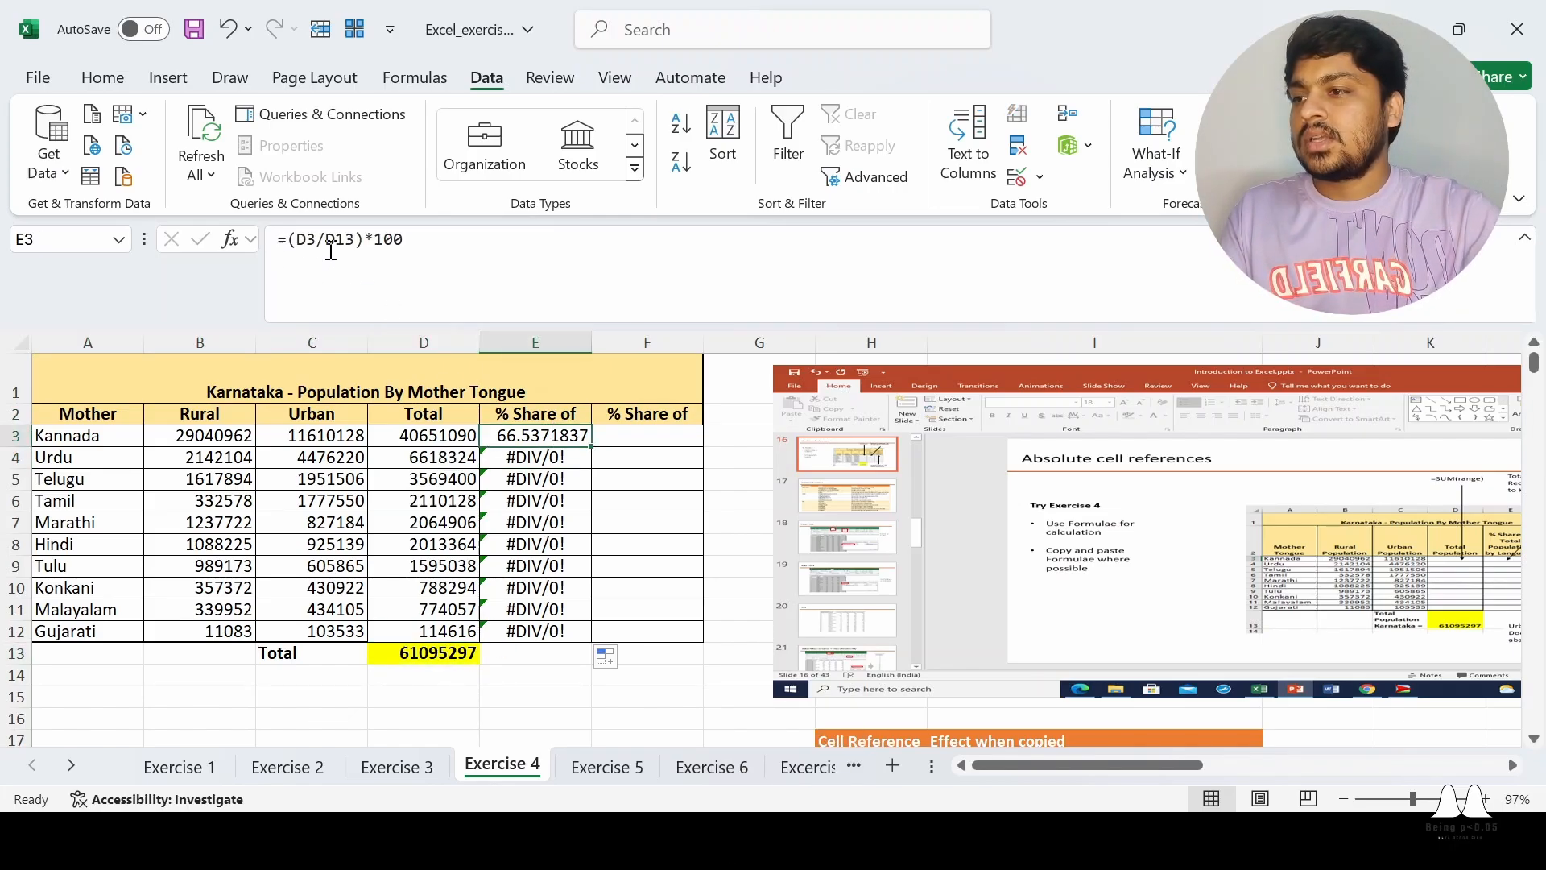
click(411, 679)
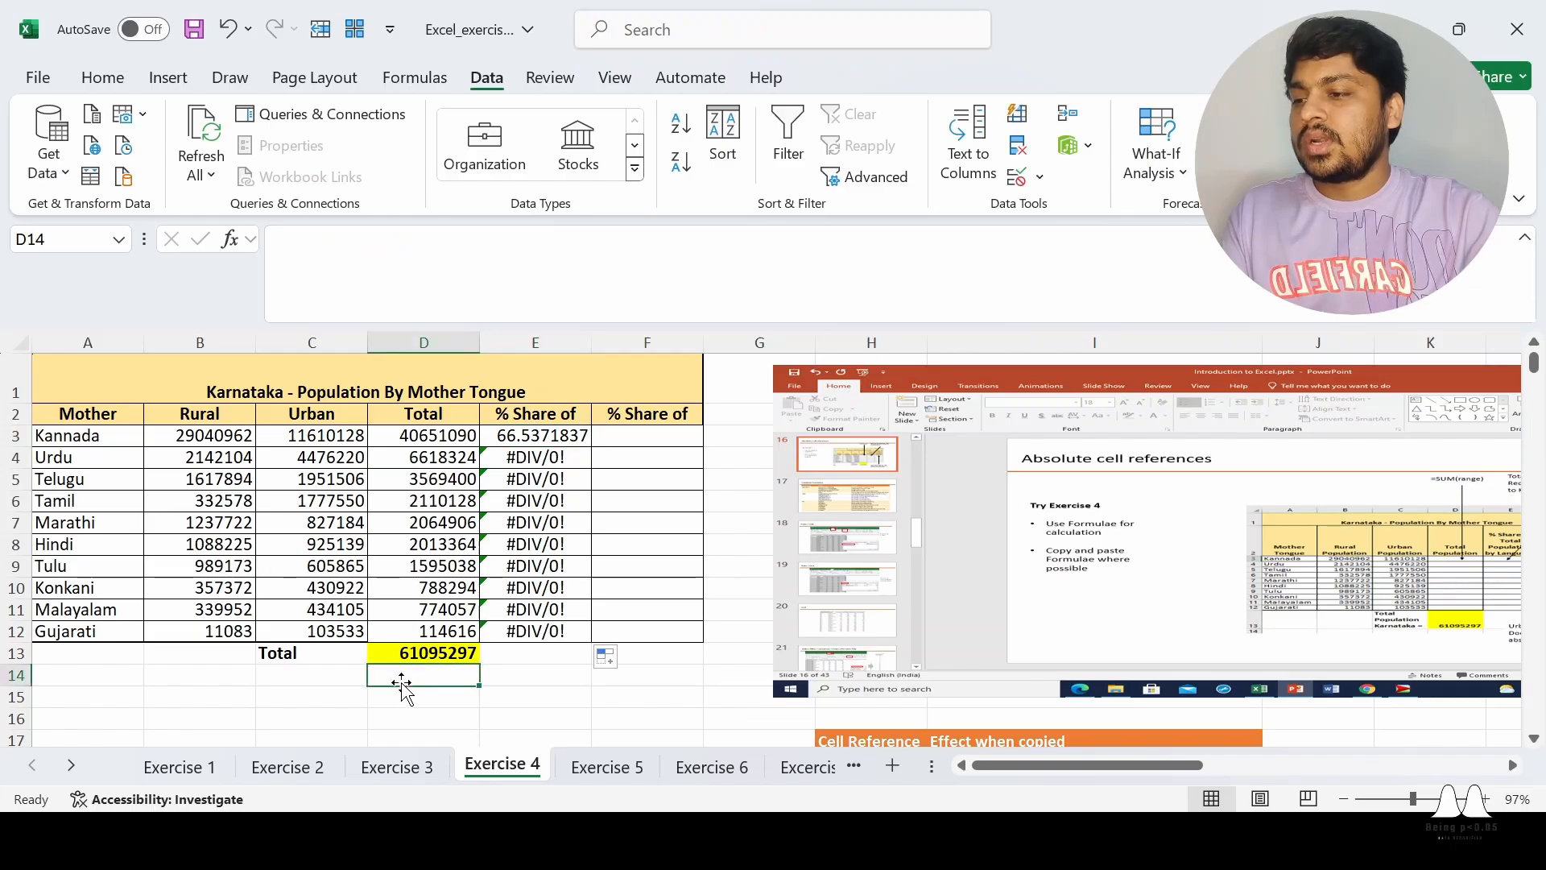
click(556, 459)
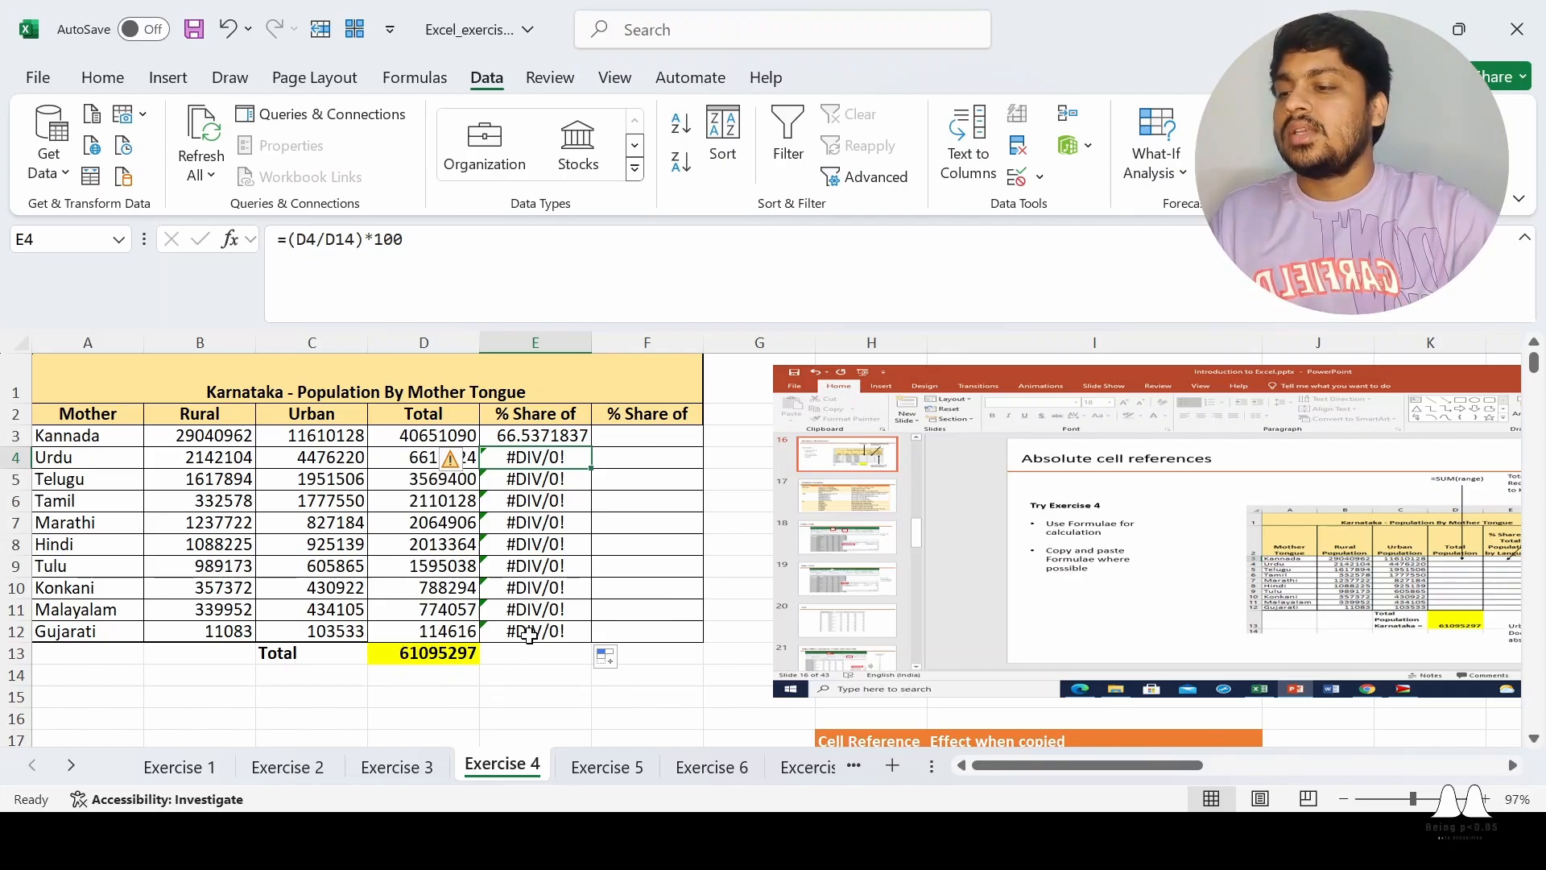
key(Down)
key(Down)
key(Down)
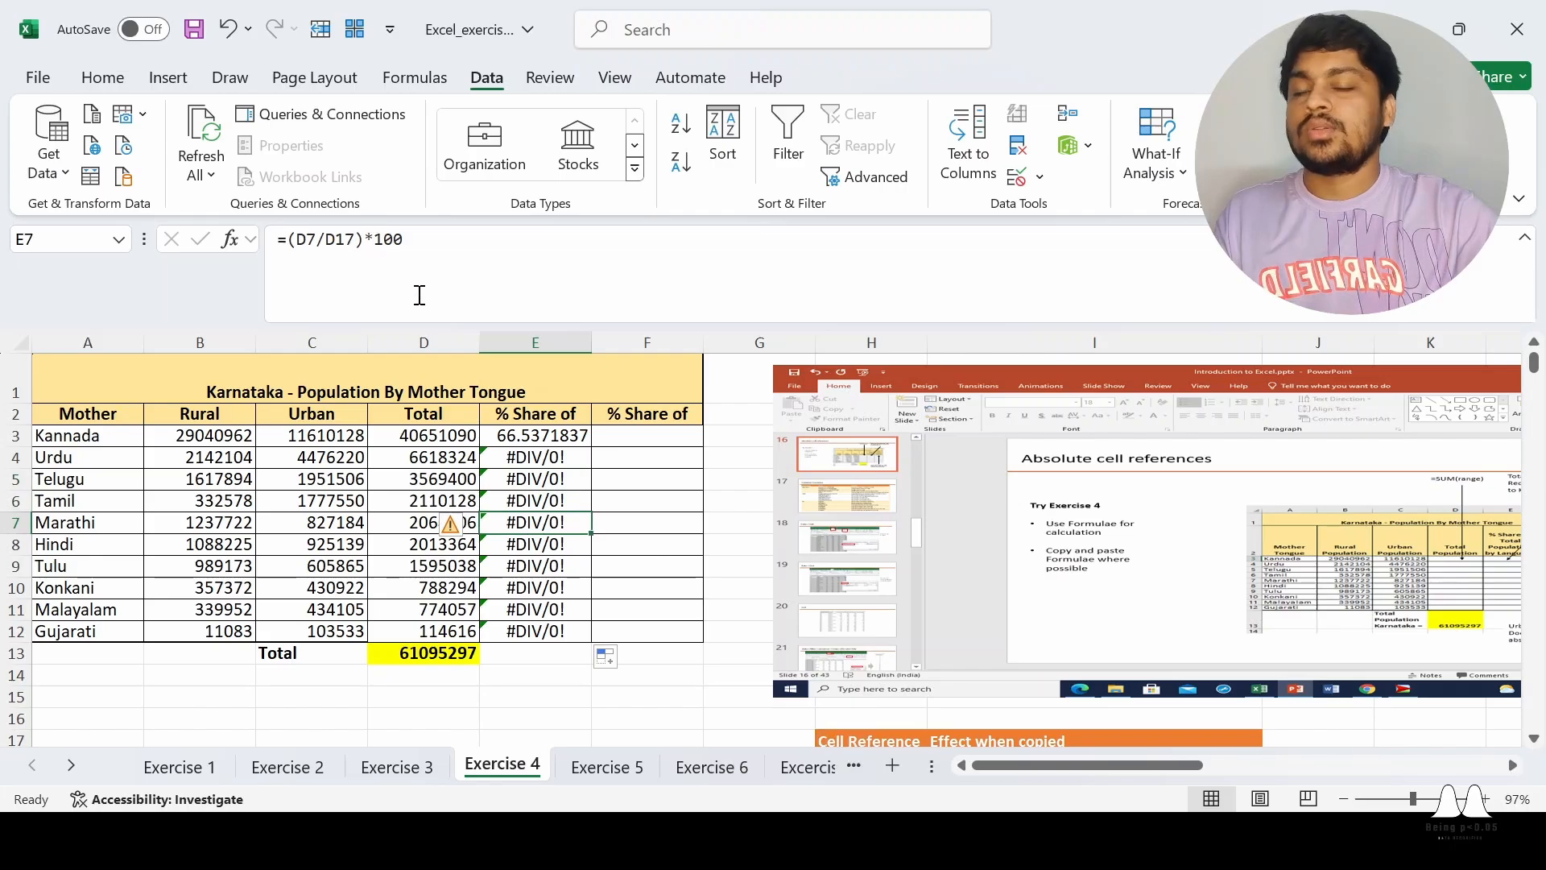
key(Down)
click(546, 437)
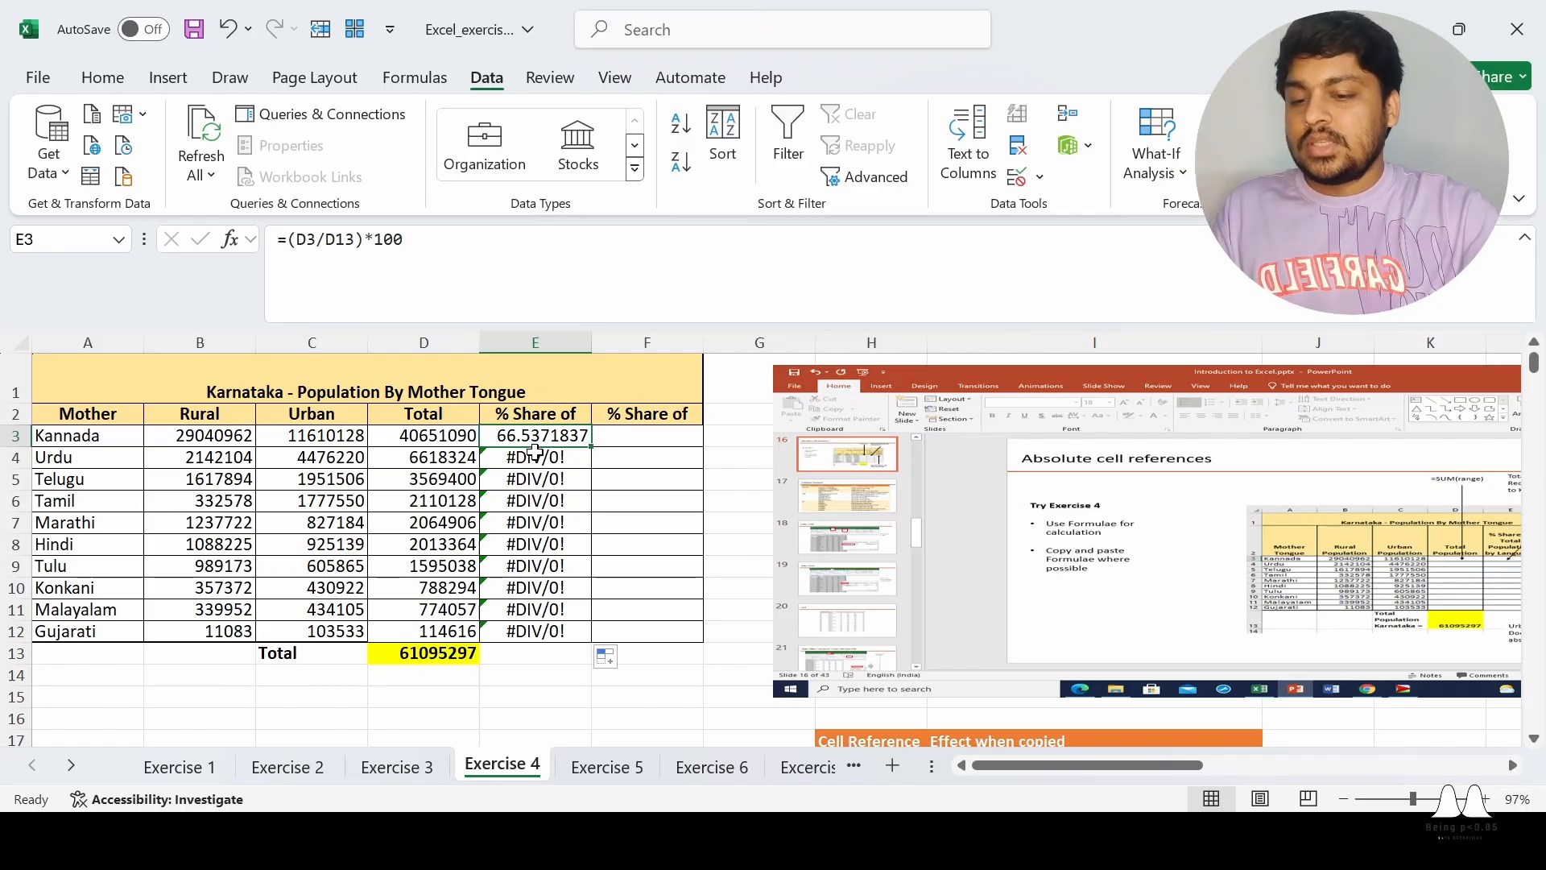
- Review the share formulas from E3 down to E10 again, ending back at the original formula in E3
key(Down)
key(Down)
key(Down)
key(Down)
key(Down)
key(Down)
key(Down)
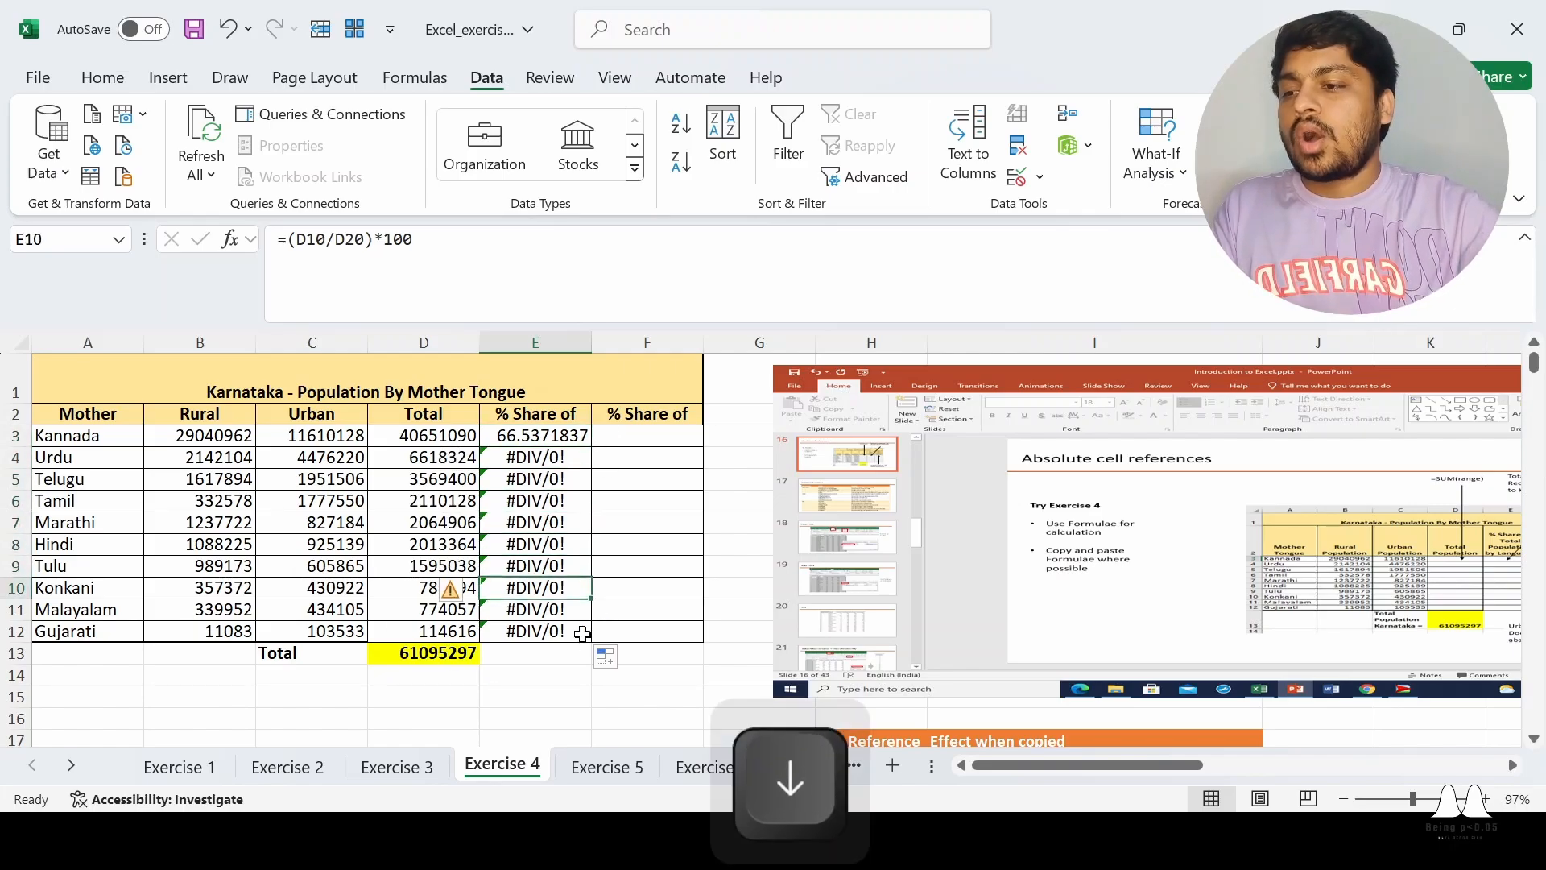
key(Up)
key(Up)
key(Up)
key(Up)
key(Up)
key(Up)
key(Up)
key(Up)
key(Up)
key(Down)
key(Down)
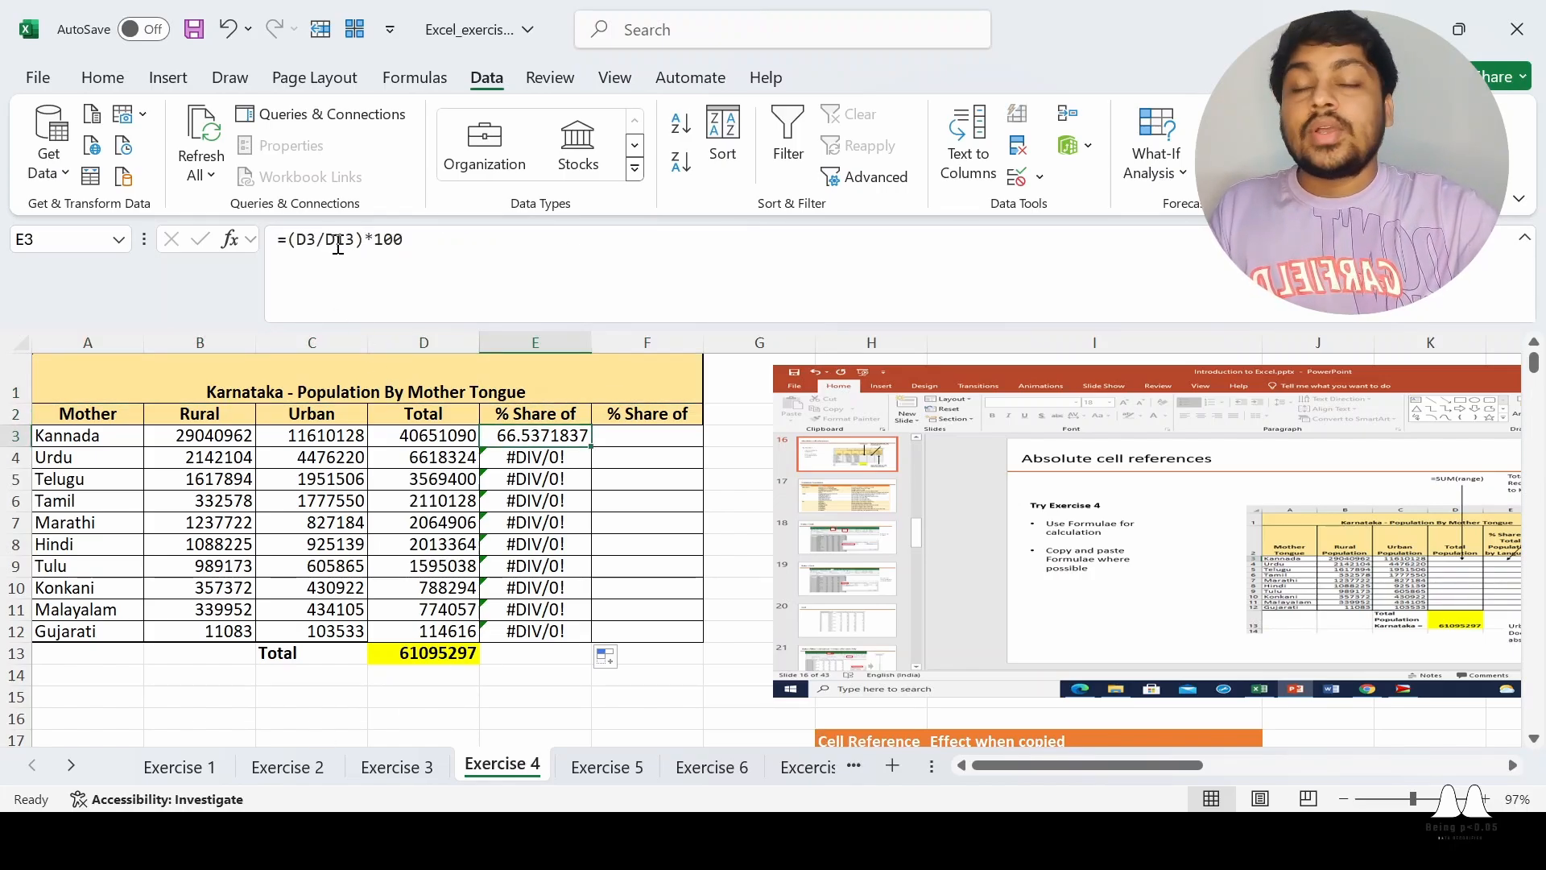
- Fix the total's row in the E3 formula as =(D3/D$13)*100 and copy the formula down through E12
click(337, 240)
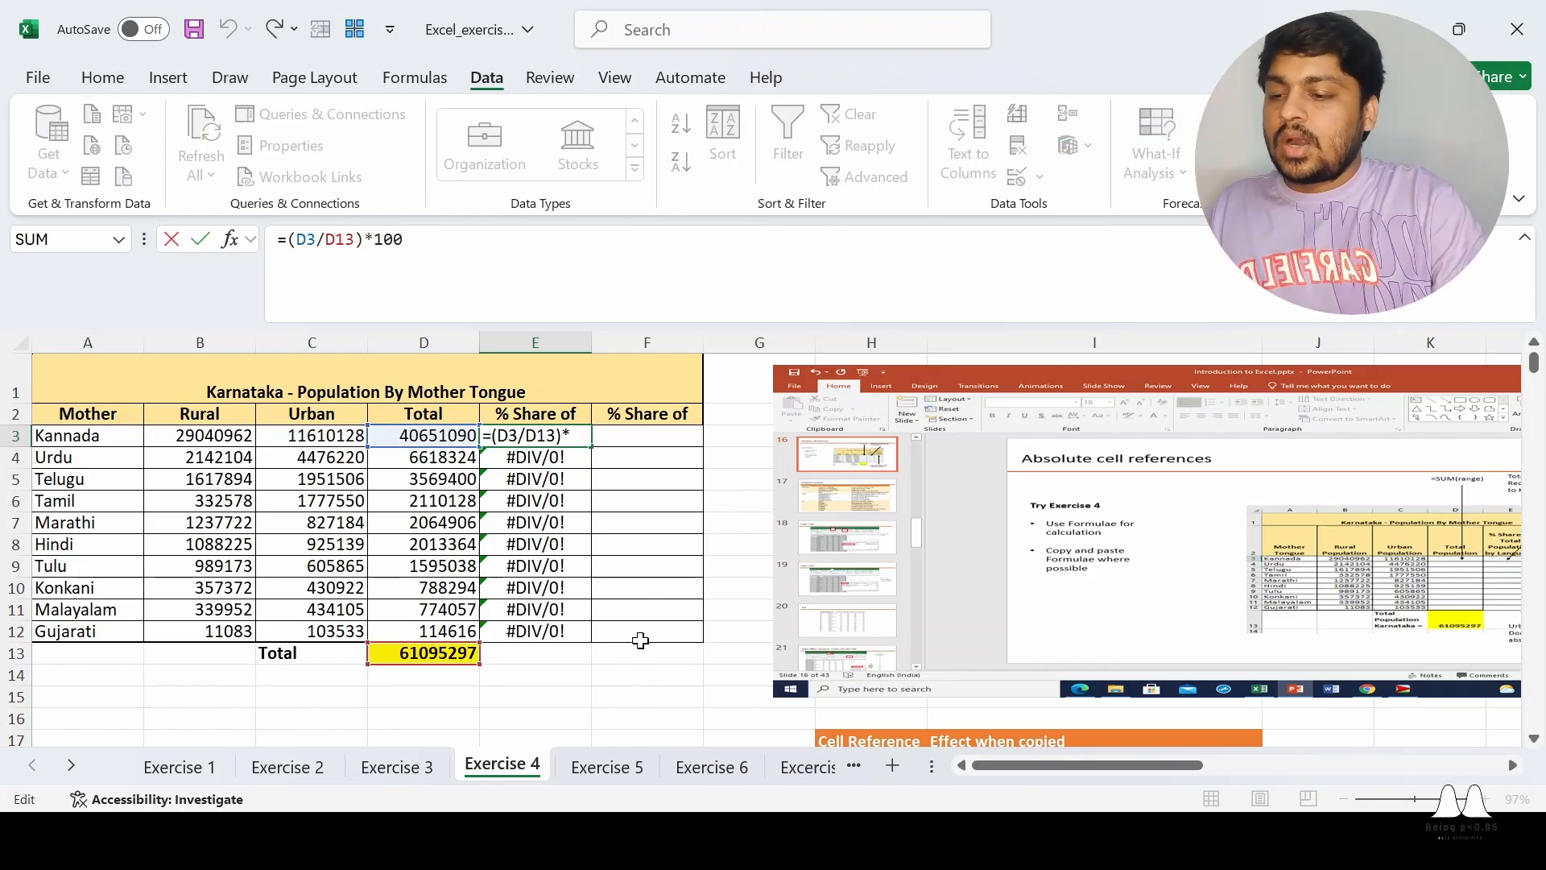
text($)
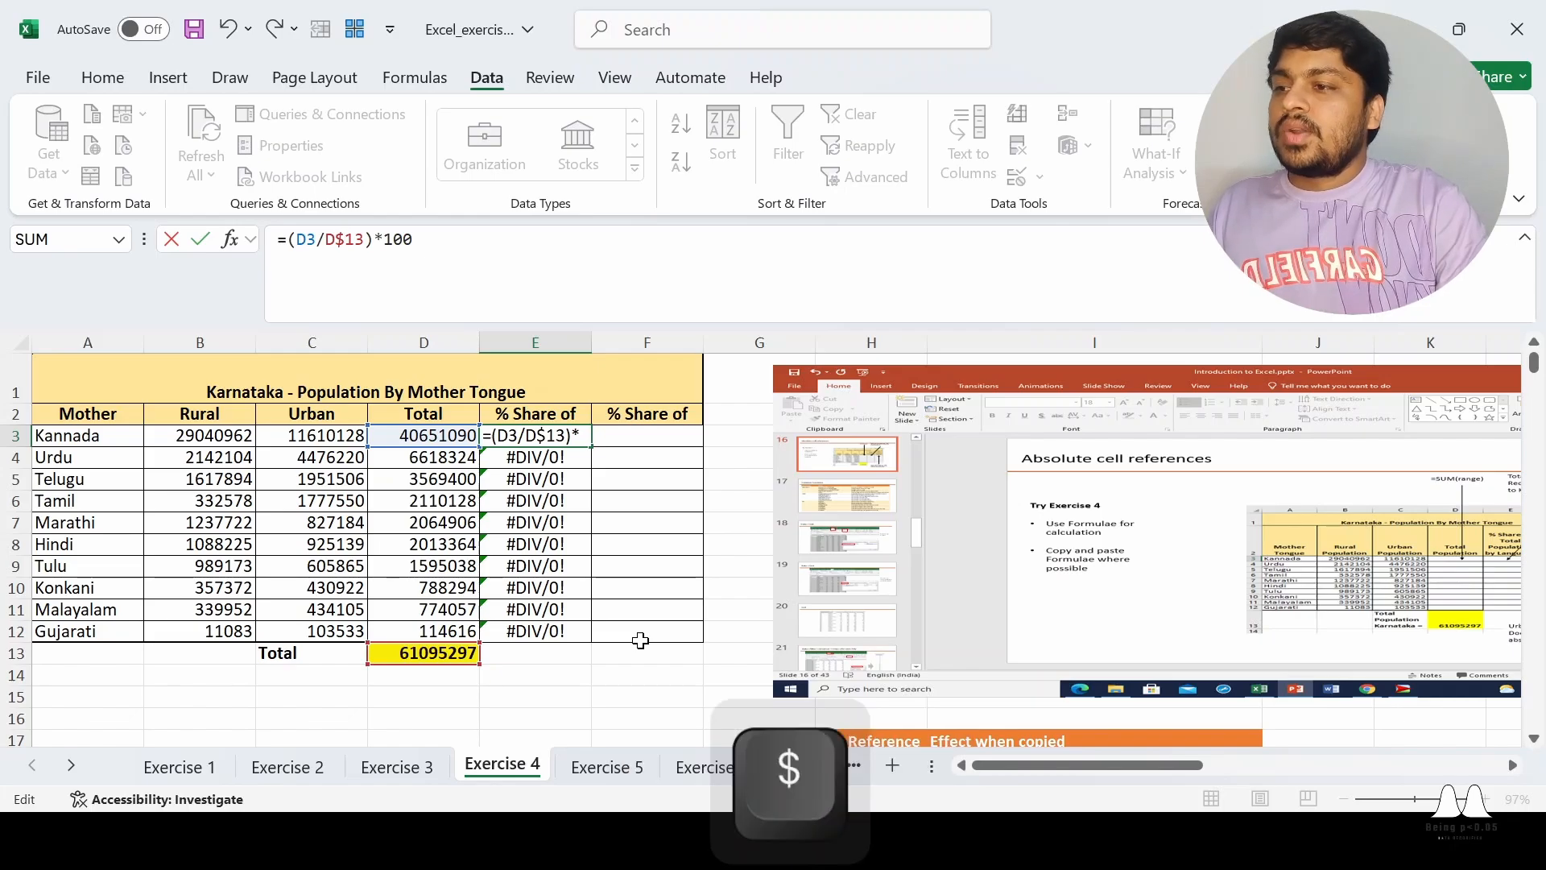
key(Return)
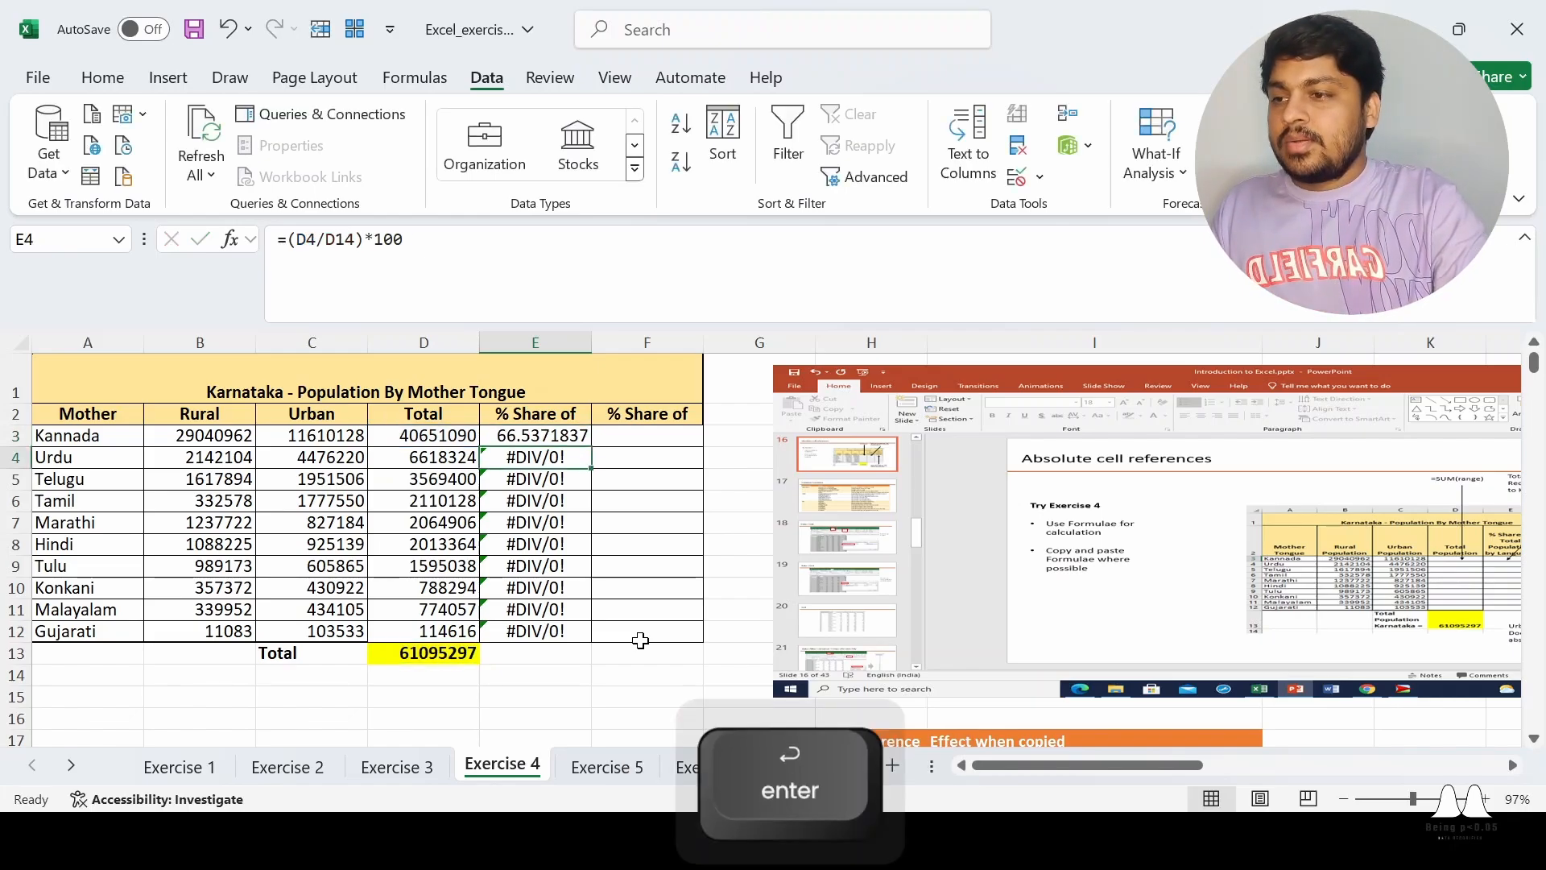
key(Up)
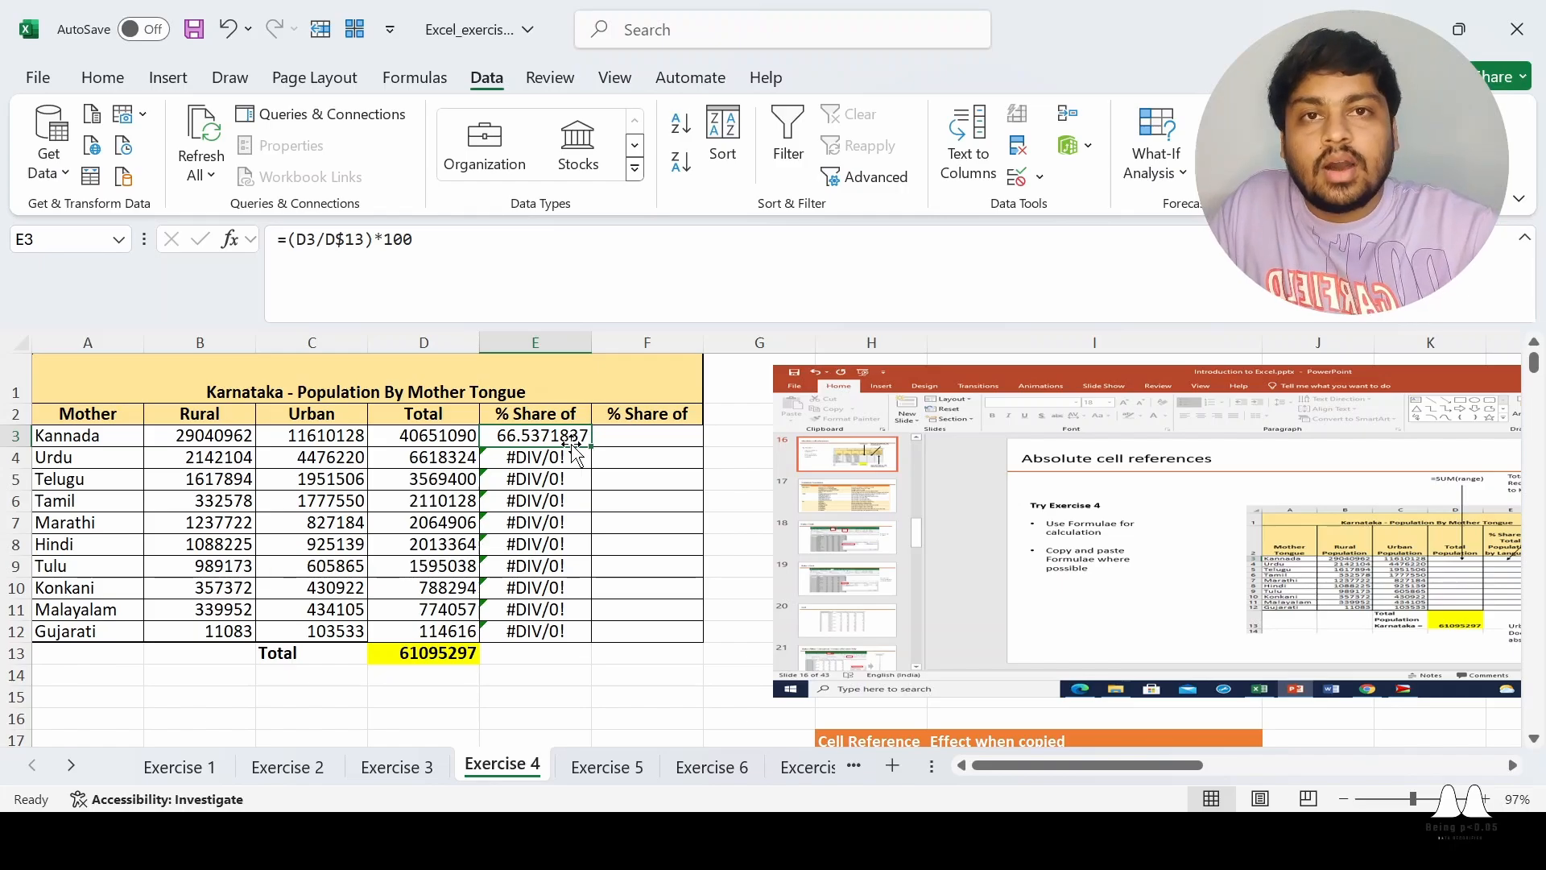
drag(592, 447, 587, 638)
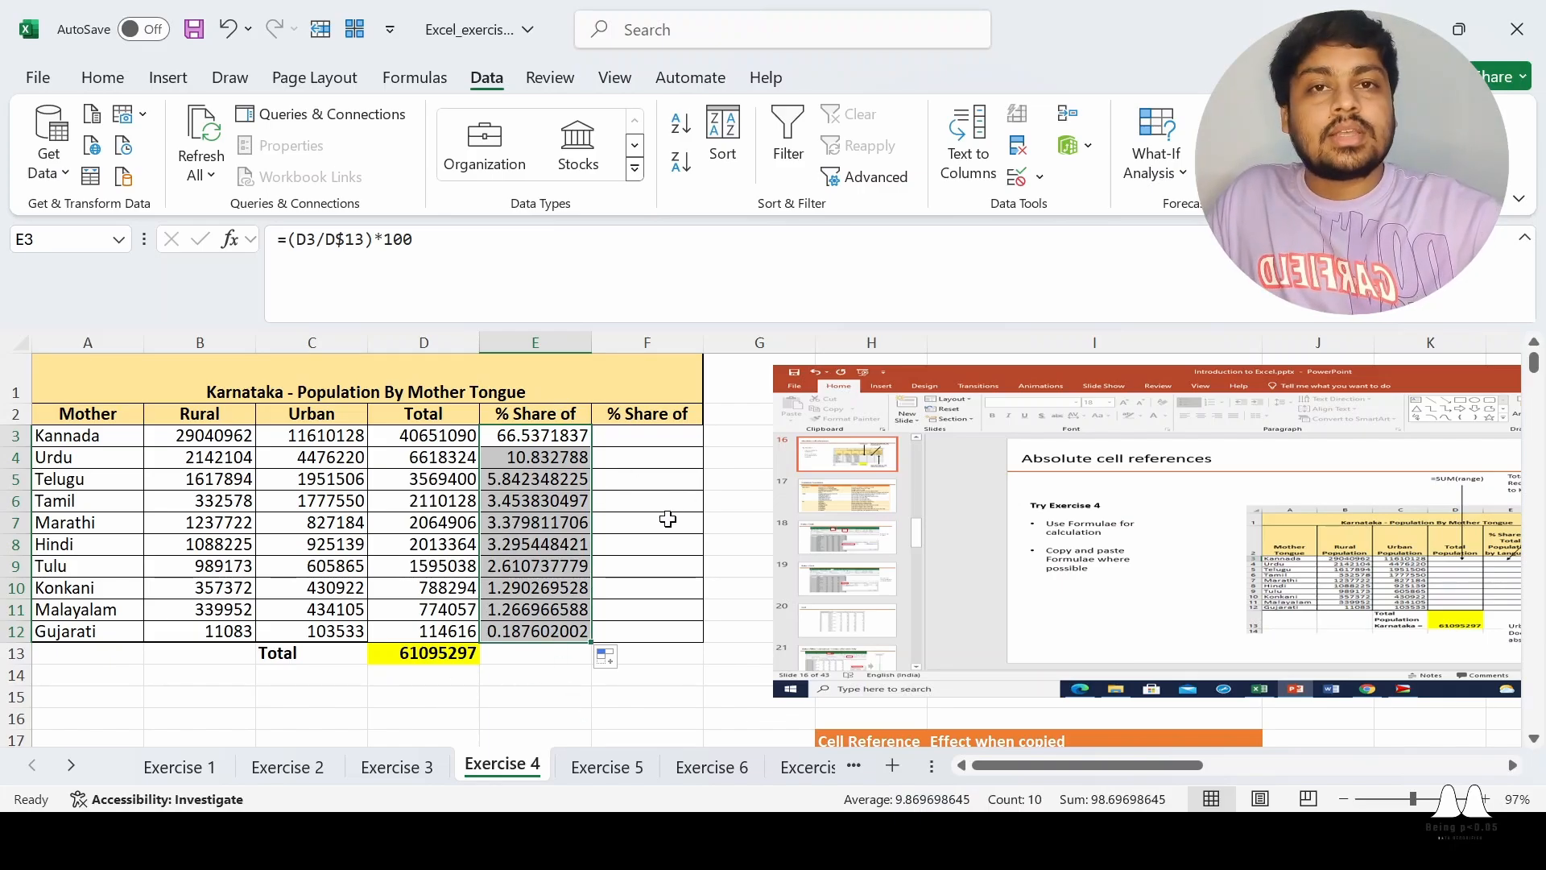
click(675, 651)
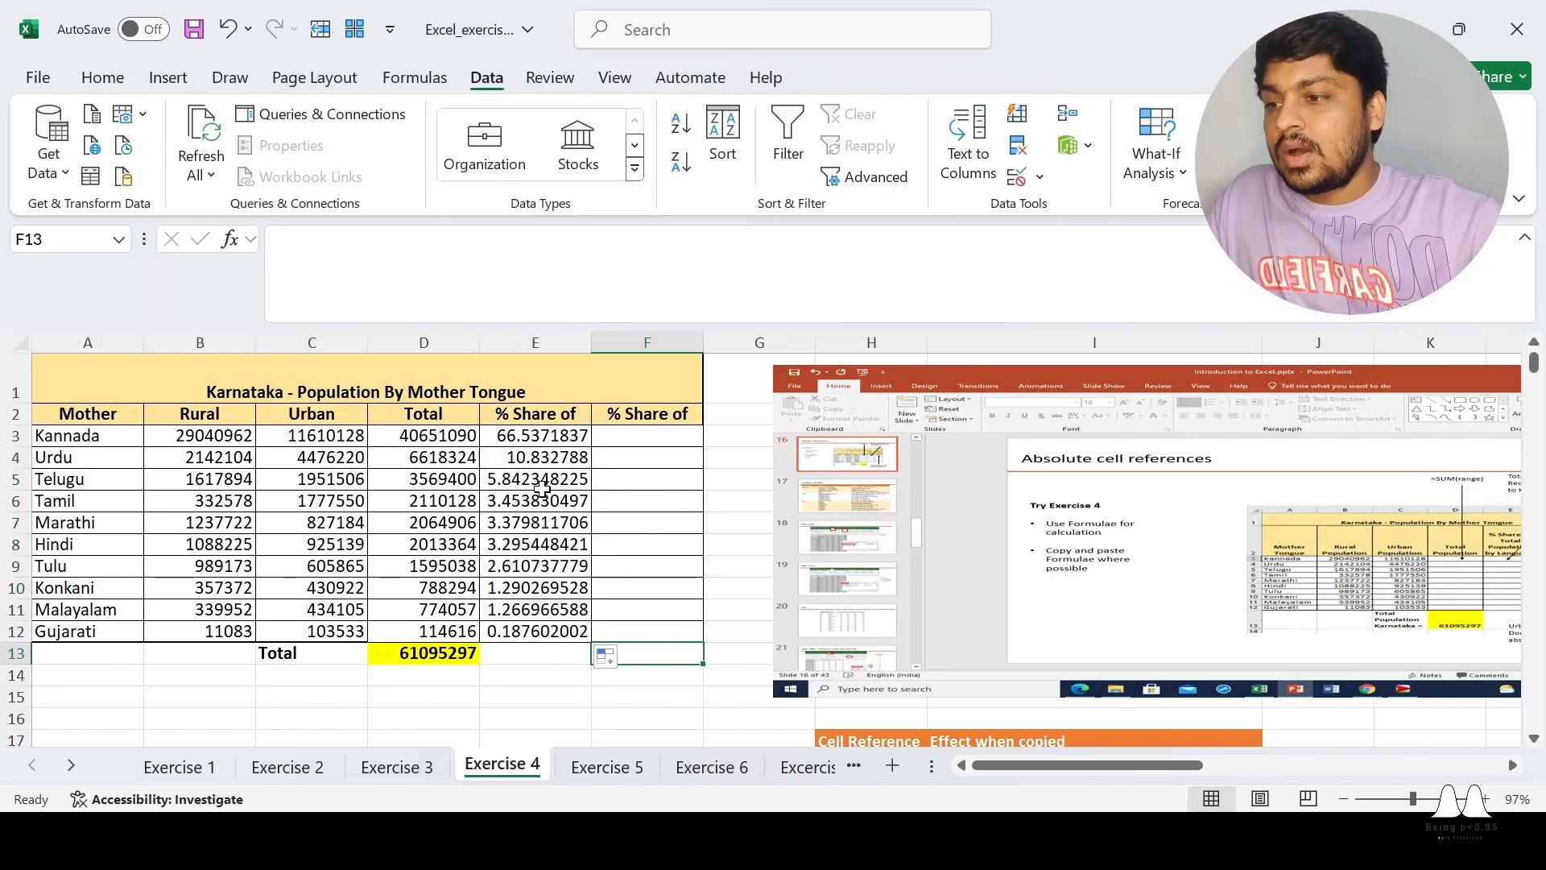
- Examine the numerator and the D$13 denominator in the copied share formulas from E3 to E10
click(537, 435)
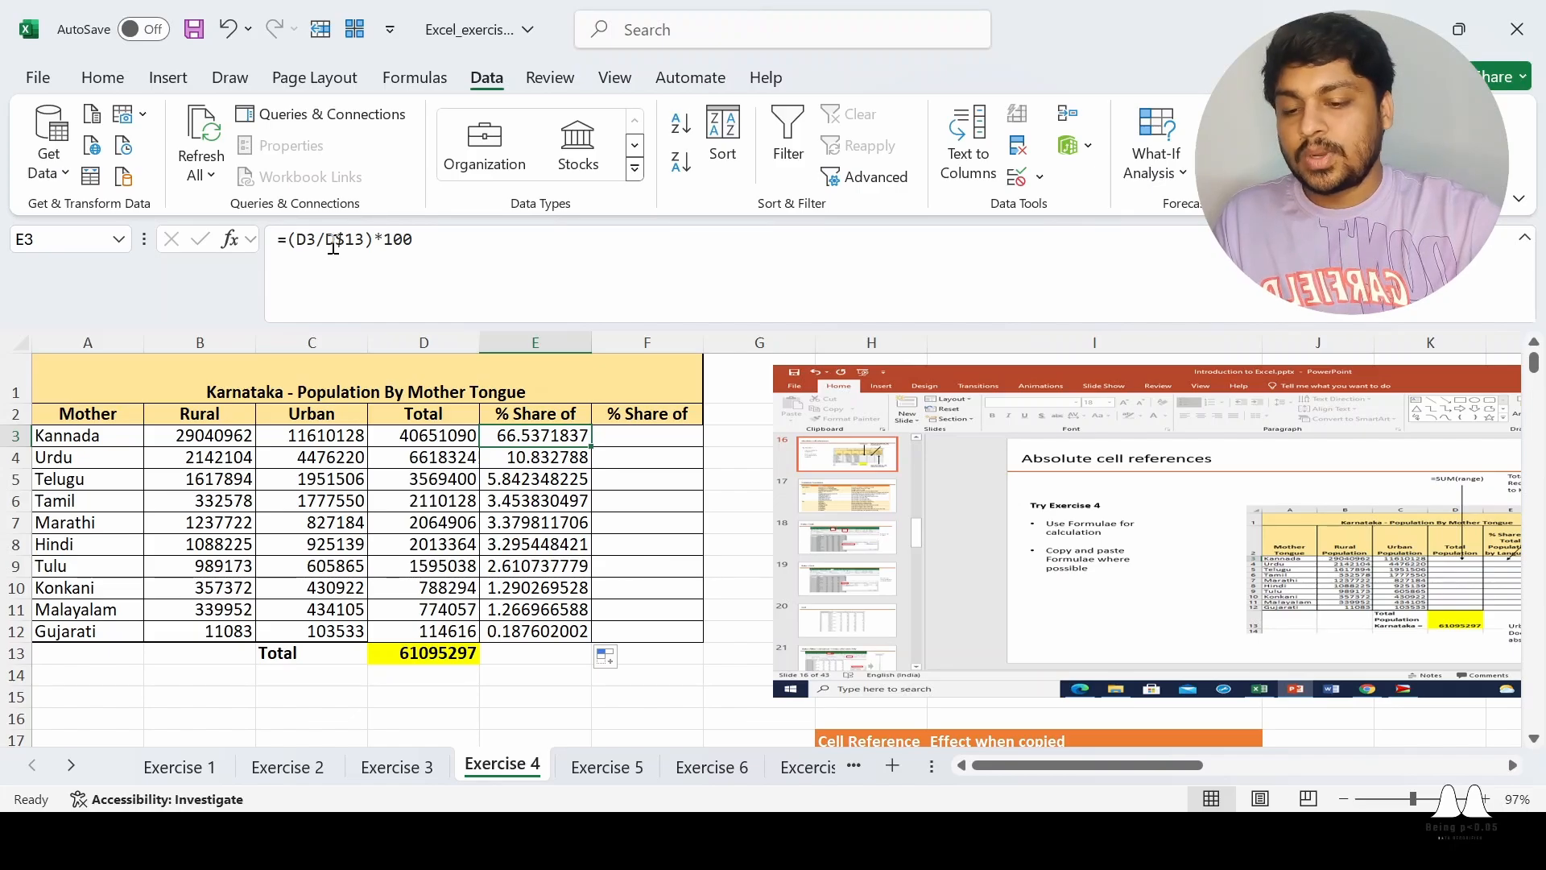
key(Down)
key(Down)
key(Down)
key(Down)
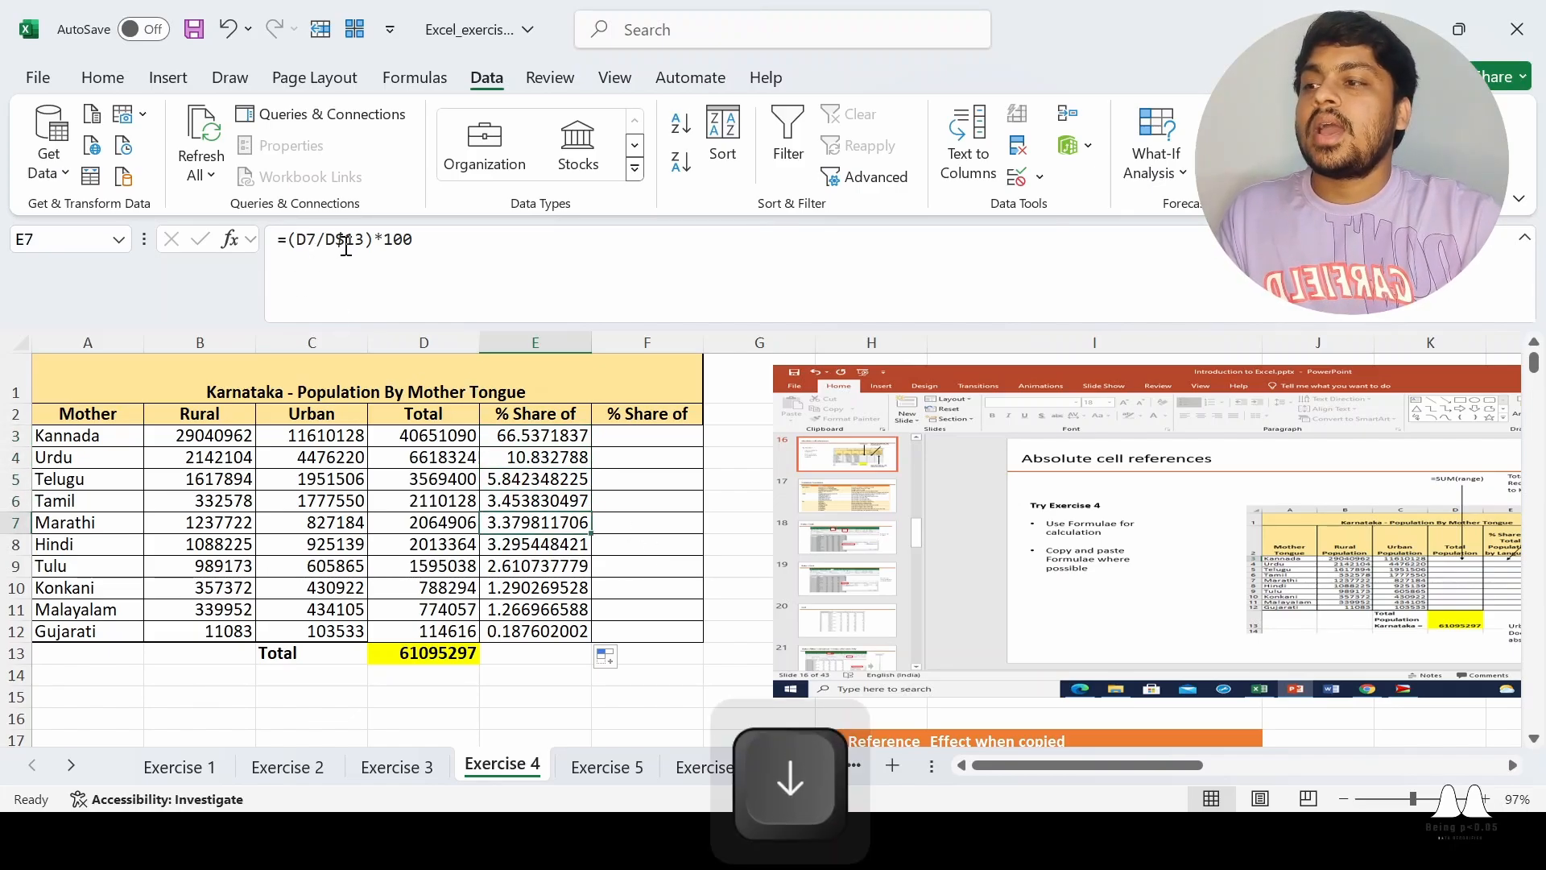
key(Down)
key(Down)
key(Down)
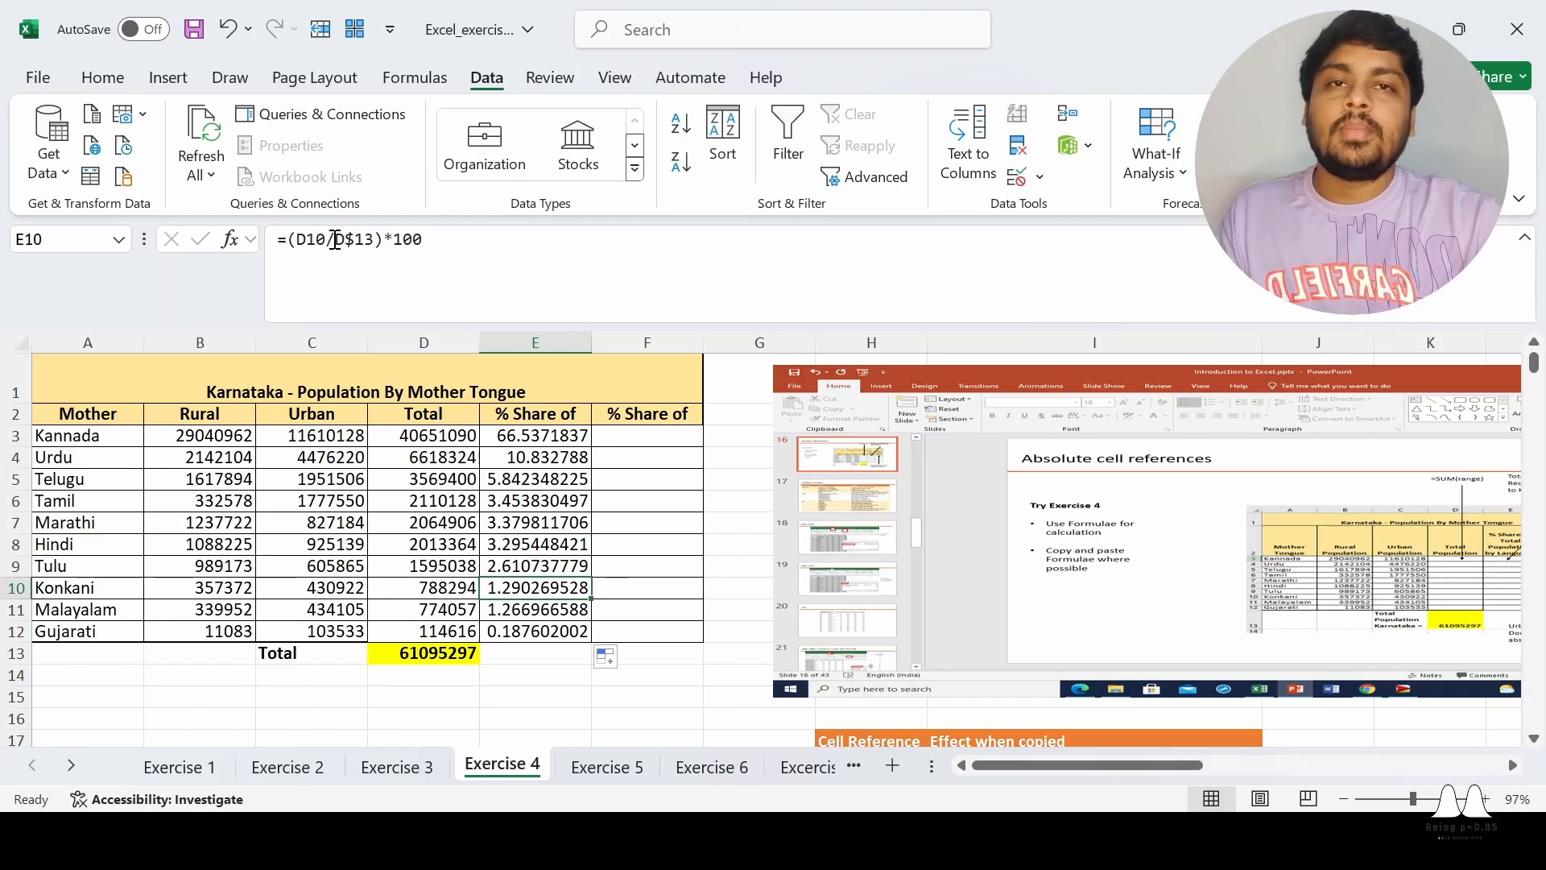
- Inspect the total in D13 and the cells below it through D17, then return to the table's title
click(447, 652)
key(Down)
key(Down)
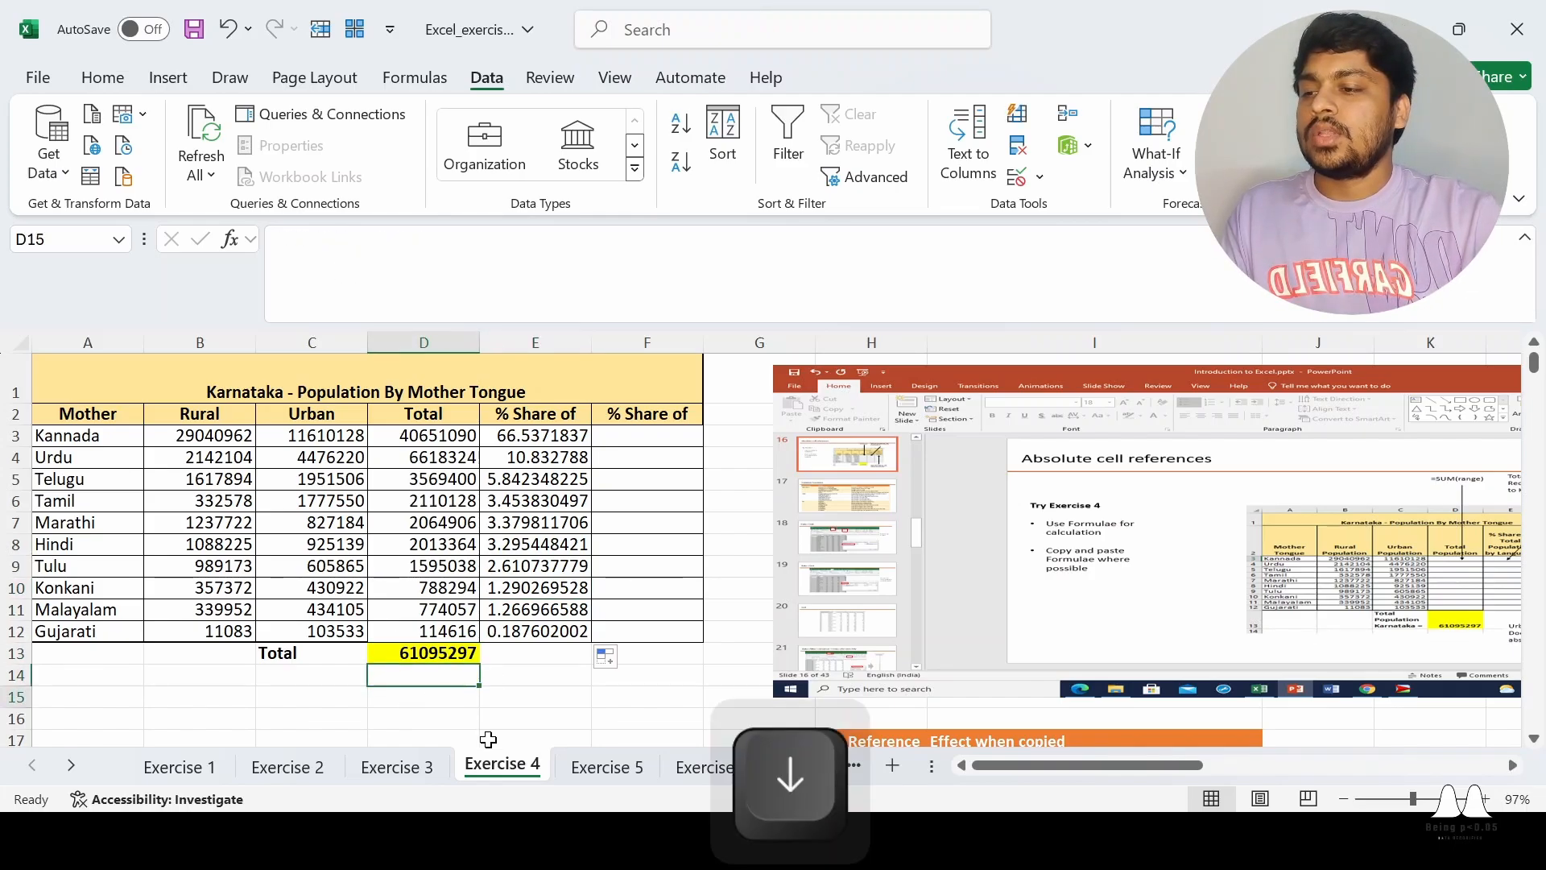
key(Down)
key(Down)
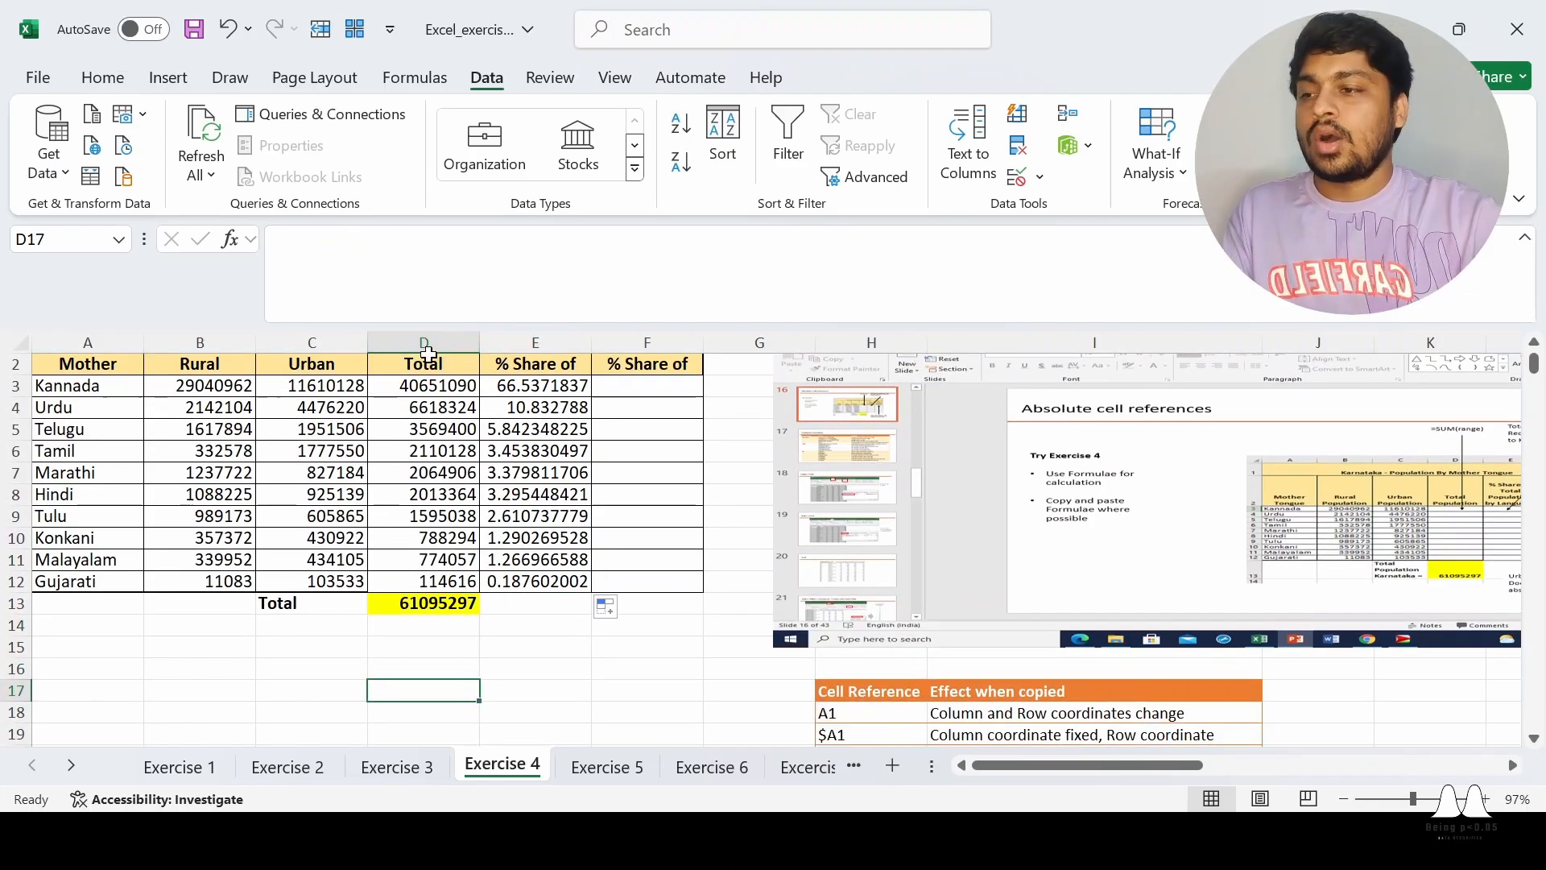
key(Up)
key(Up)
key(Up)
key(Up)
key(Up)
key(Up)
key(Up)
key(Up)
key(Up)
key(Up)
key(Up)
key(Up)
key(Up)
key(Up)
key(Up)
key(Up)
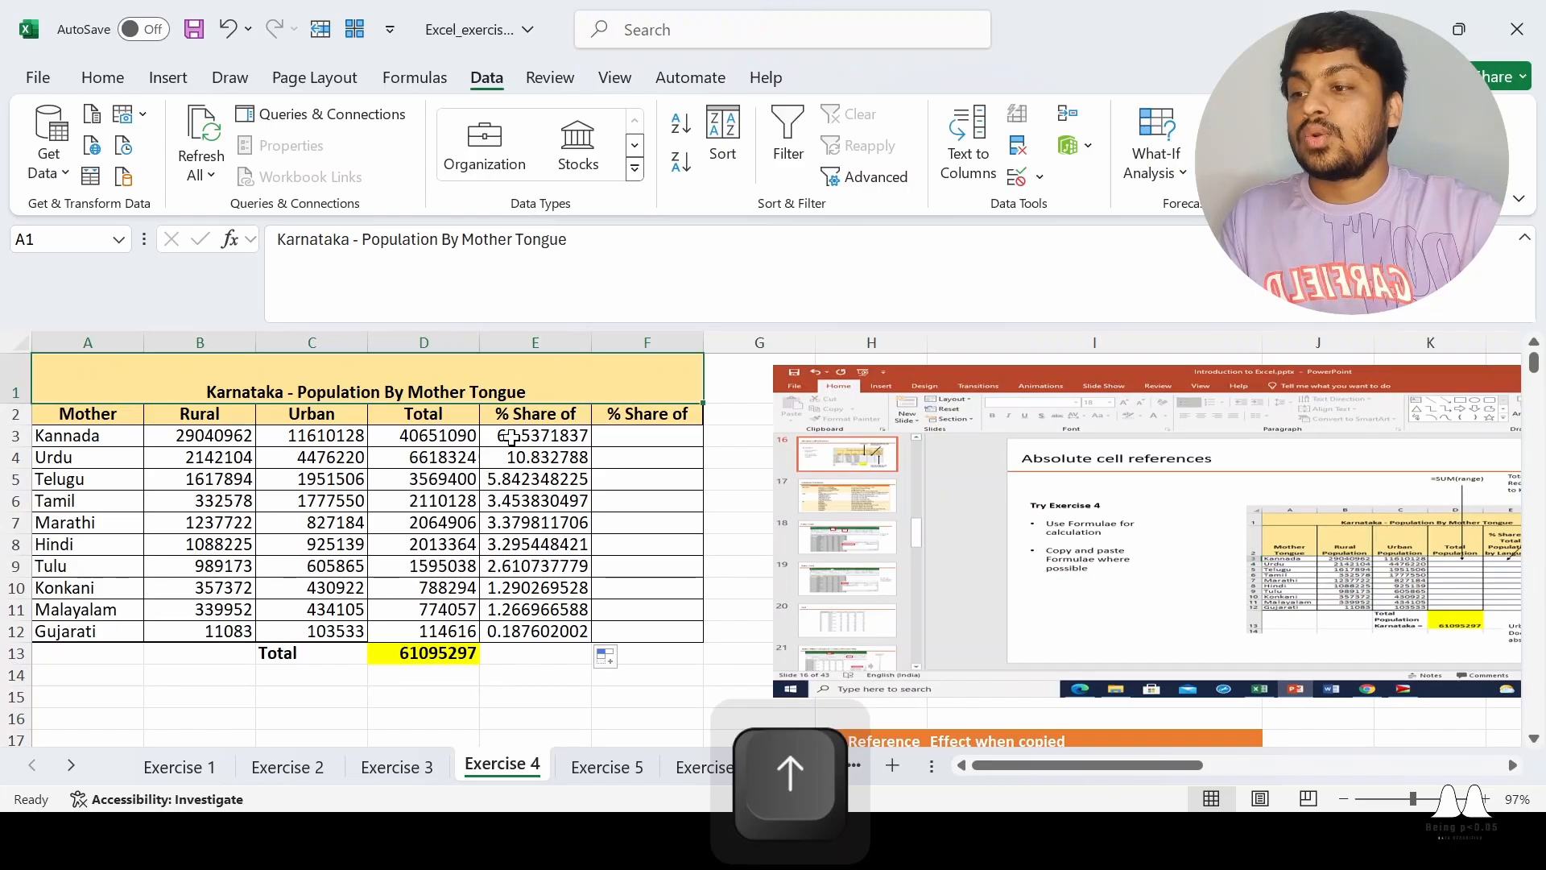
- Check the D$13 reference in every share formula from E3 down to E12
click(512, 437)
key(Down)
key(Down)
key(Down)
key(Down)
key(Down)
key(Down)
key(Down)
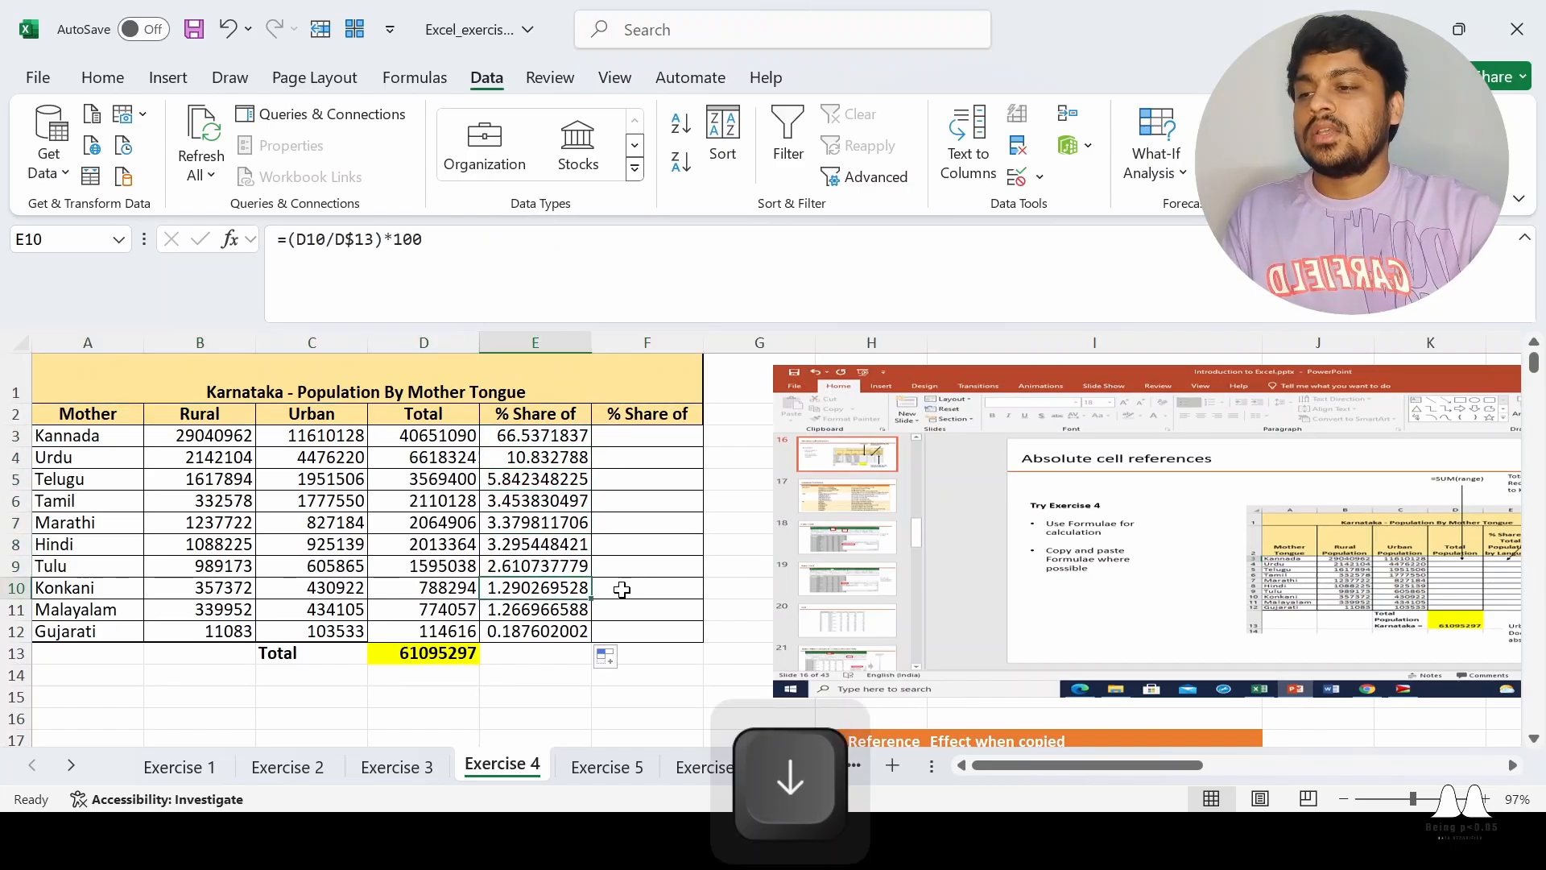
key(Down)
key(Down)
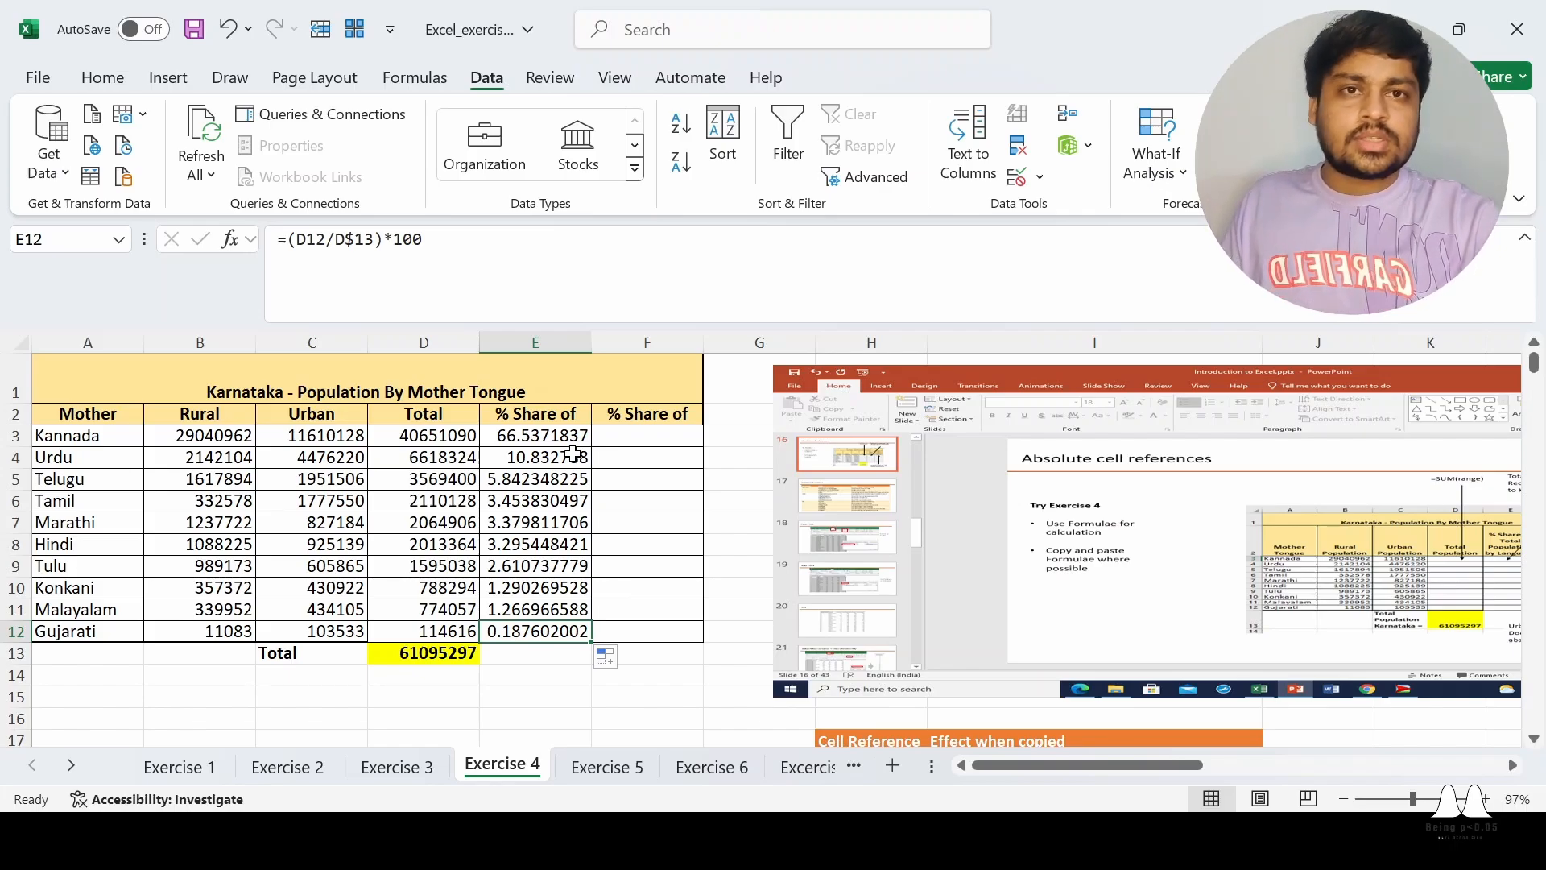
- Total the urban population of all mother tongues in C14 with =SUM(C3:C12)
click(659, 415)
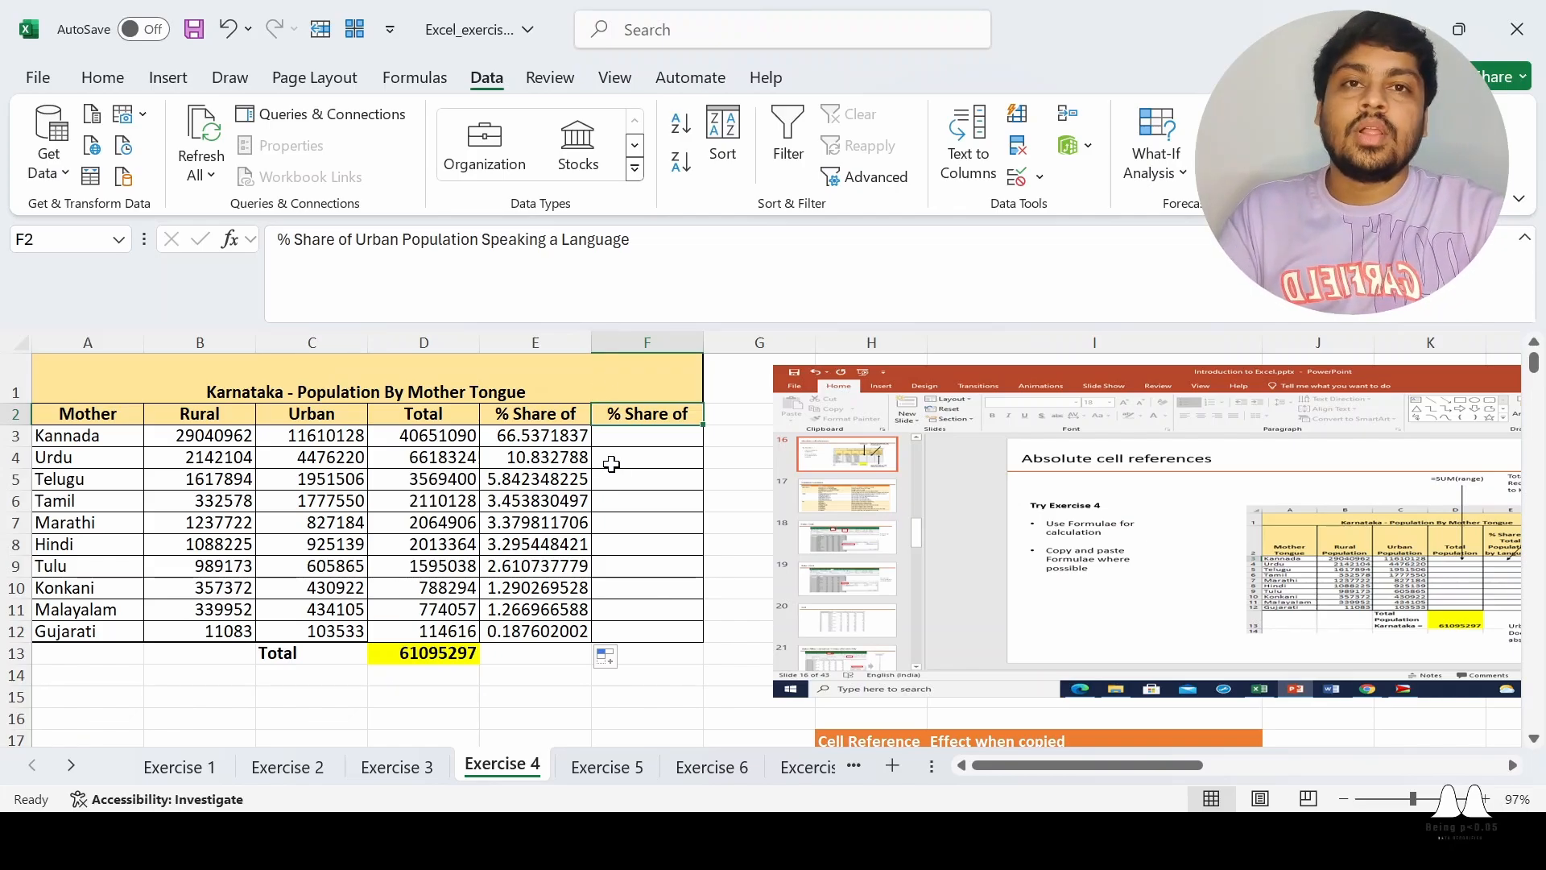
click(653, 433)
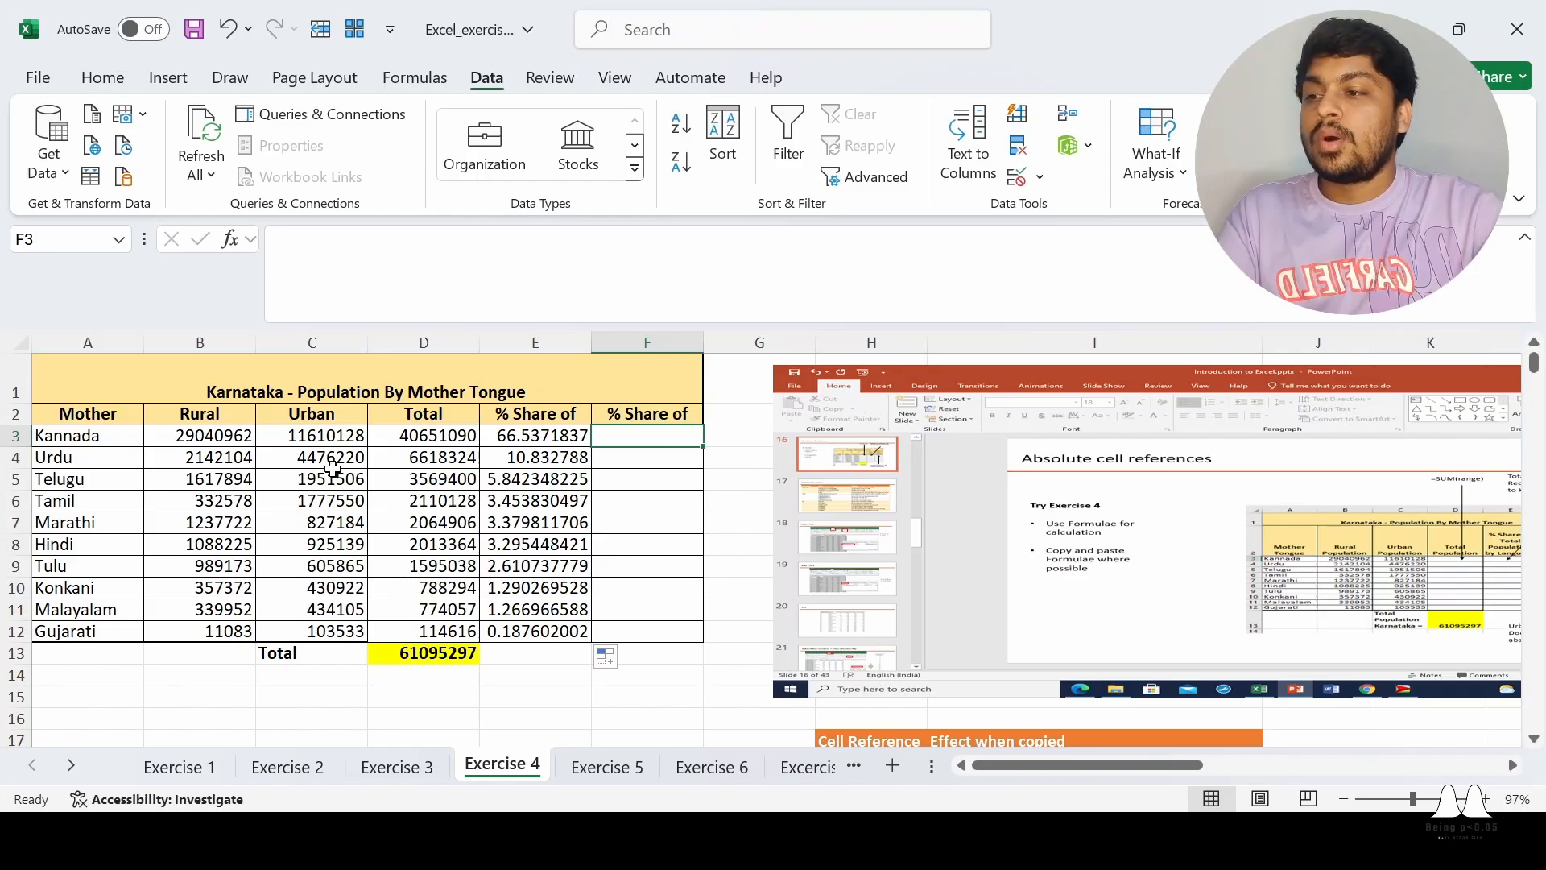
click(669, 414)
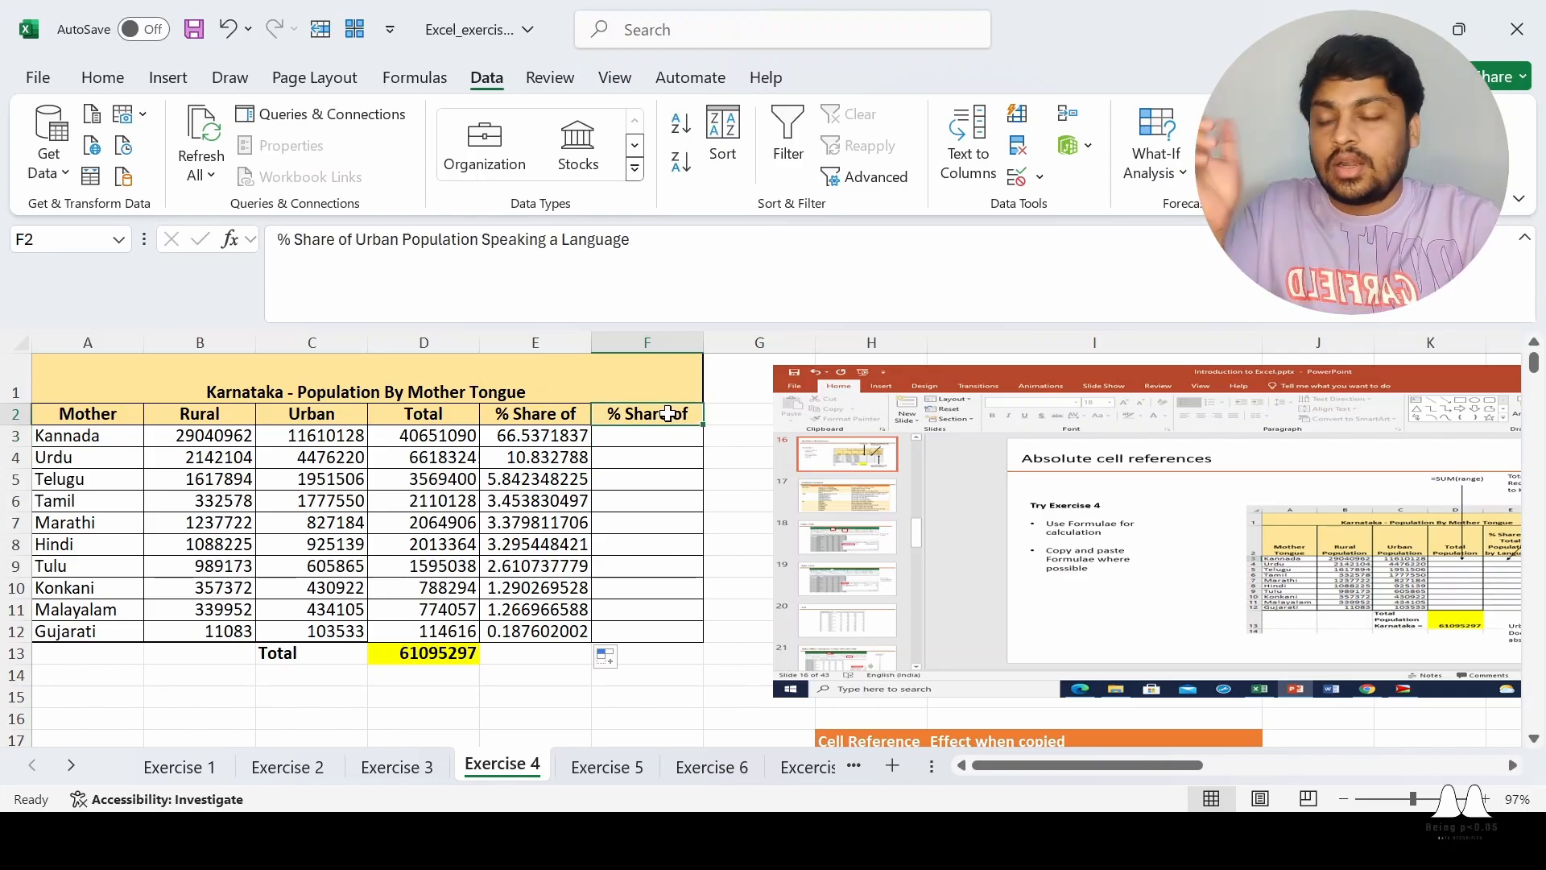
click(300, 677)
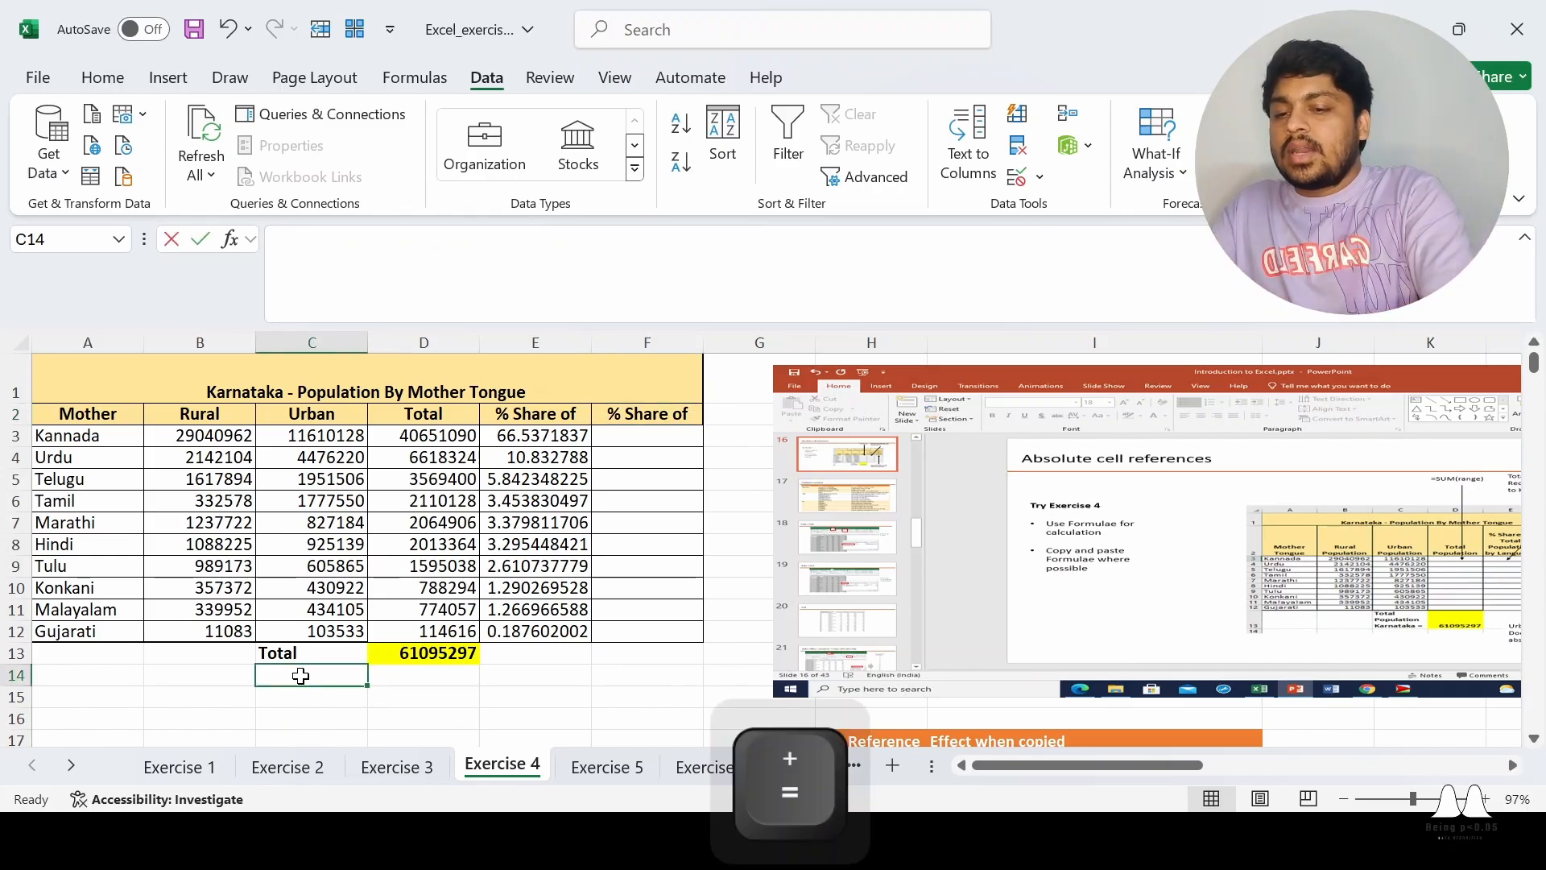
text(=)
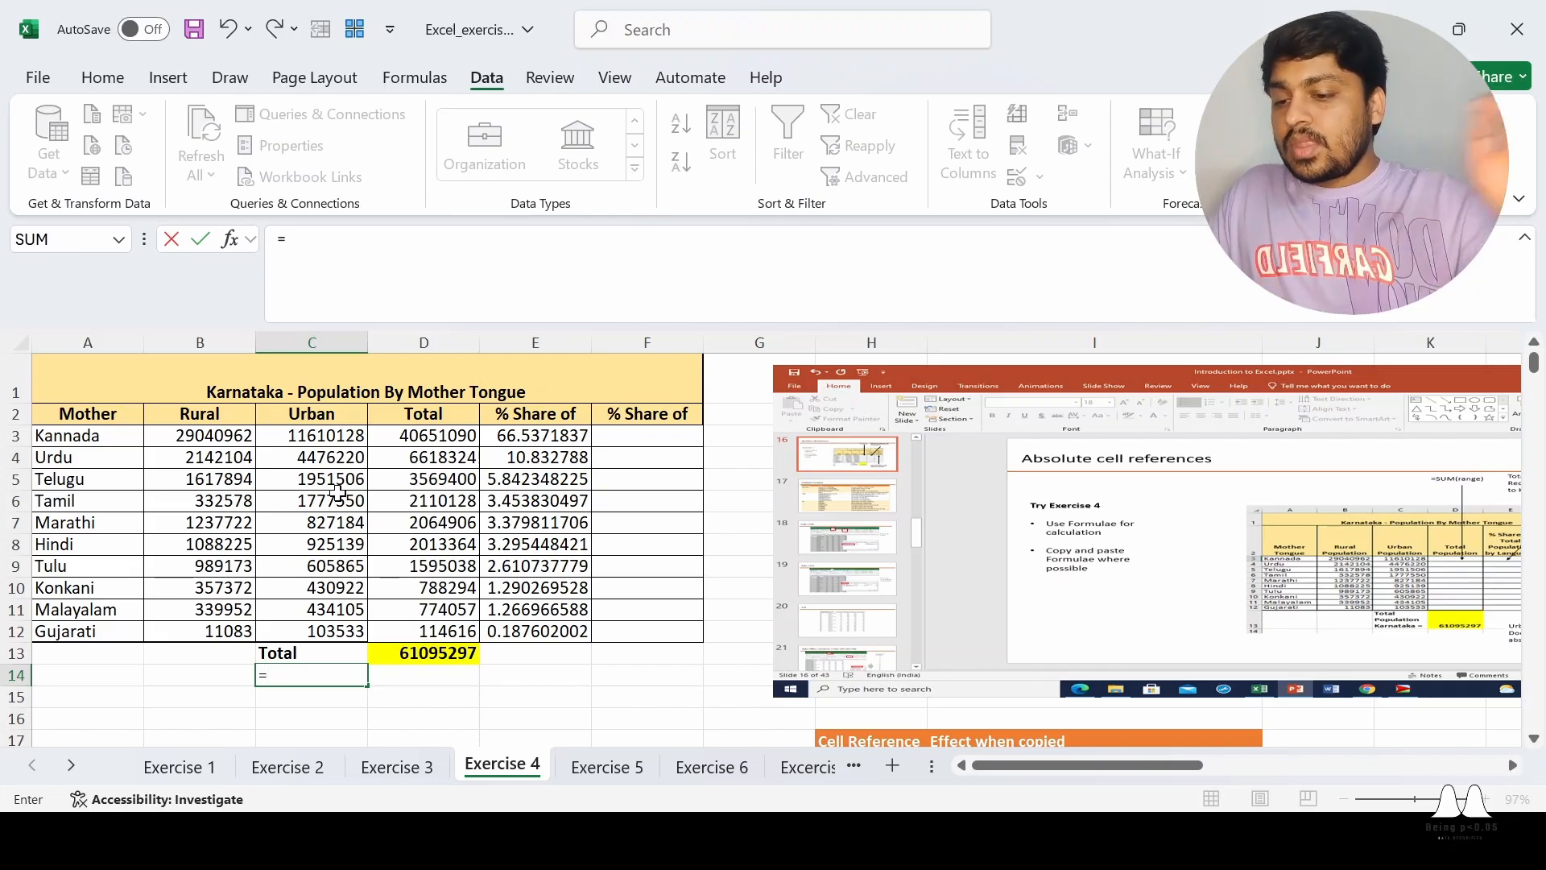
text(sum)
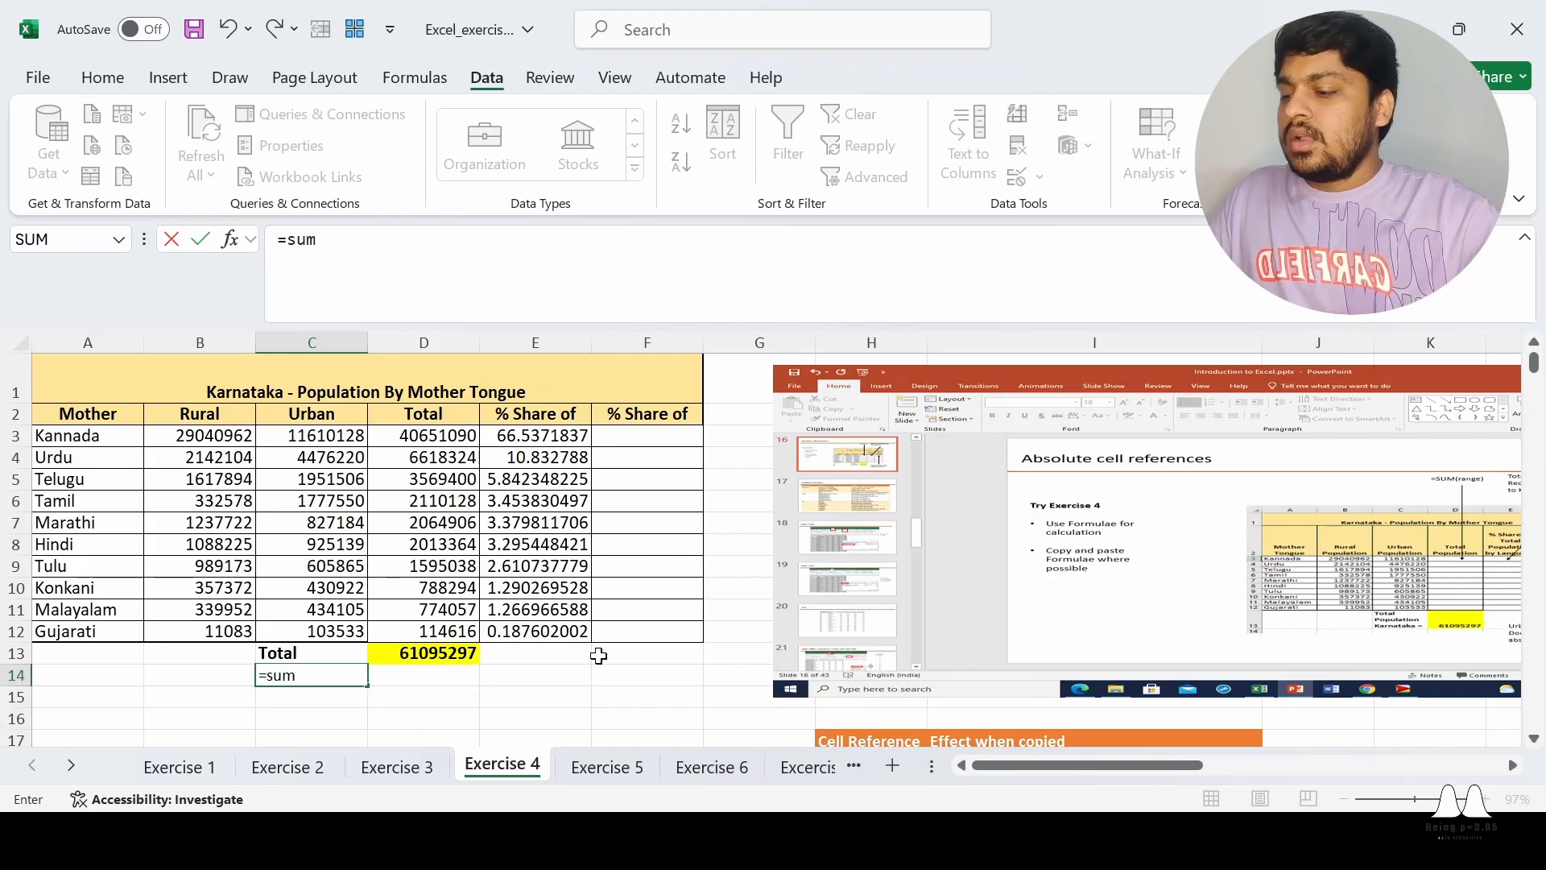
key(Tab)
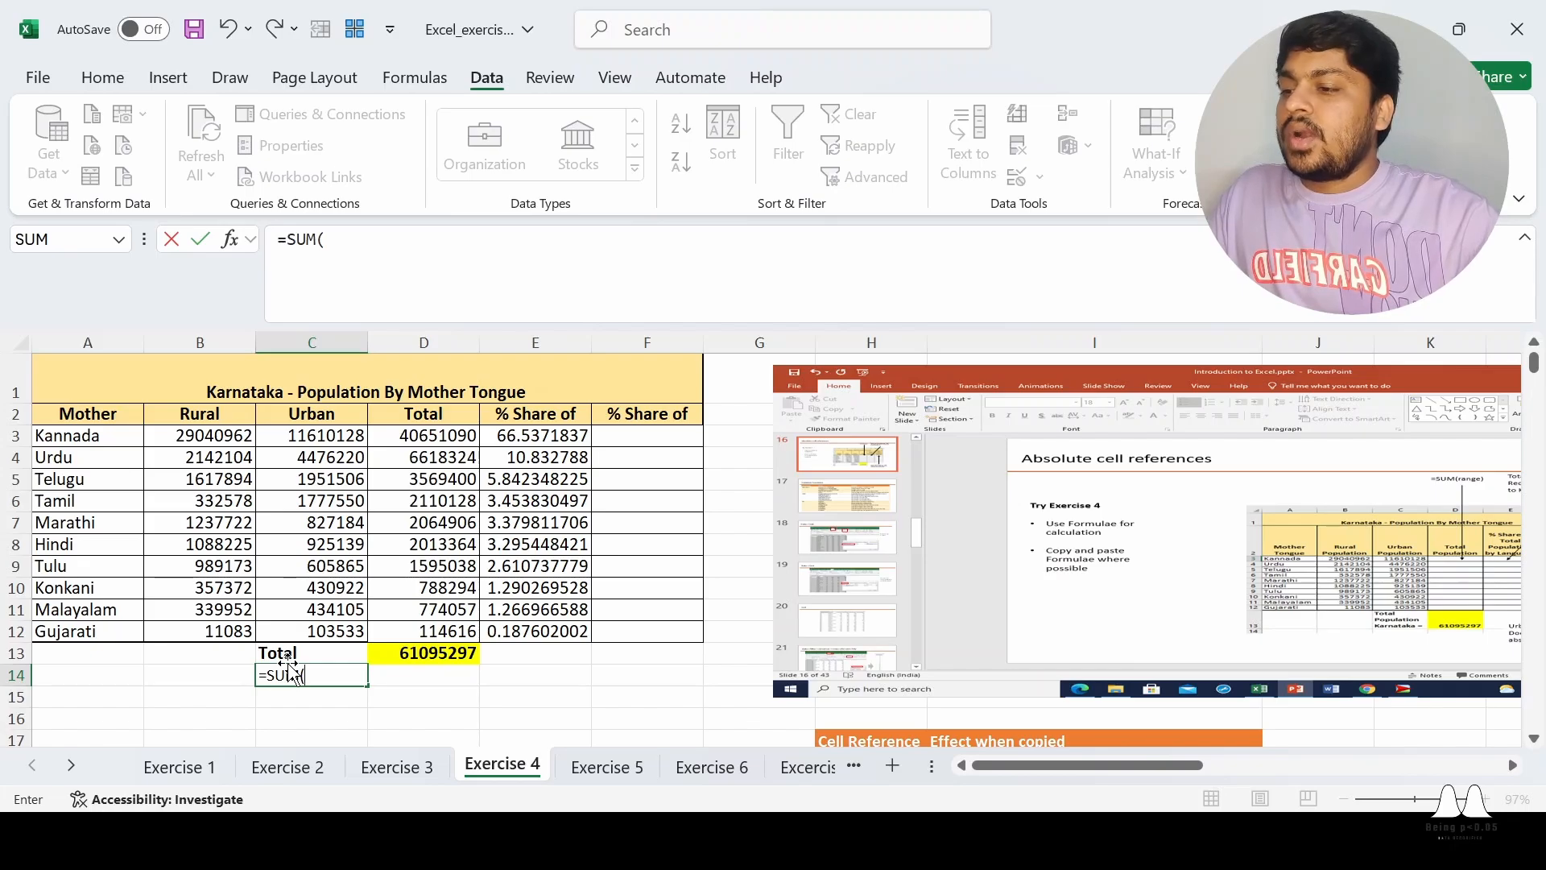
click(287, 435)
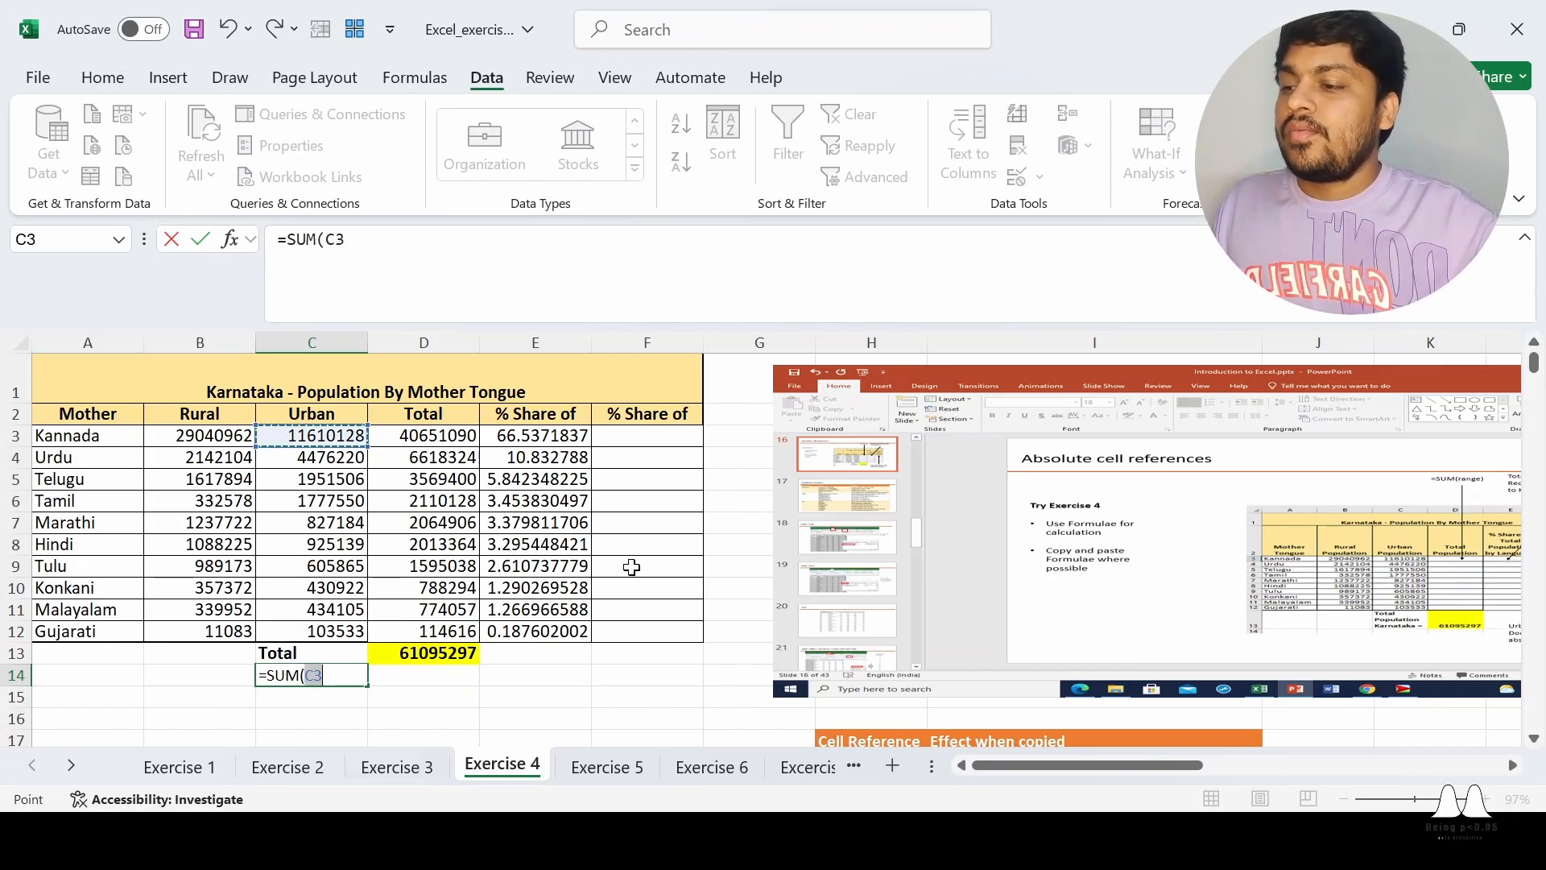
key(shift)
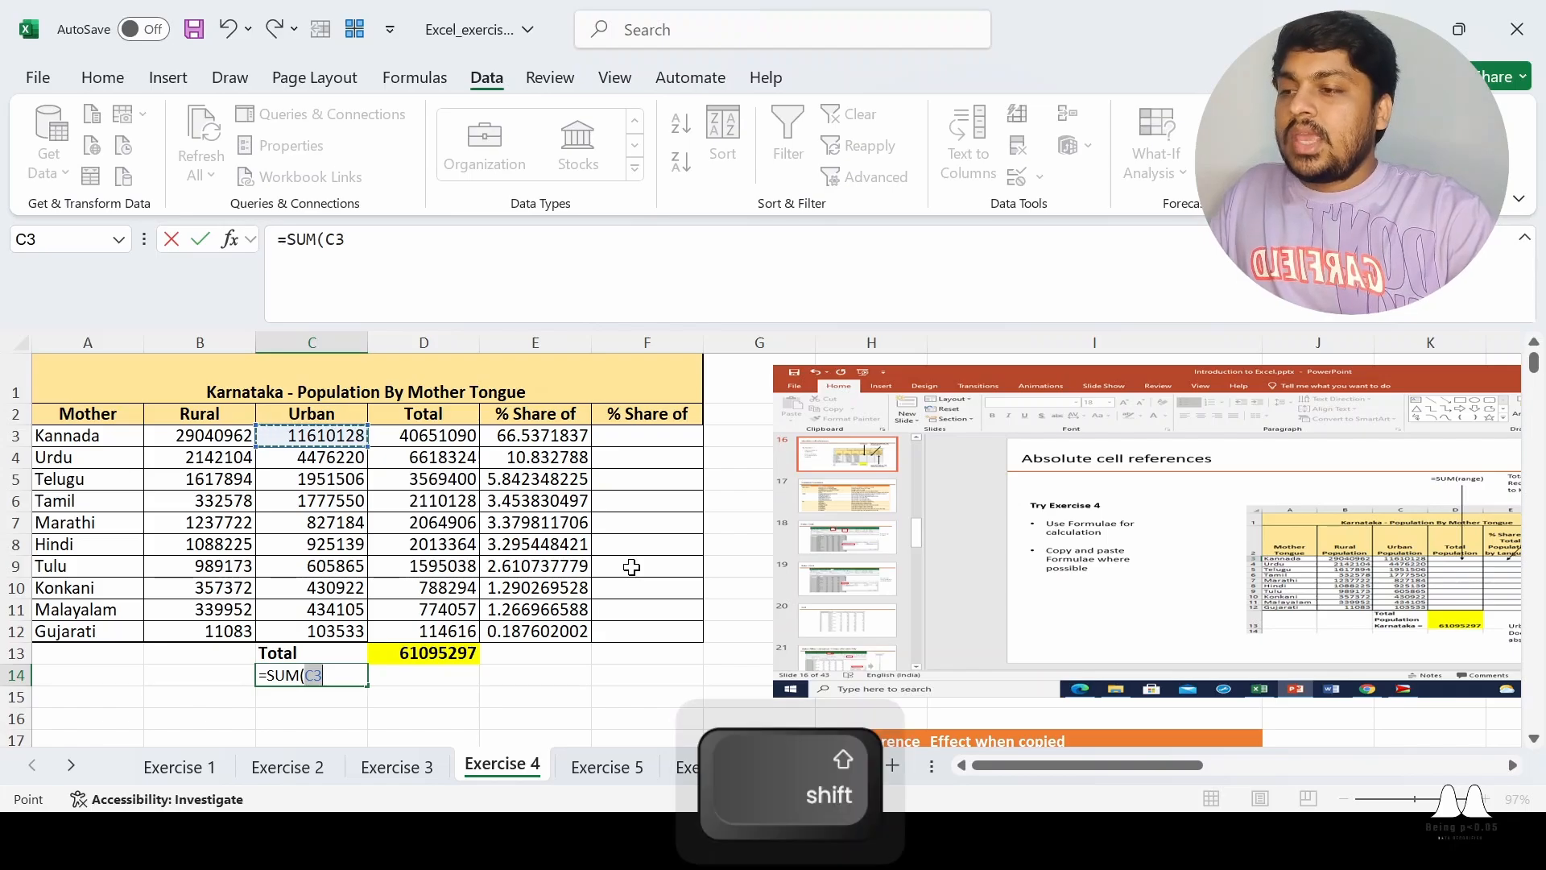
key(shift+Down)
key(shift+Down)
key(shift+Down)
key(shift+Down)
key(shift+Down)
key(shift+Down)
key(shift+Down)
key(shift+Down)
key(shift+Down)
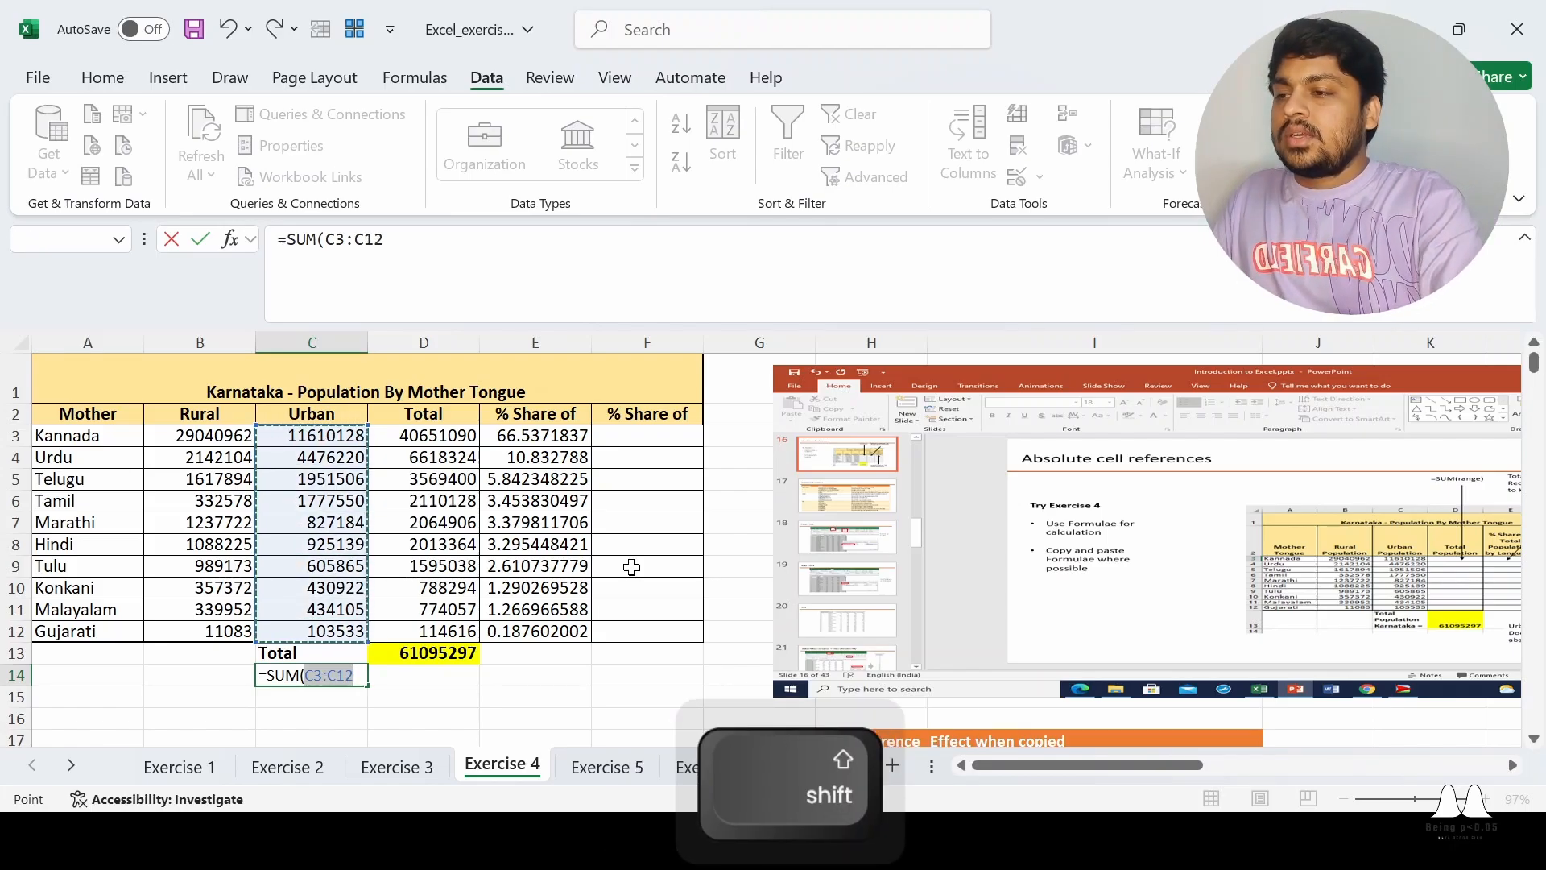
text())
key(Return)
key(Up)
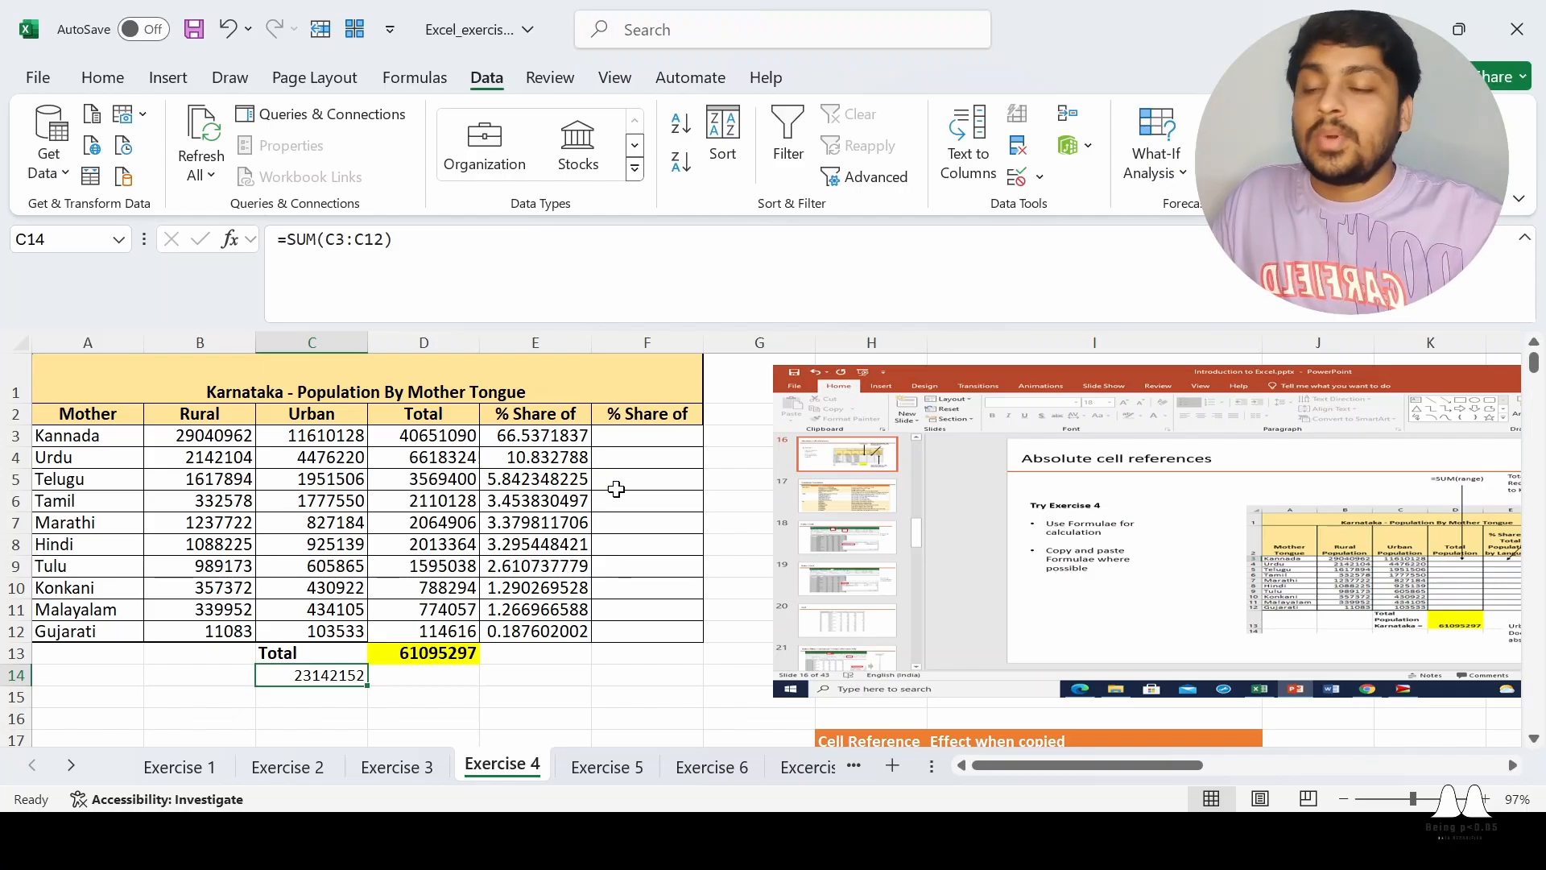
- Start the urban share formula in F3 as =(C3/C14, dividing Kannada's urban population by the urban total
click(653, 415)
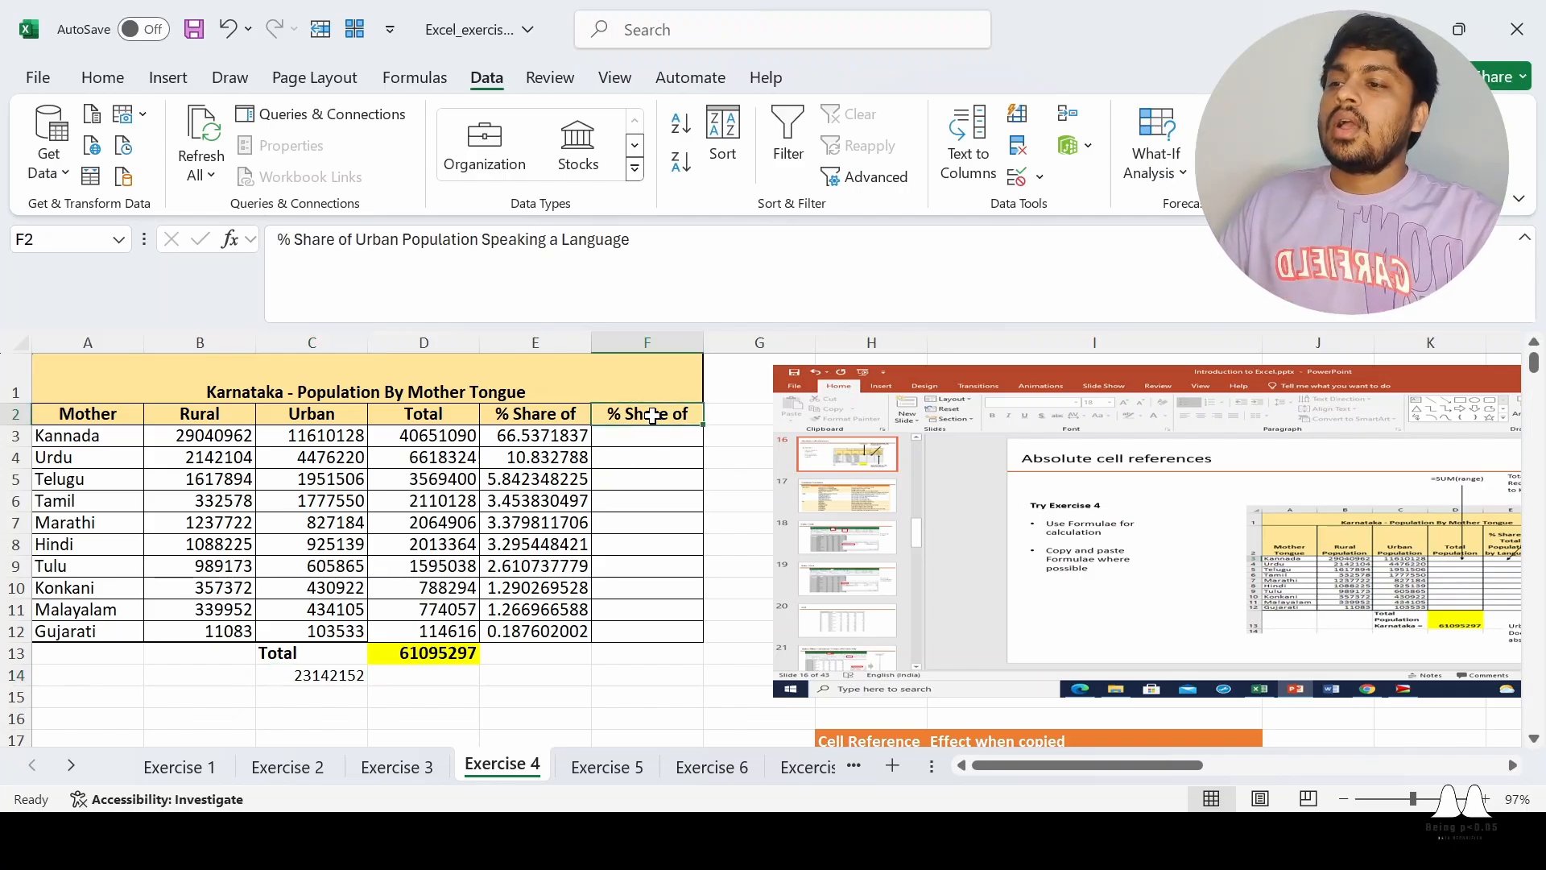
click(625, 437)
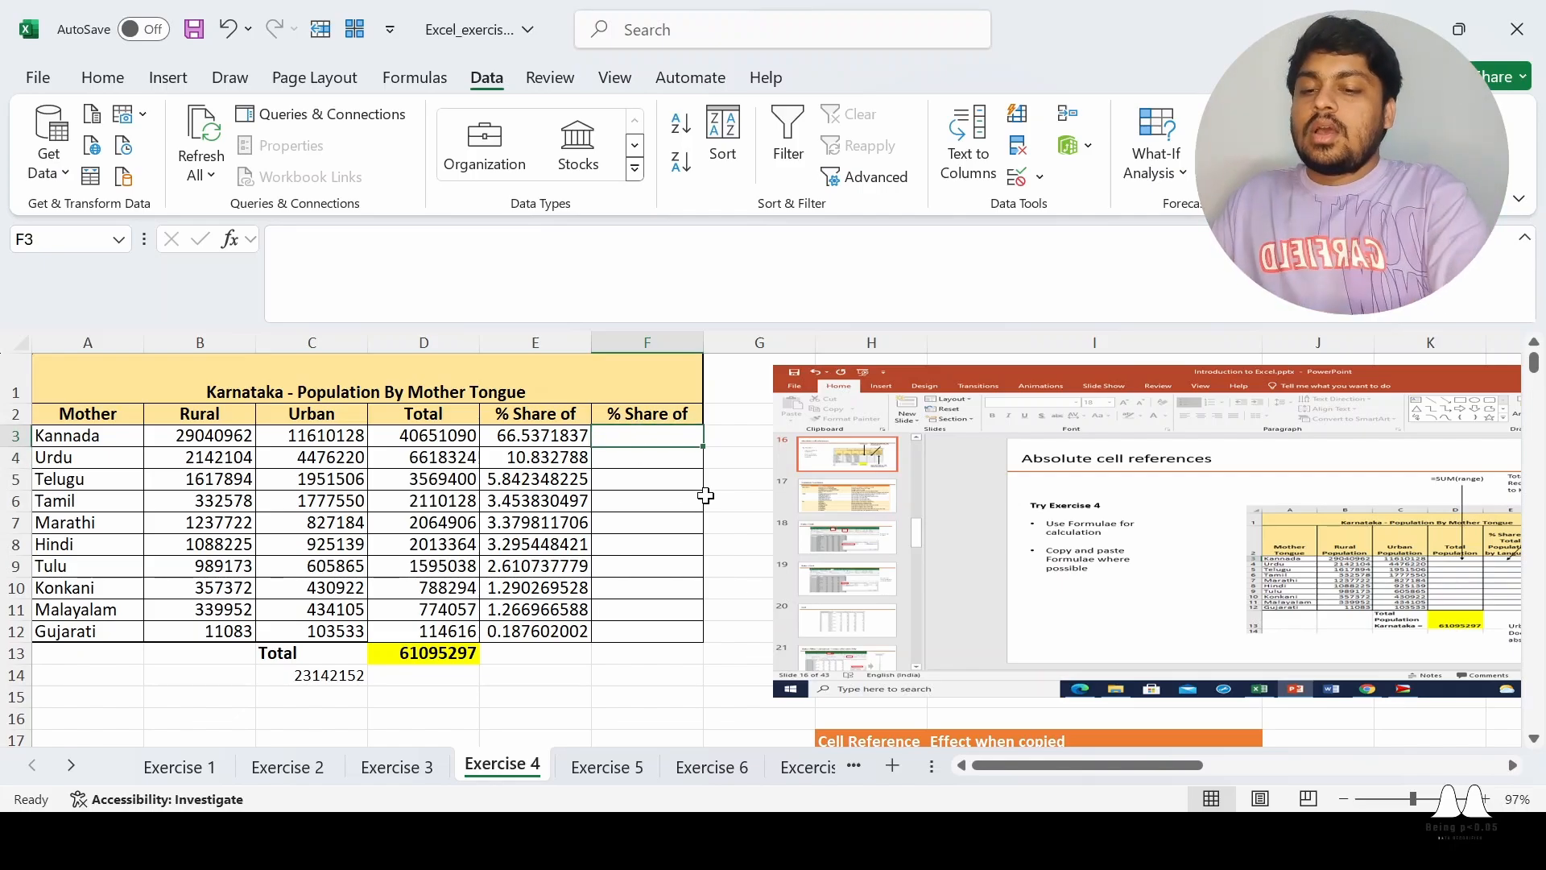
text(=)
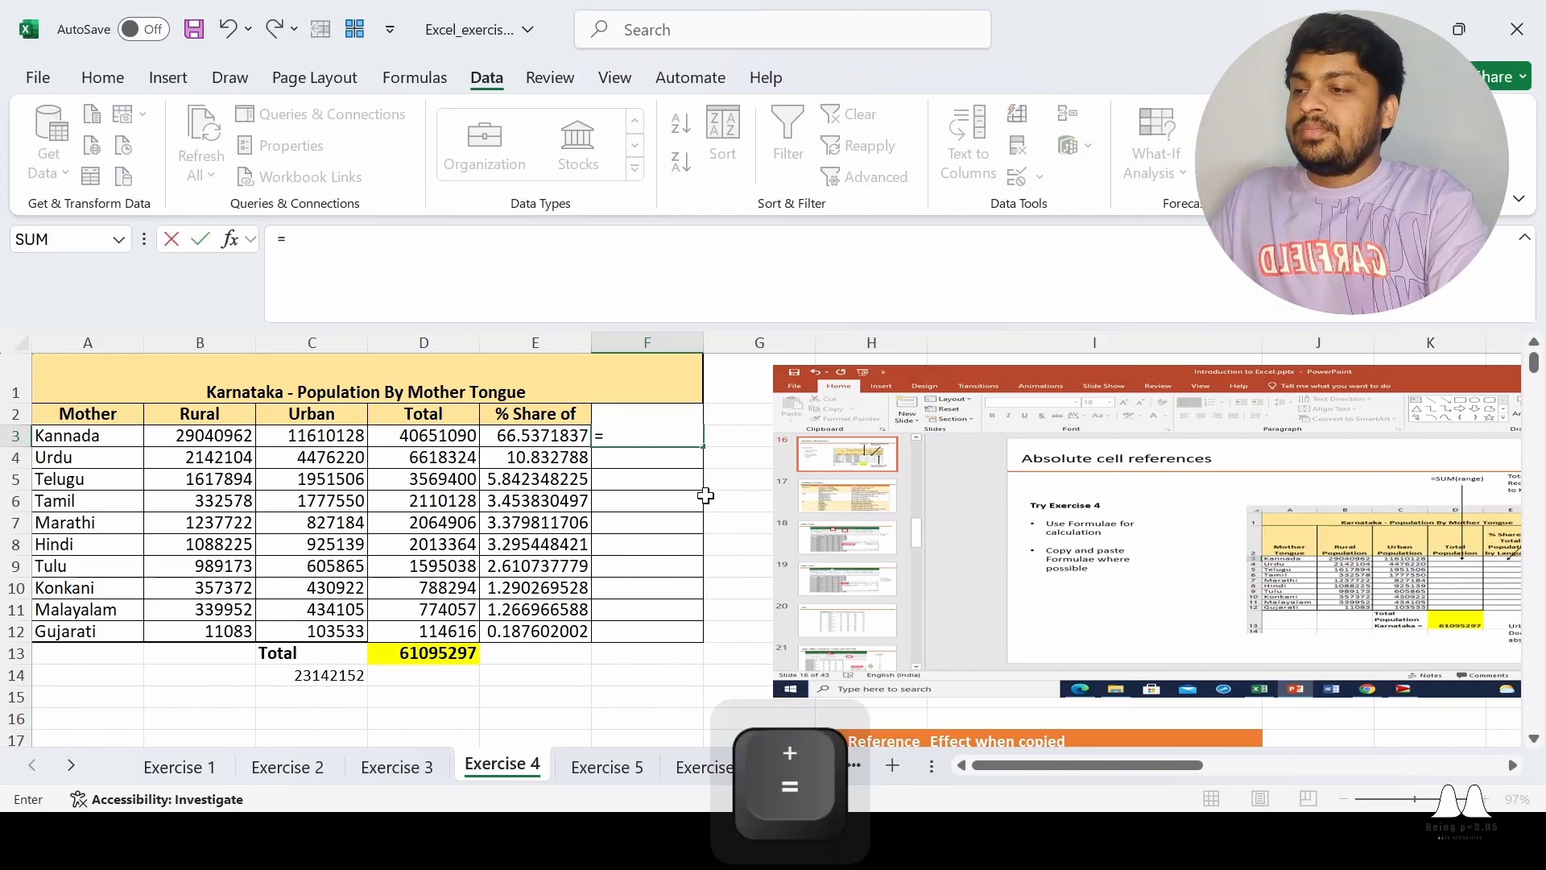
click(332, 435)
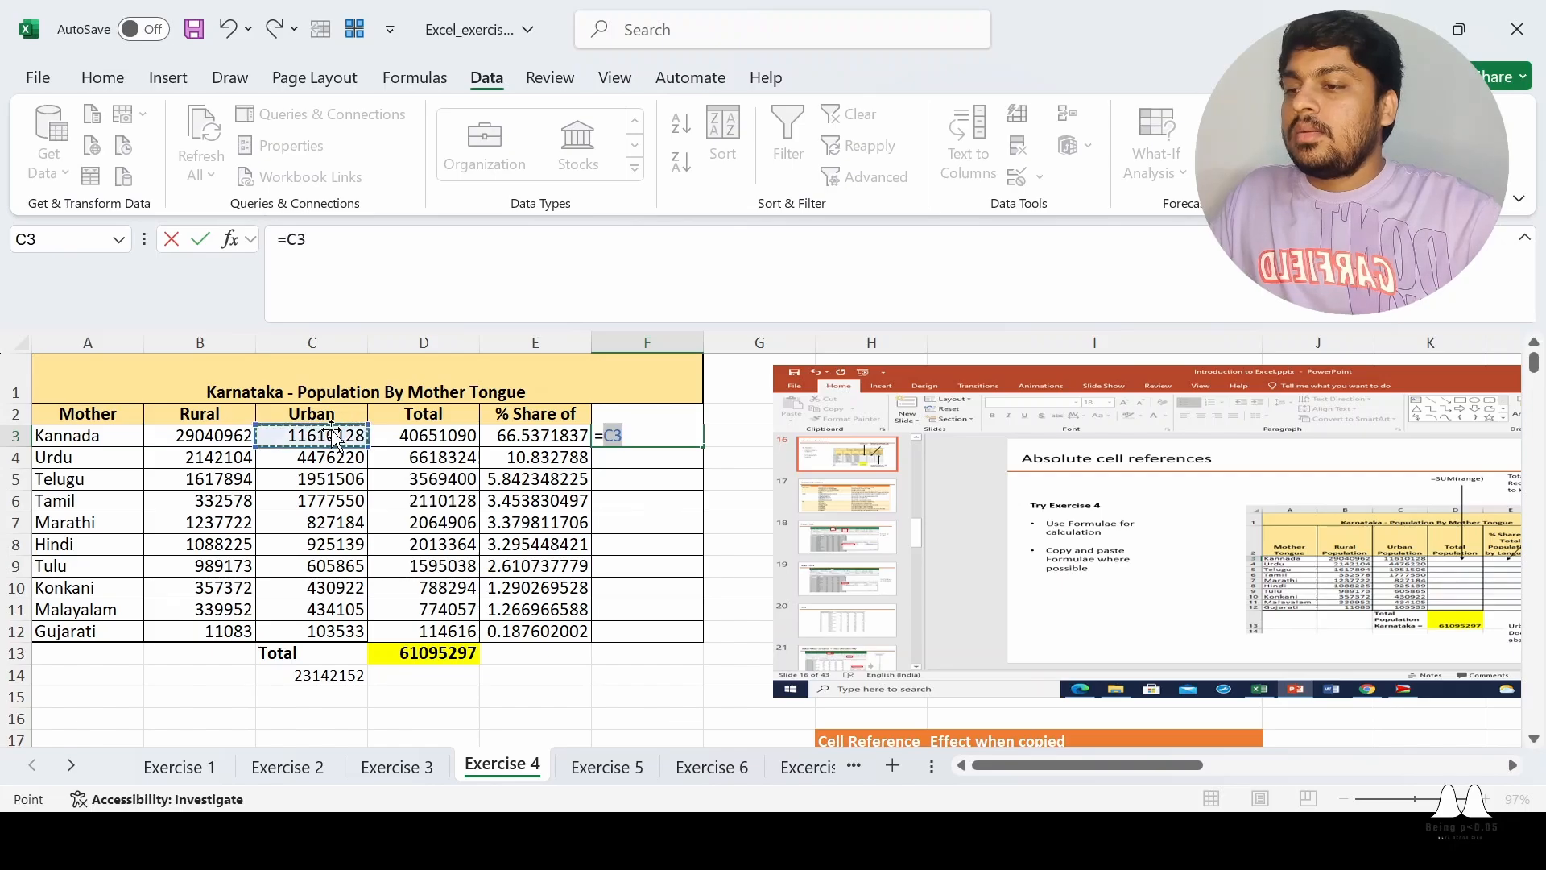
key(BackSpace)
key(BackSpace)
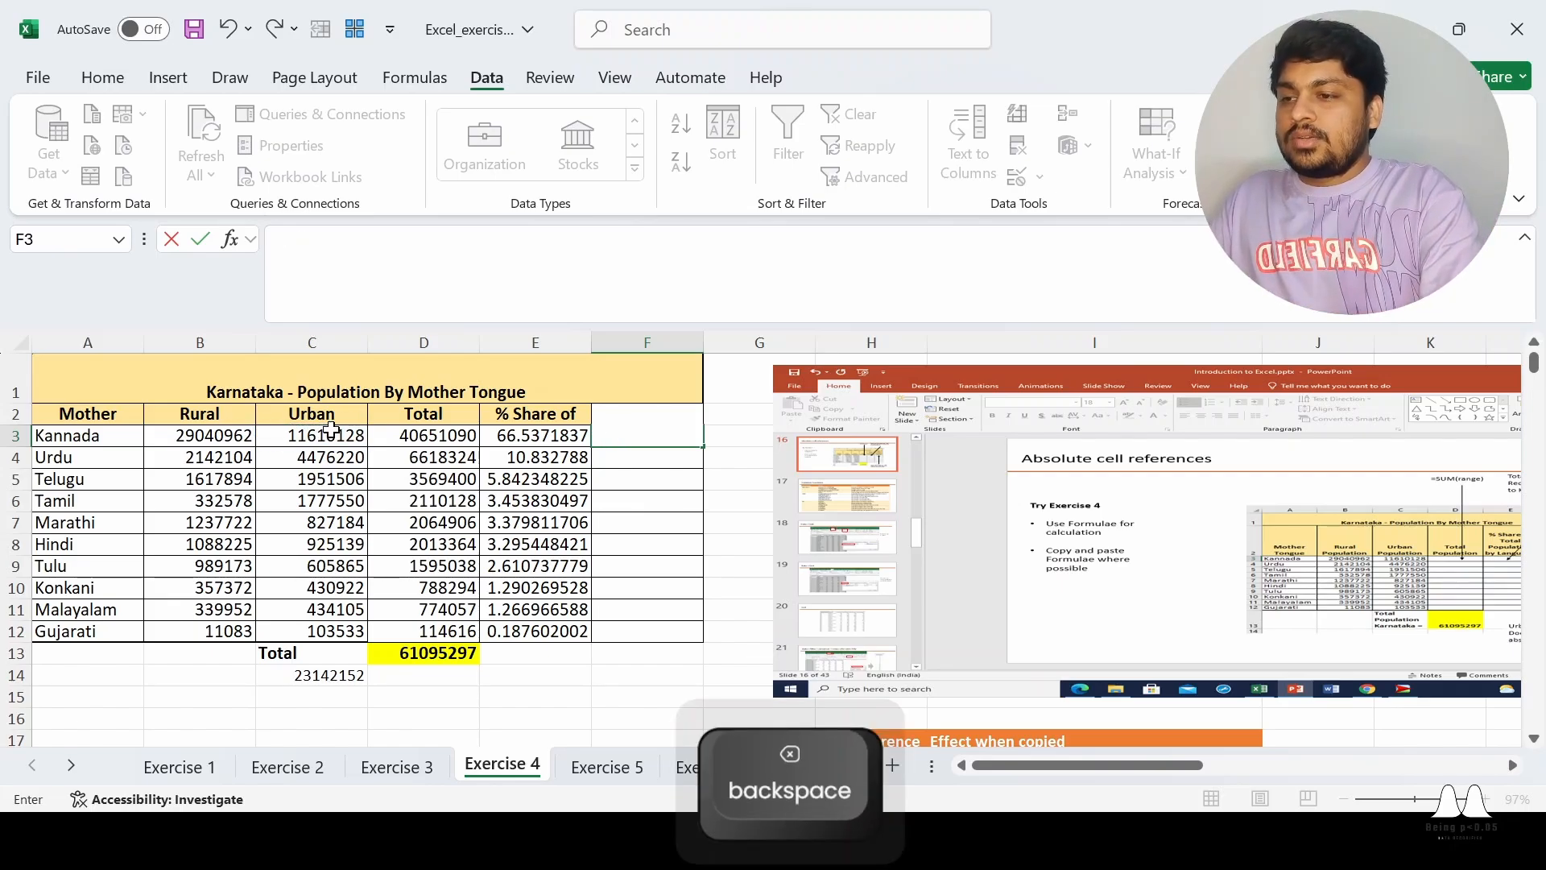
text(()
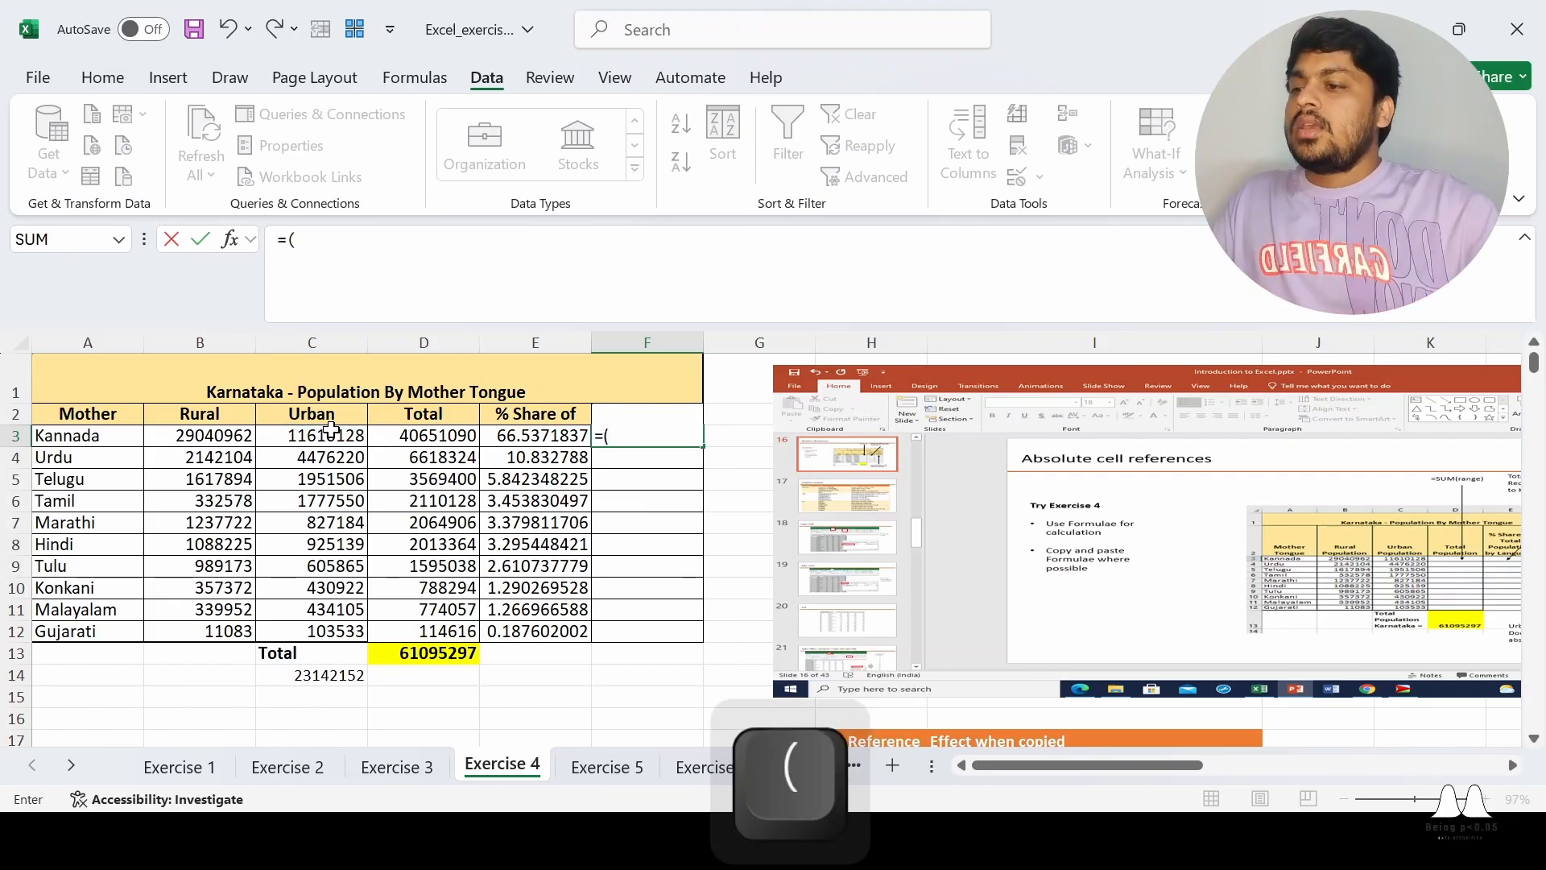
click(332, 435)
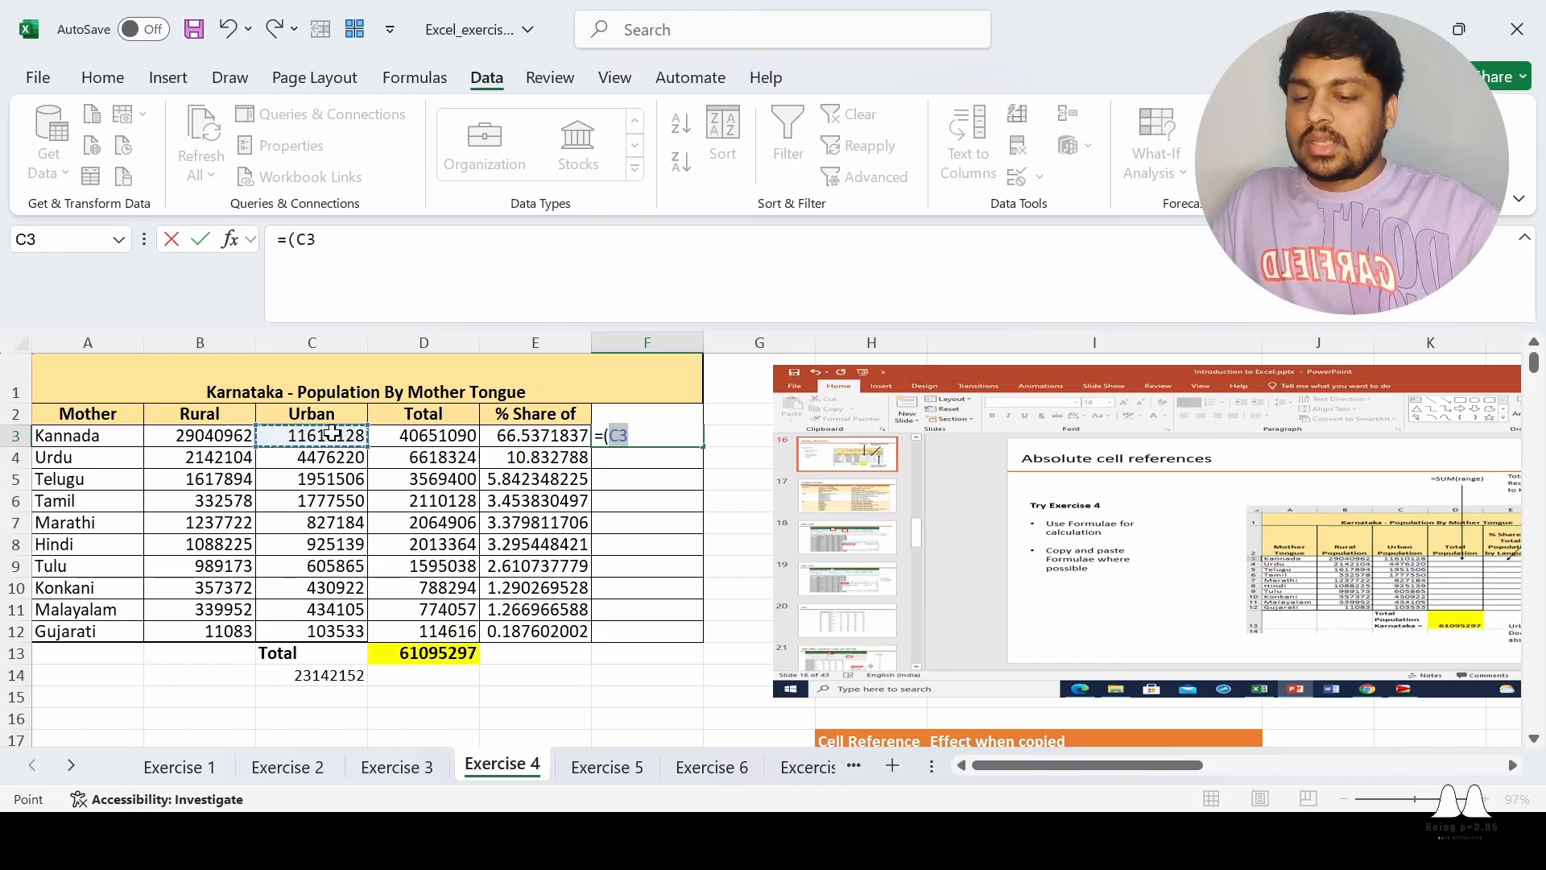
text(/)
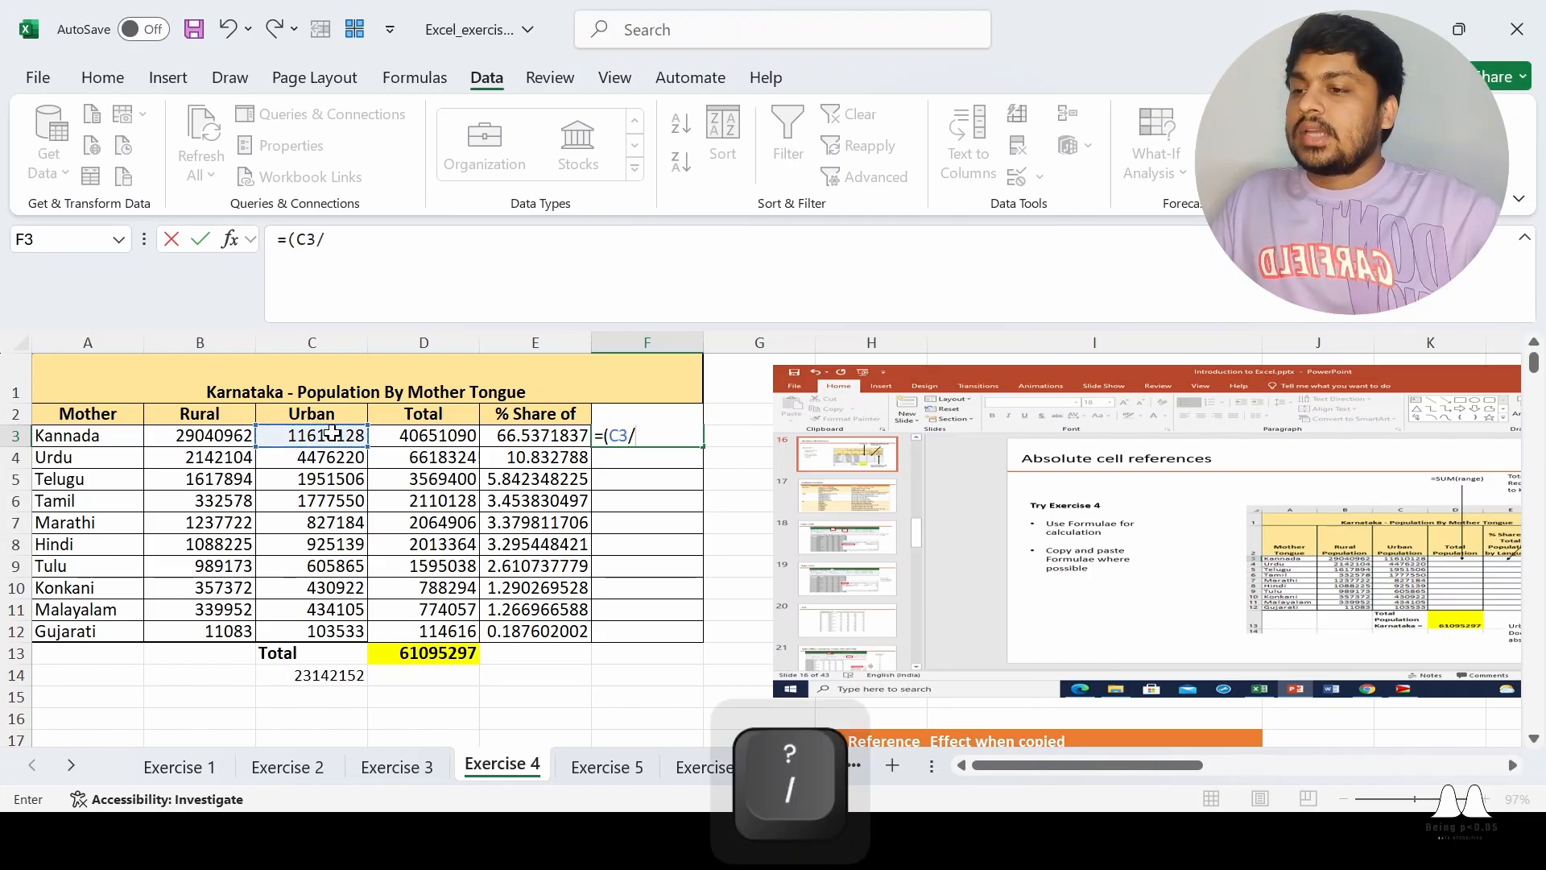
click(324, 677)
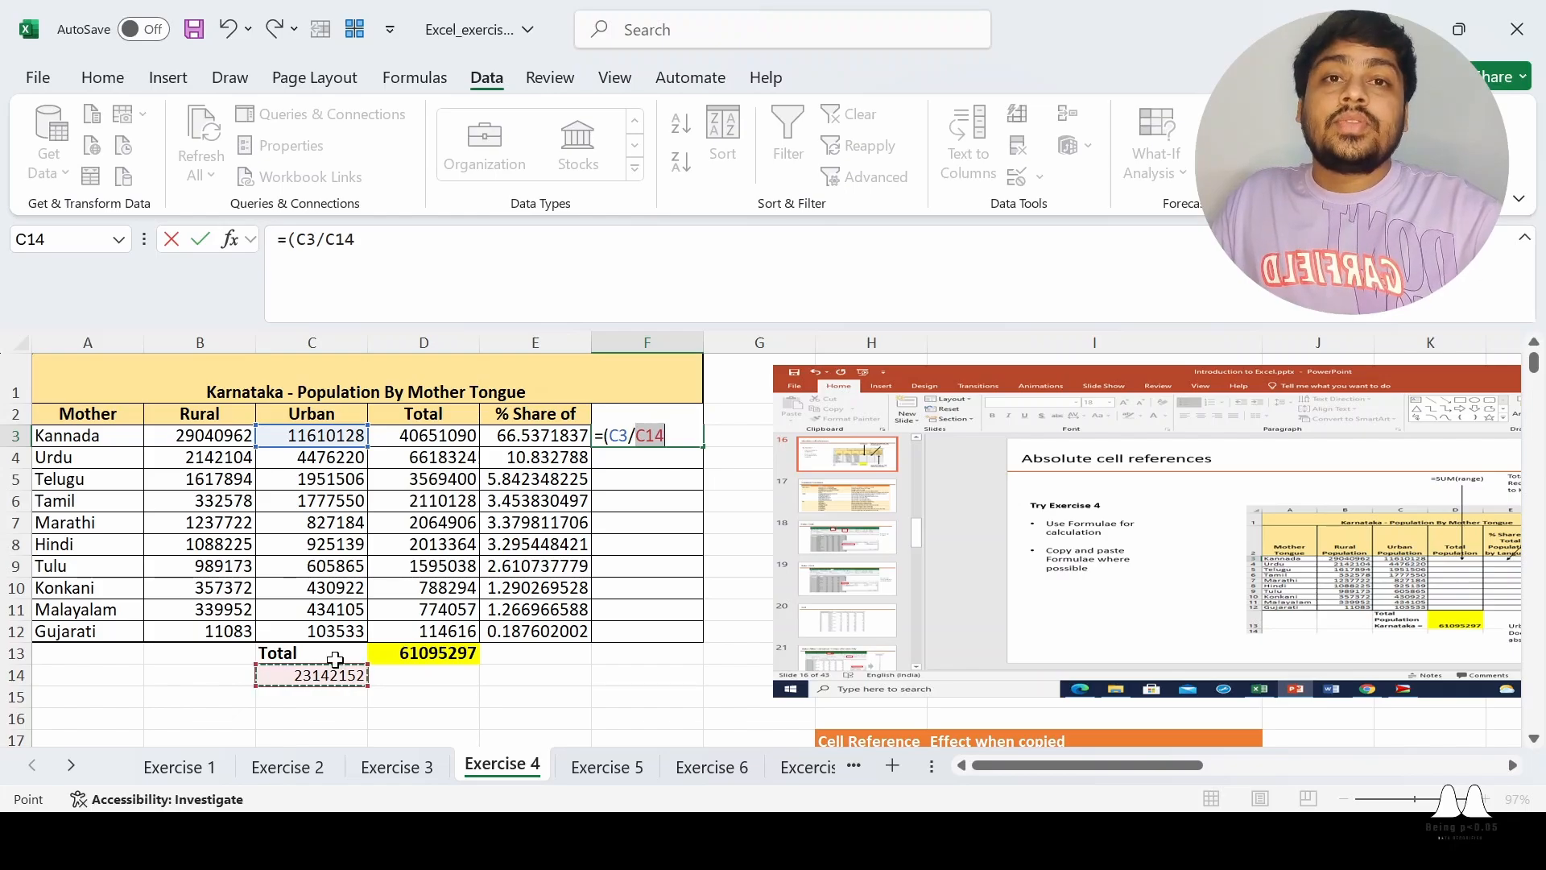
- Fix the urban total's row and complete the F3 formula as =(C3/C$14)*100
click(378, 253)
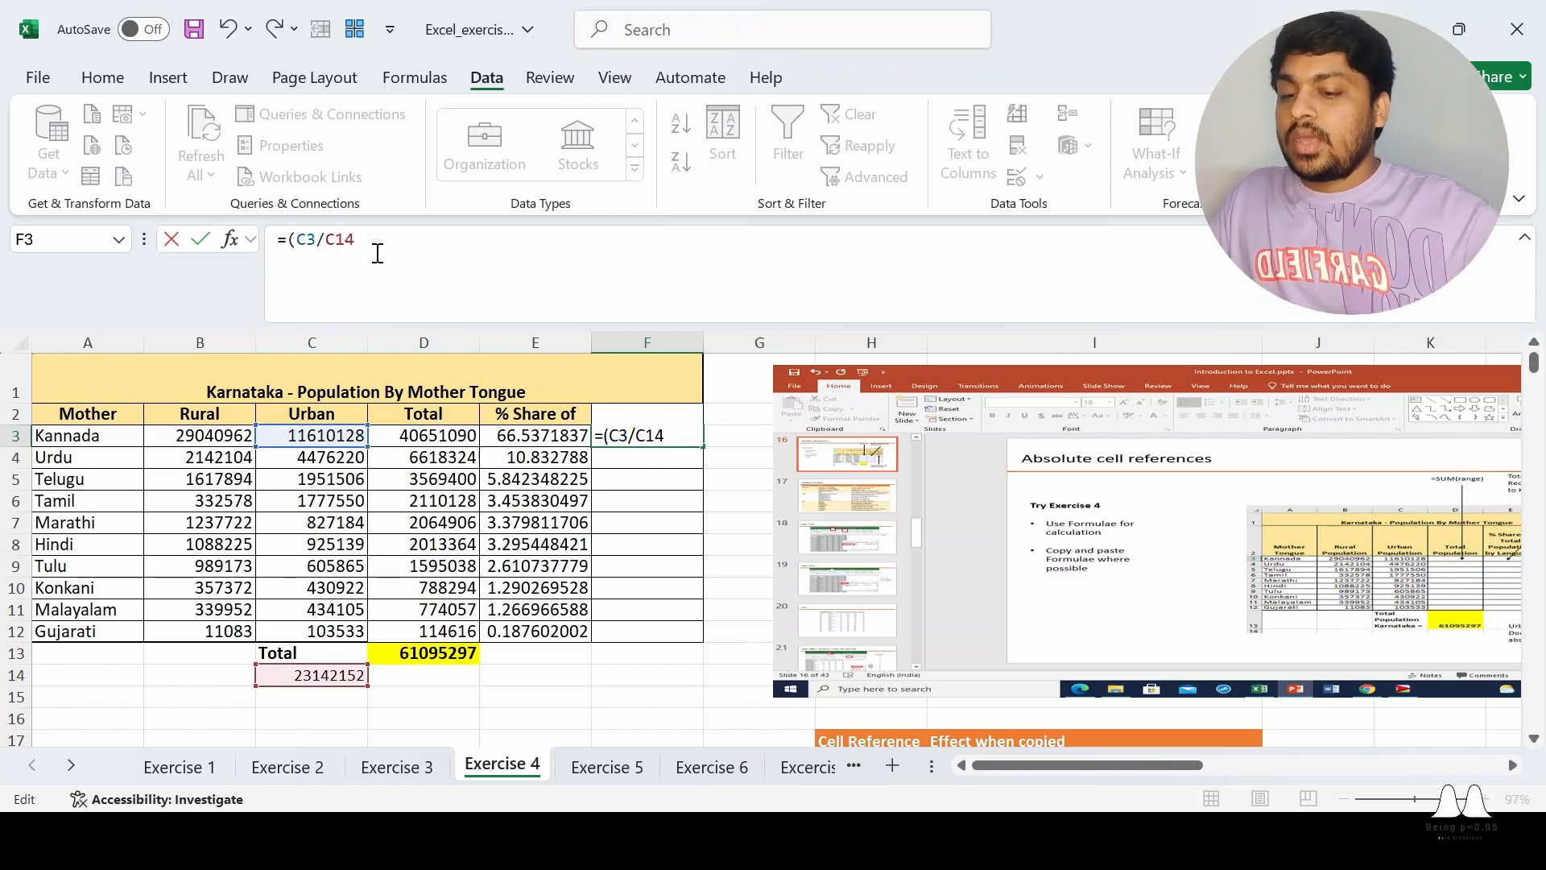
text($)
key(Right)
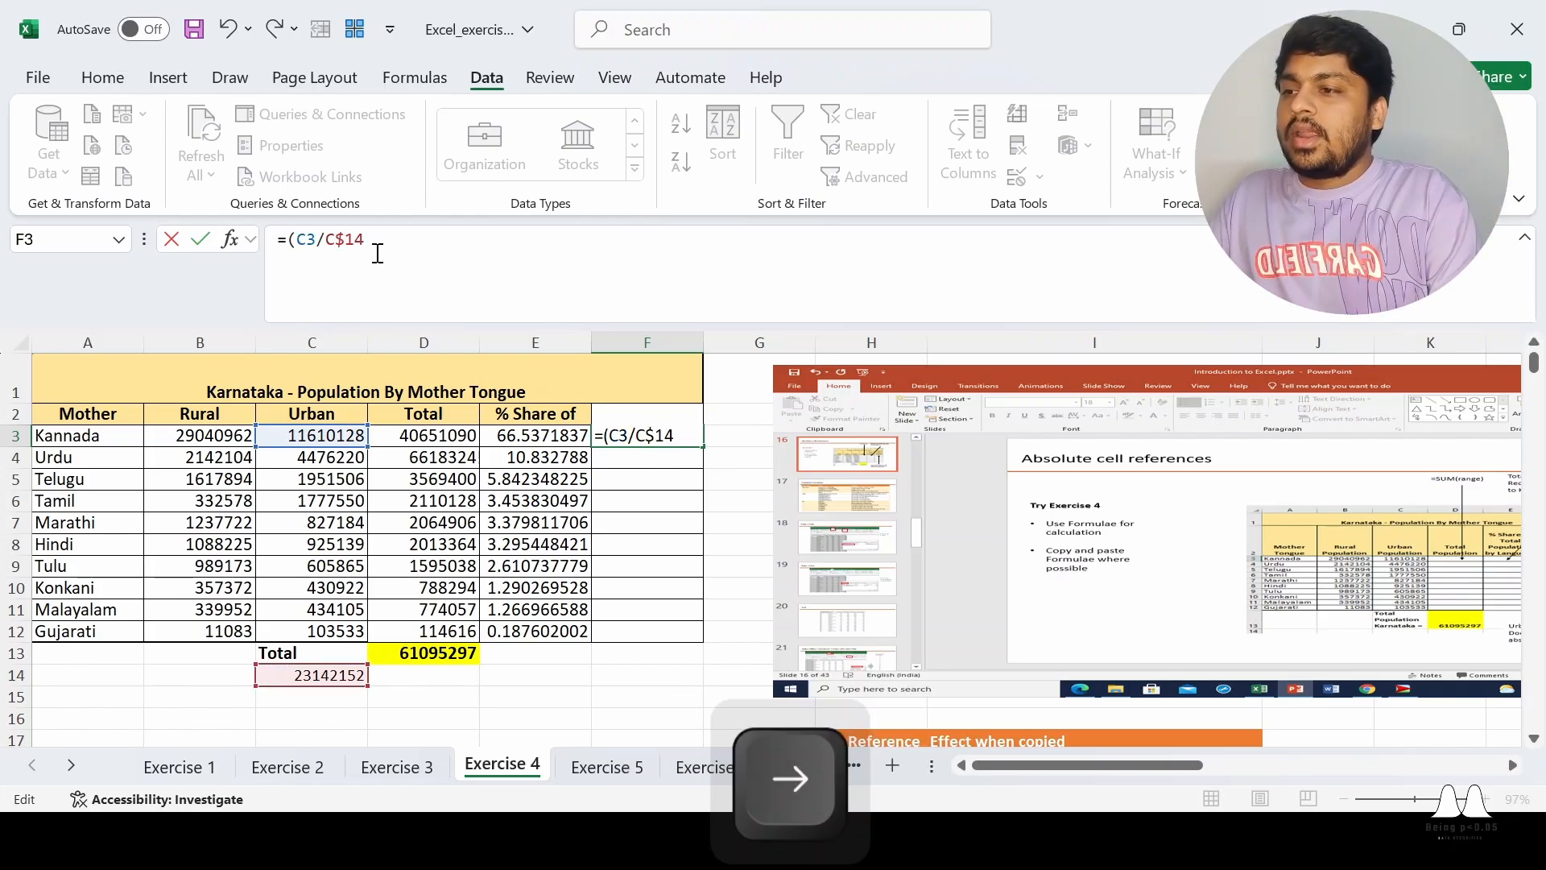
text())
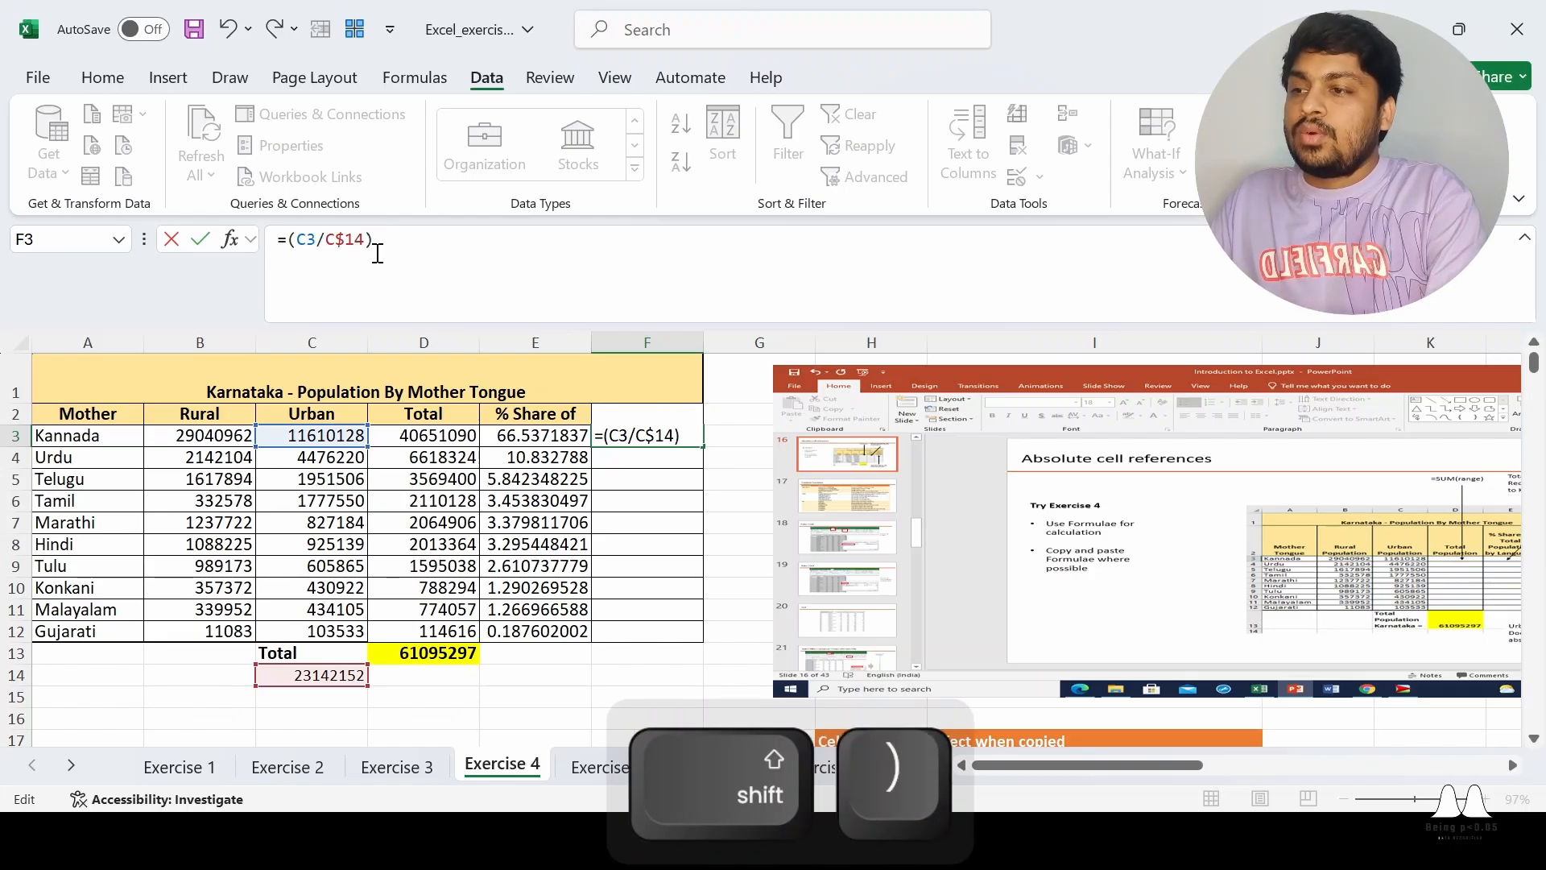
key(shift)
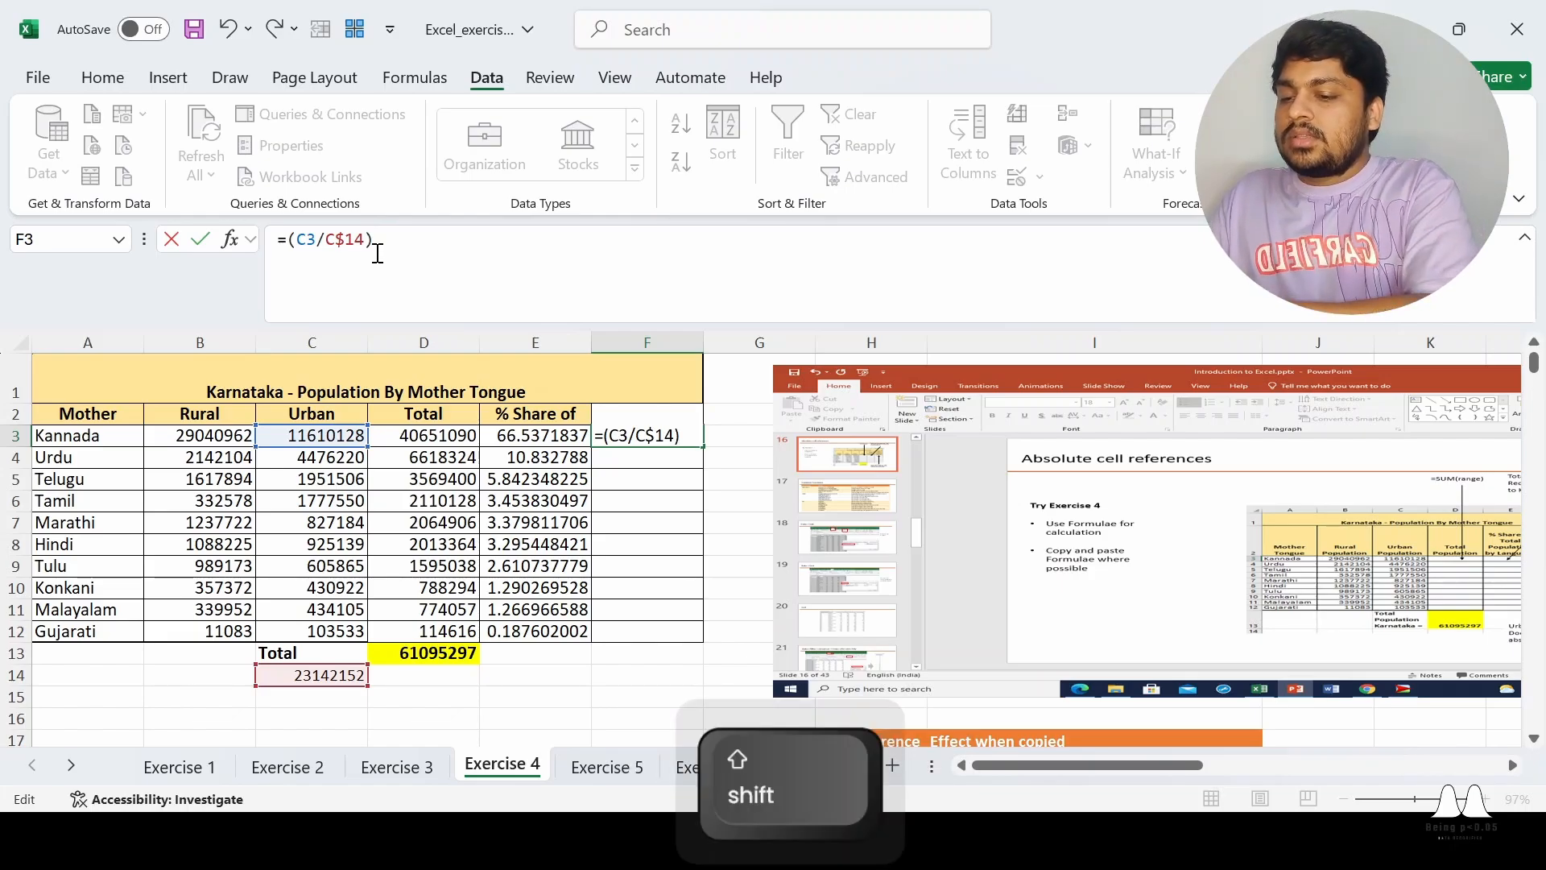
text(*100)
key(Return)
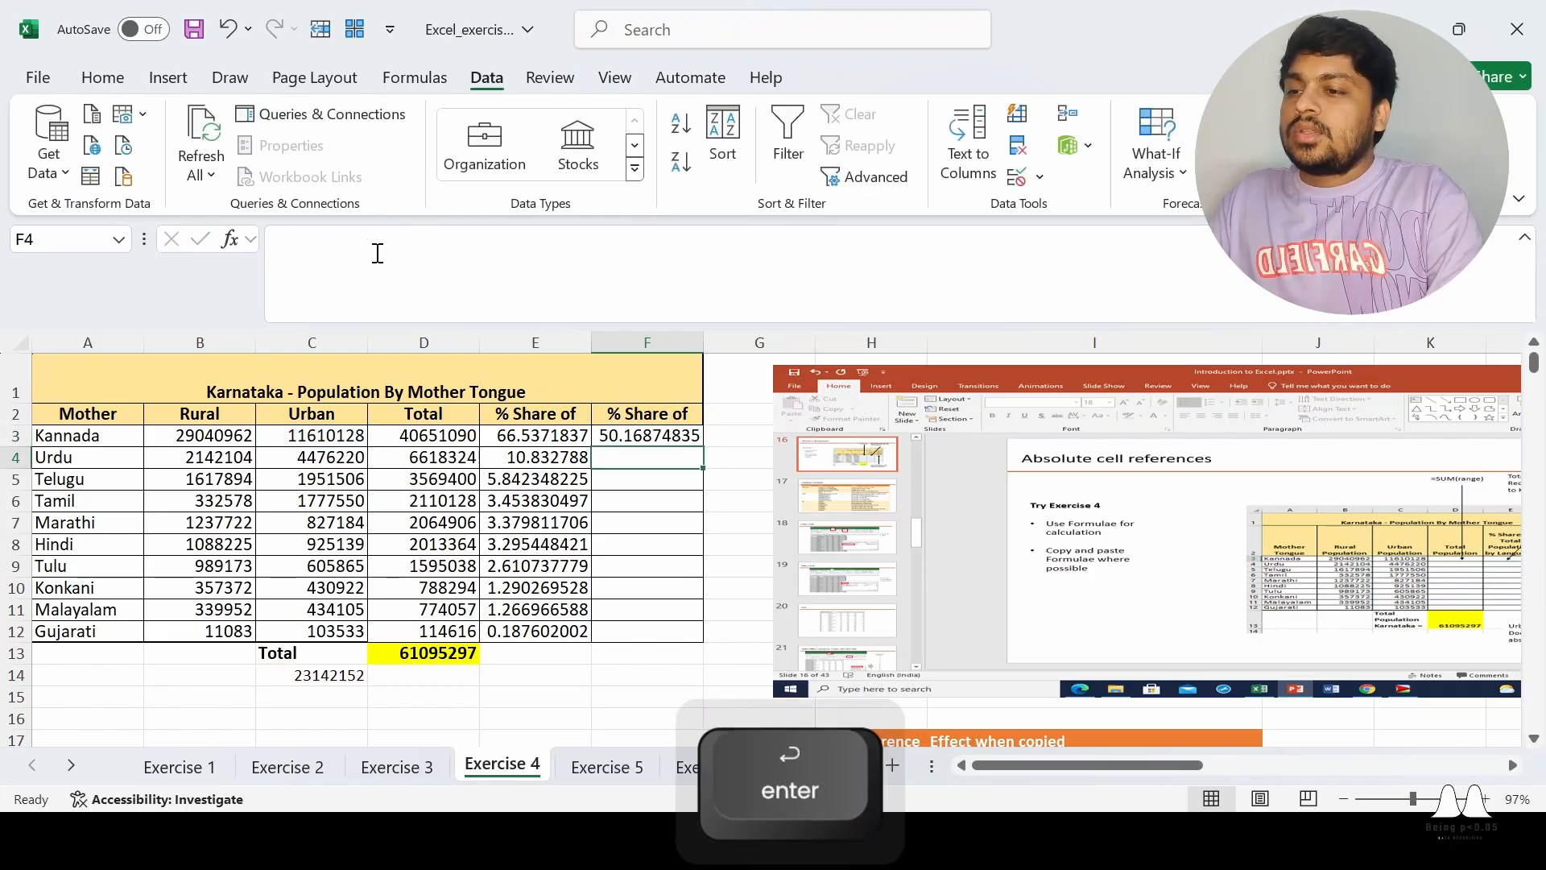
- Copy the urban share formula from F3 down through F12
key(Up)
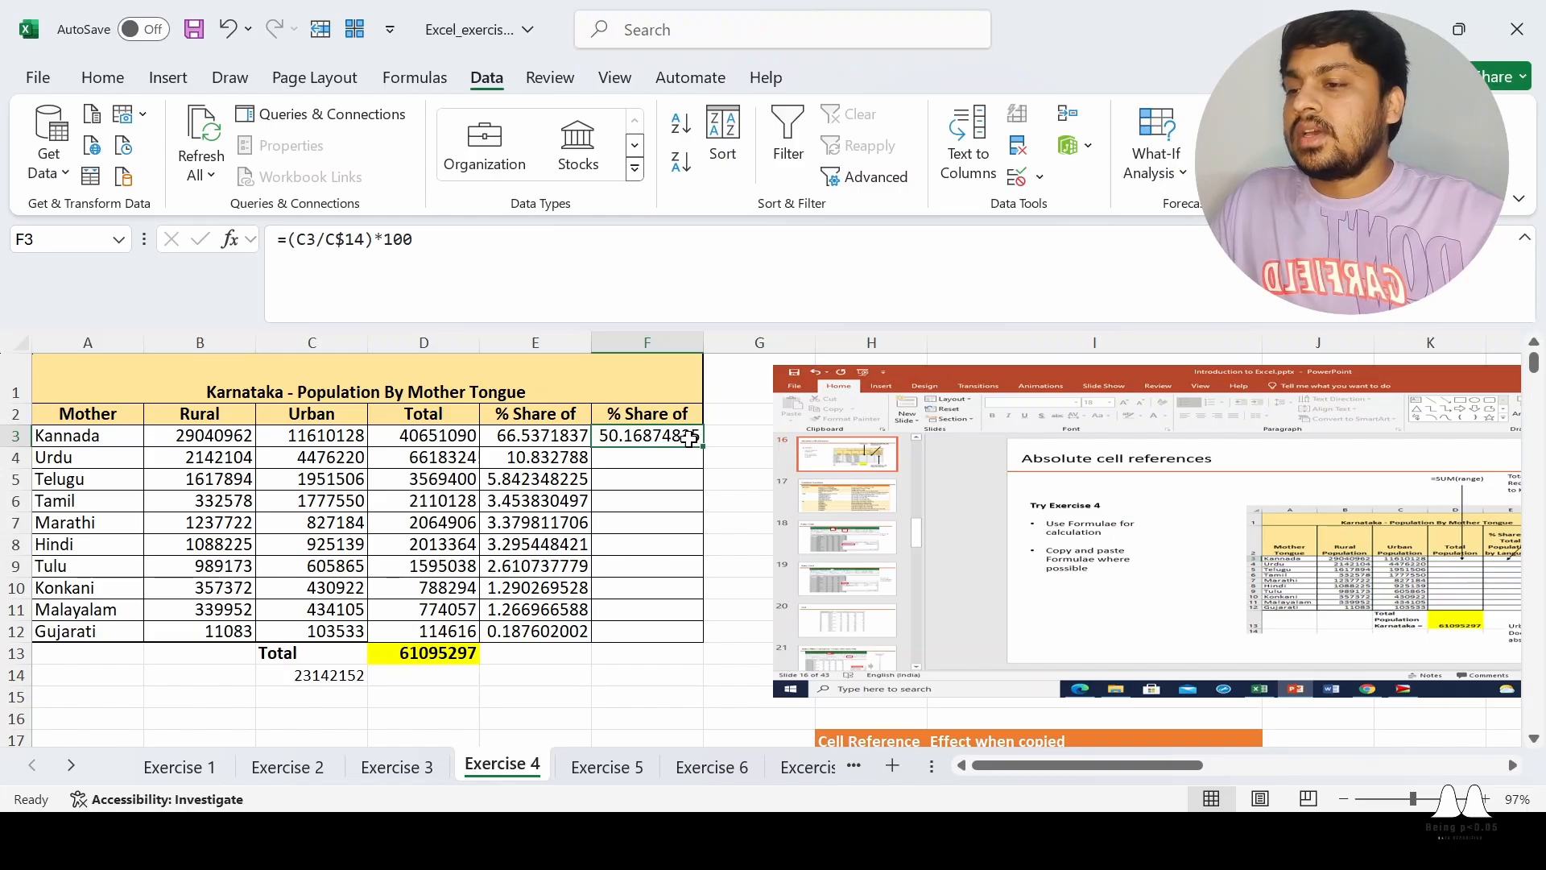
drag(703, 446, 691, 641)
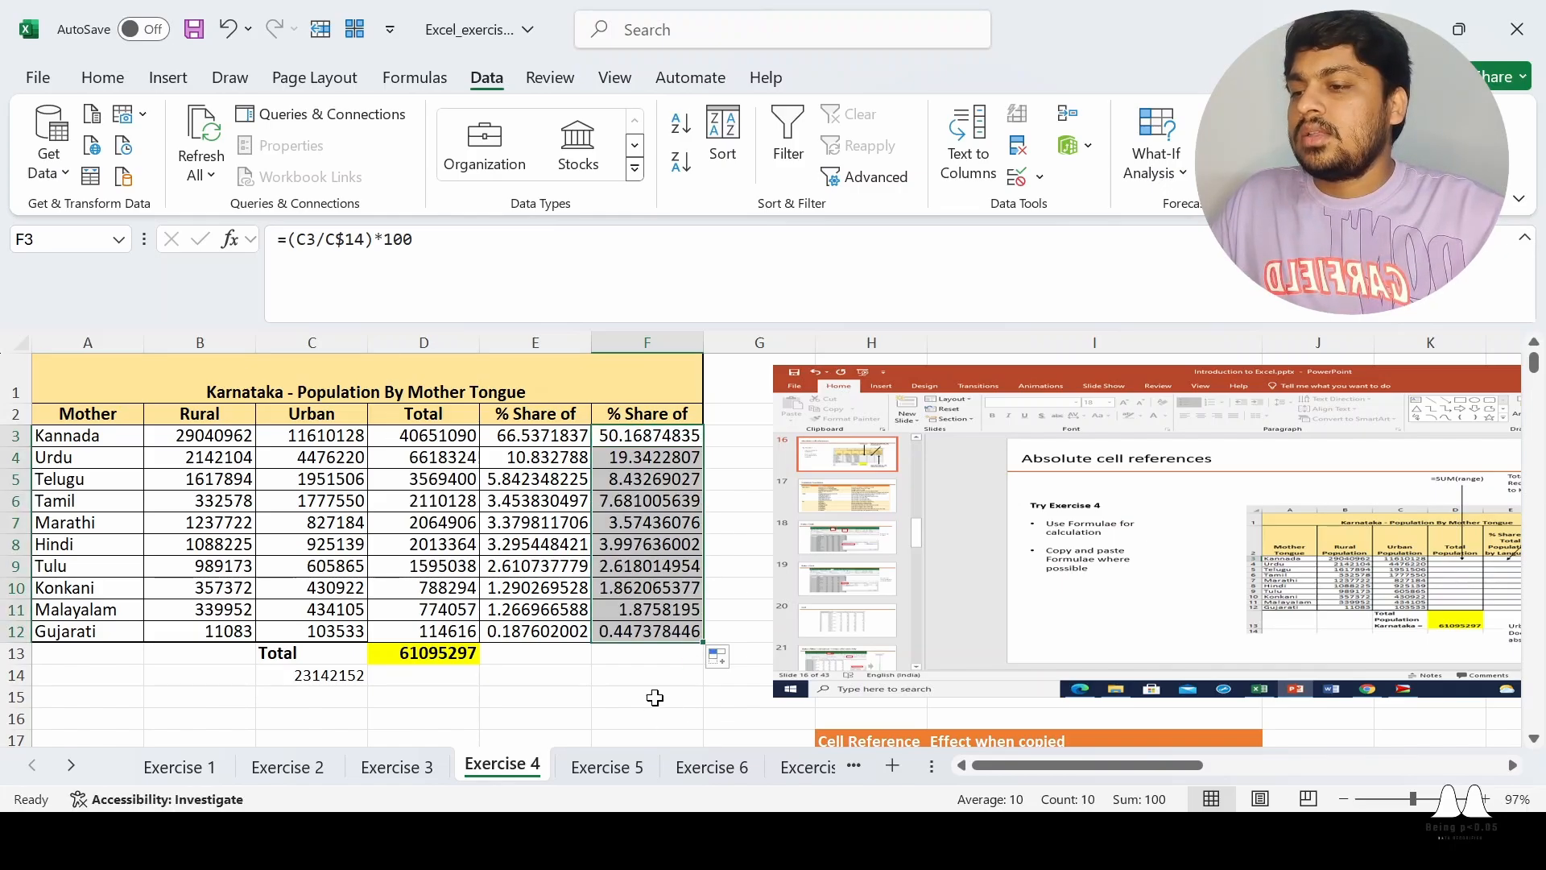
click(675, 703)
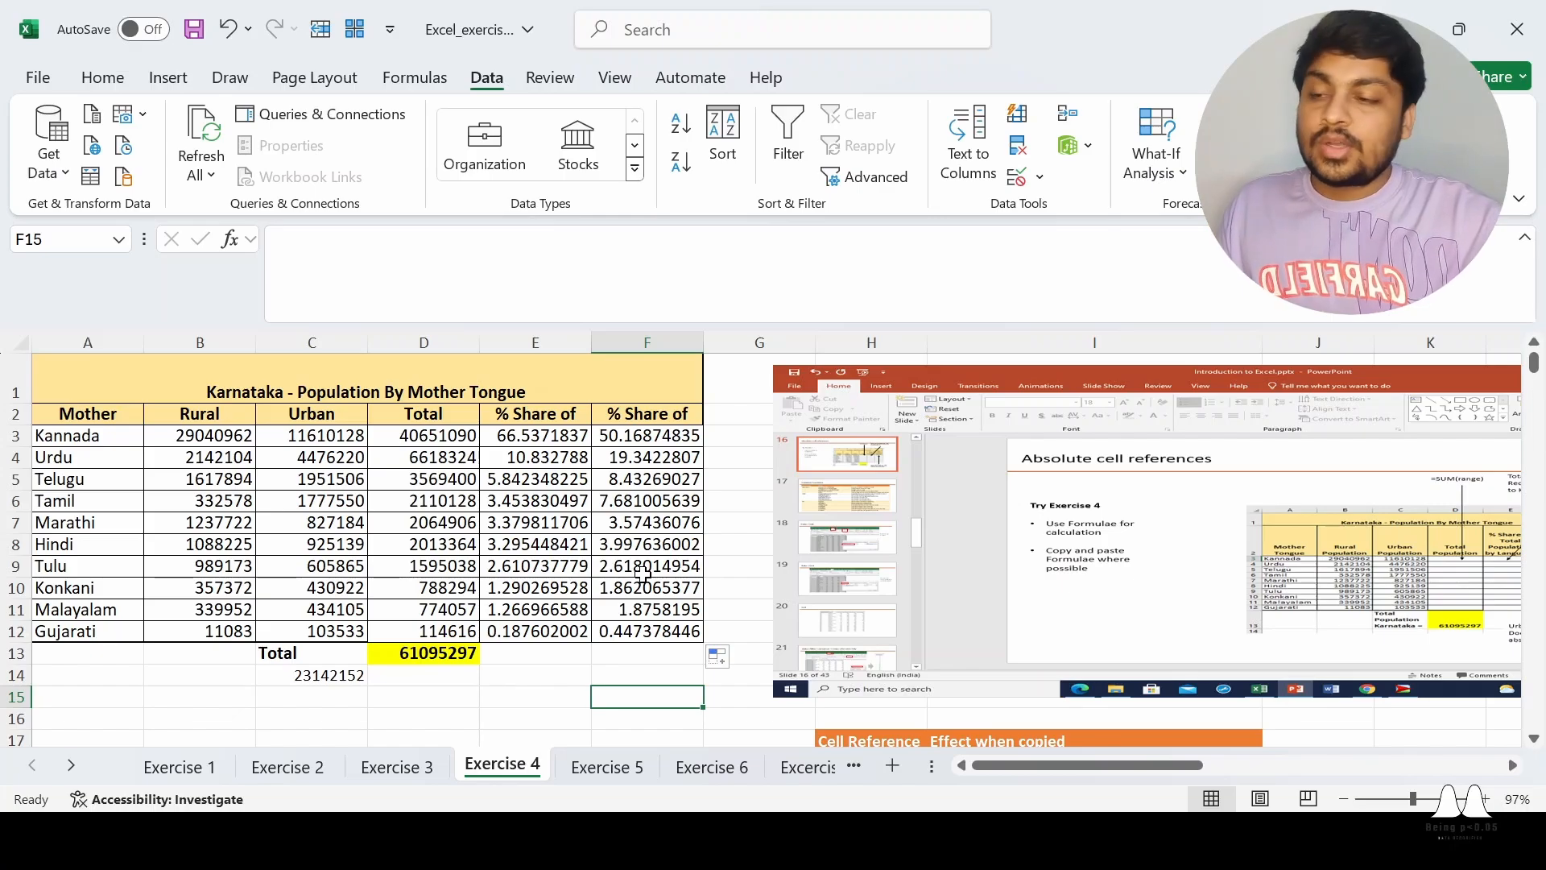
- Try fixing the column as well in F3's denominator as $C$14, and restore the reference to C$14
click(638, 433)
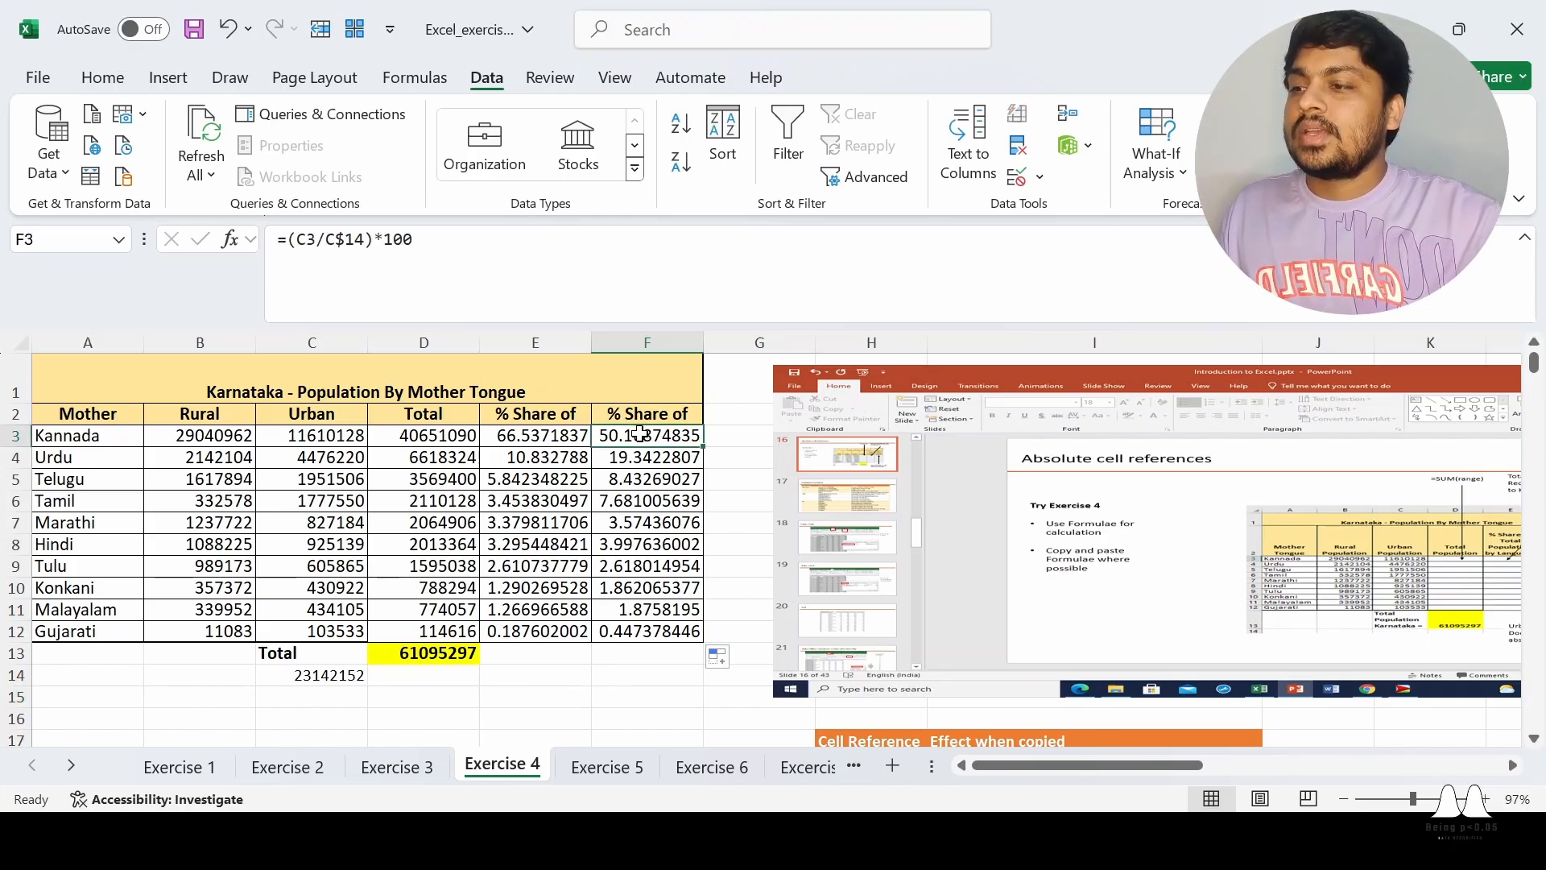
click(324, 239)
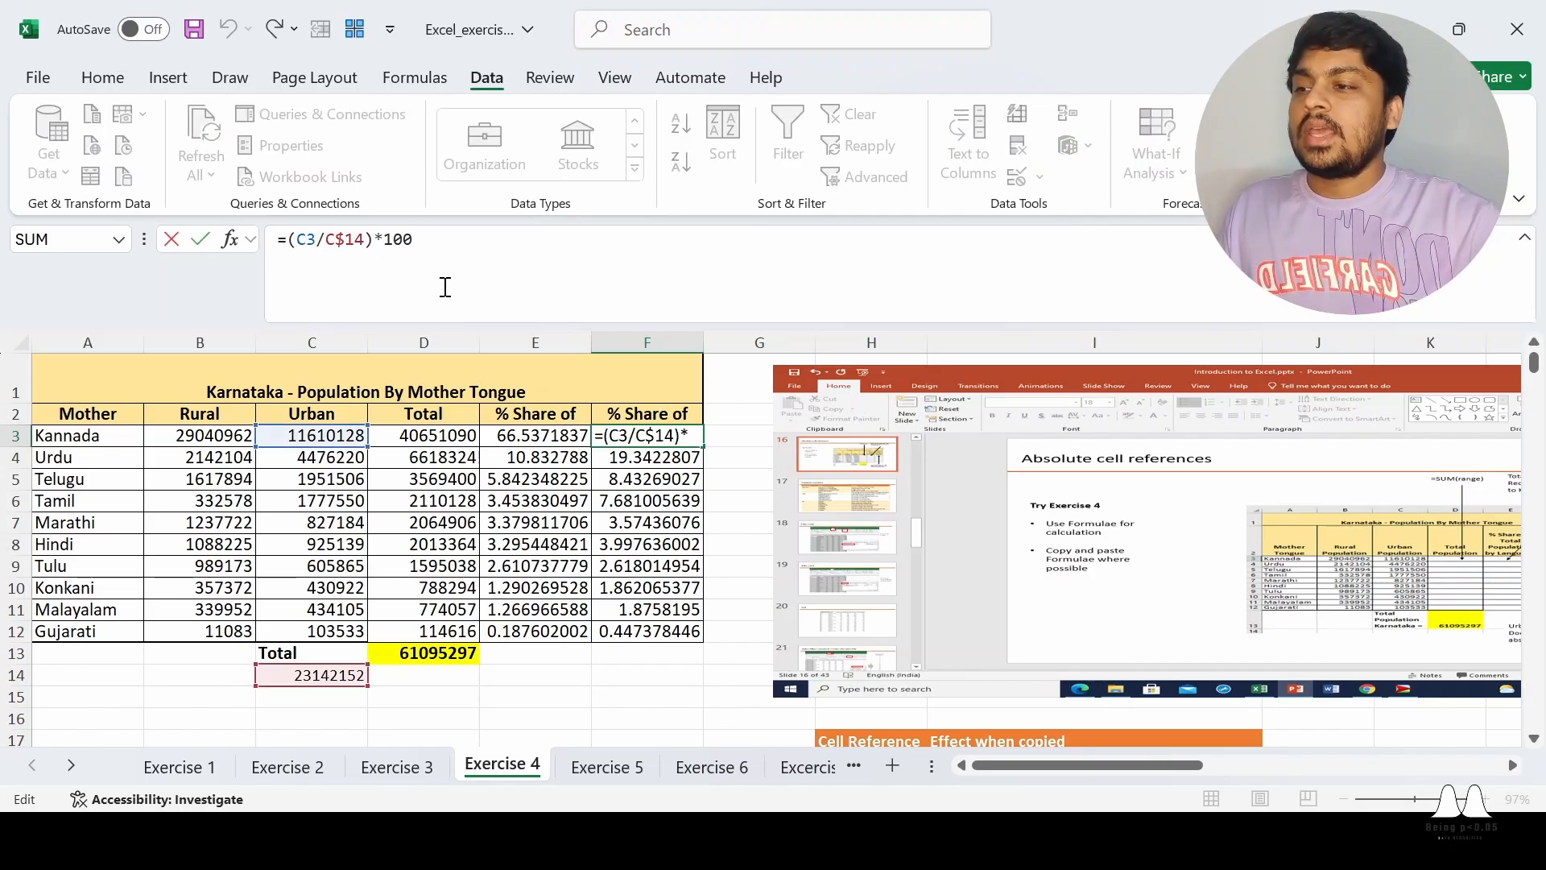
text($)
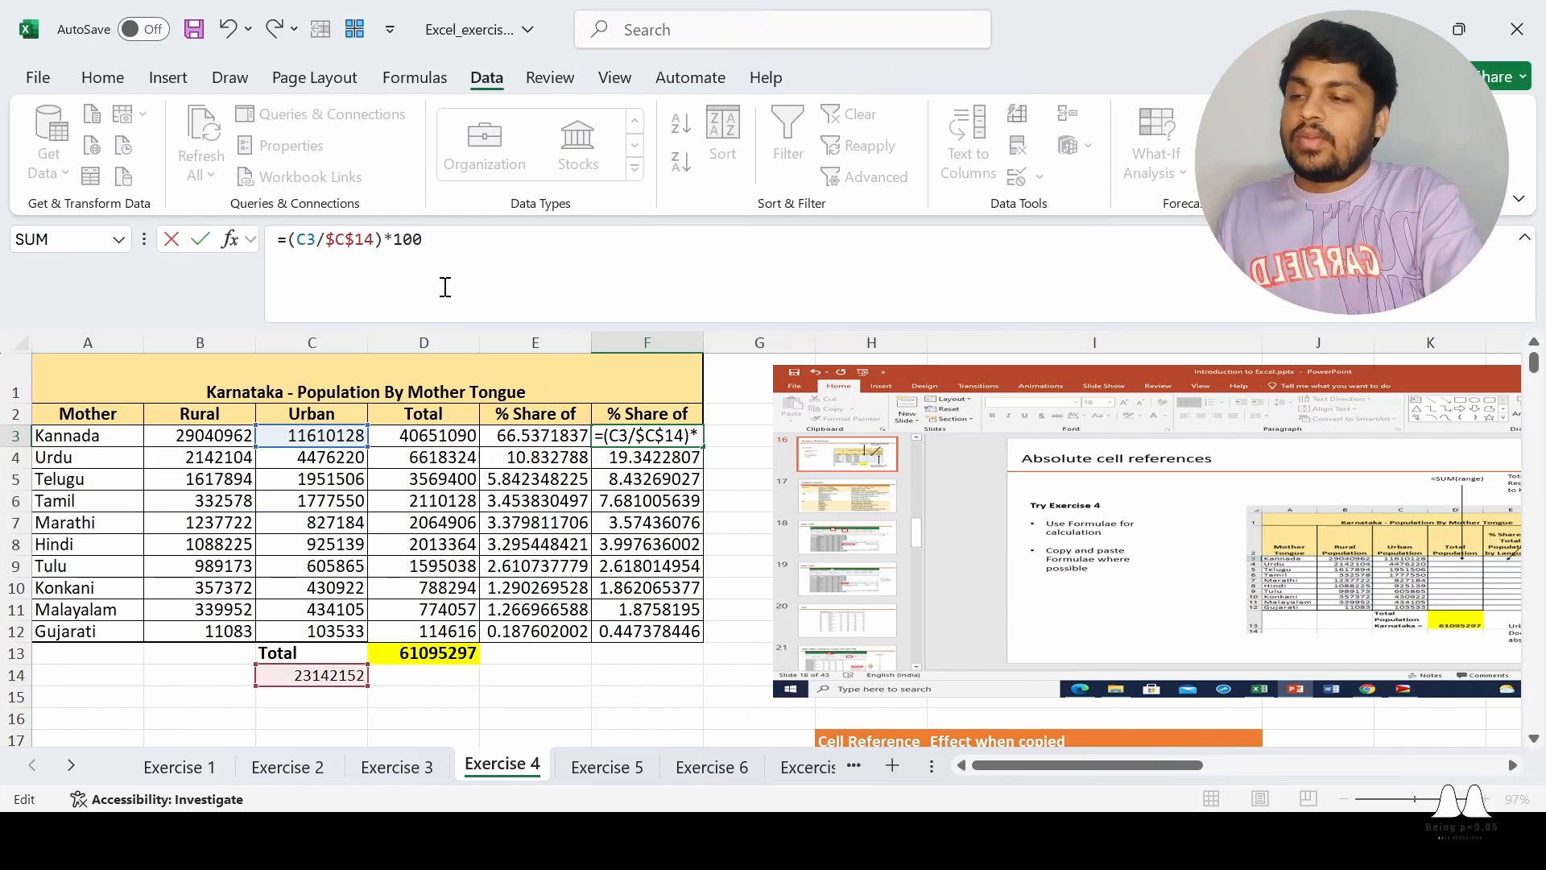
key(BackSpace)
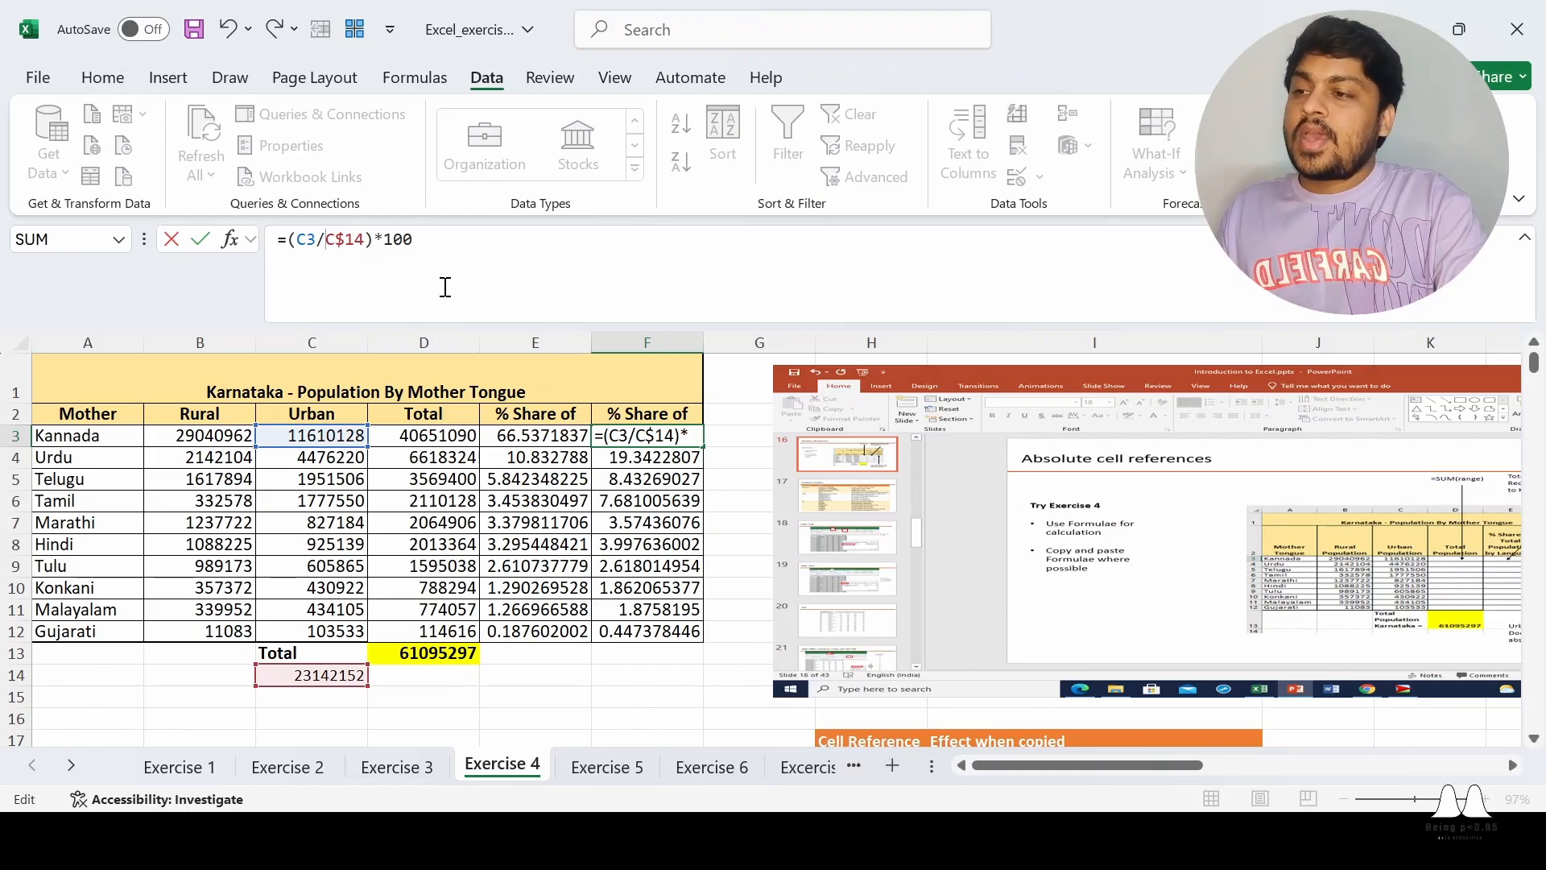
key(Return)
key(Up)
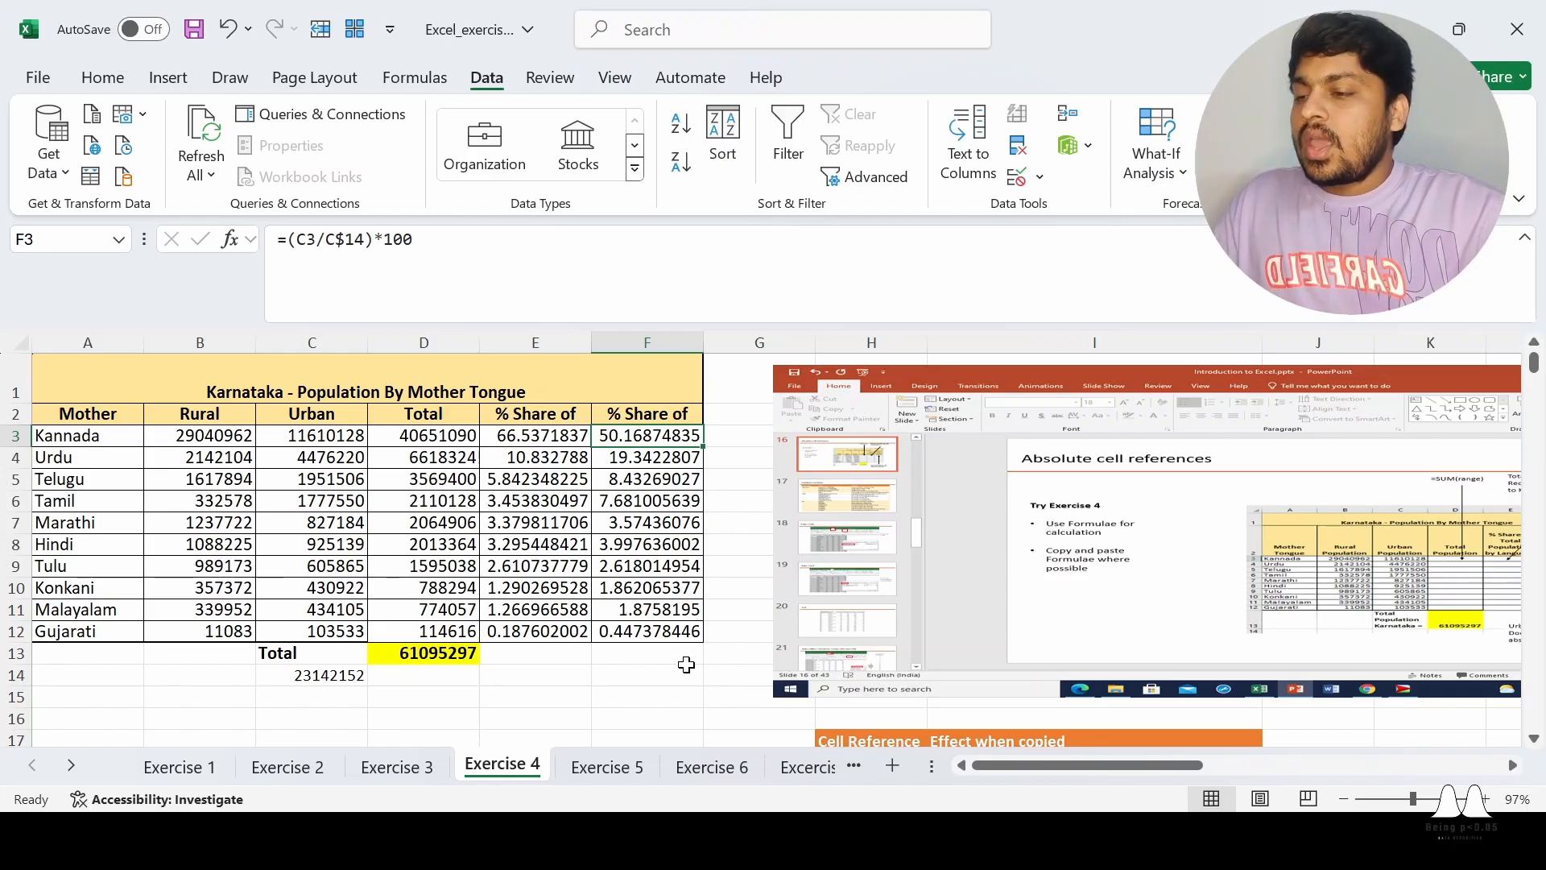
click(683, 661)
scroll(684, 660, down, 2)
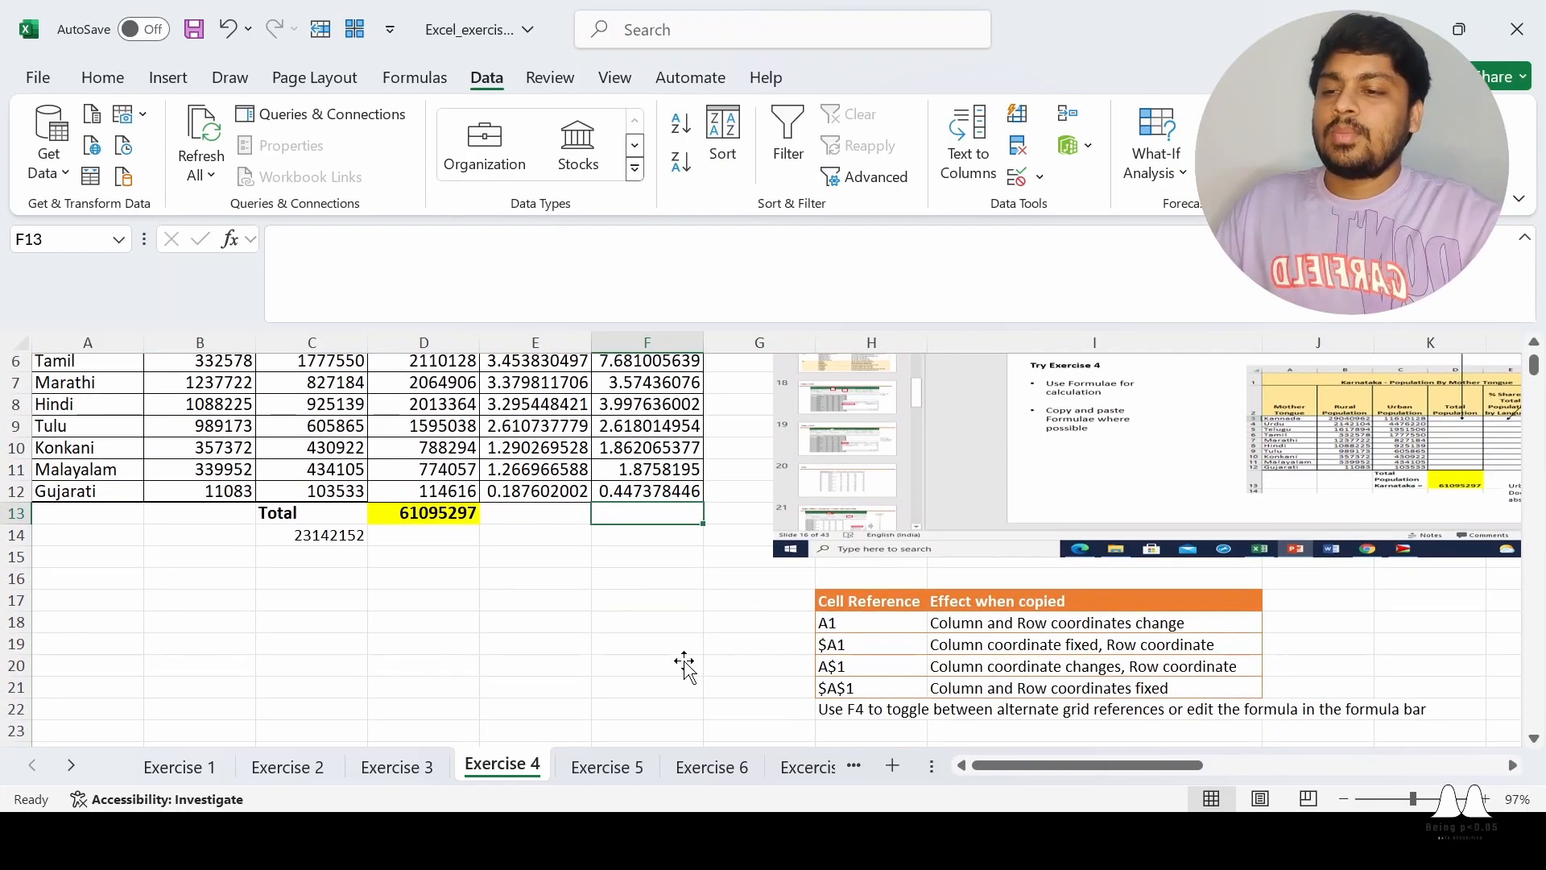
scroll(684, 660, up, 2)
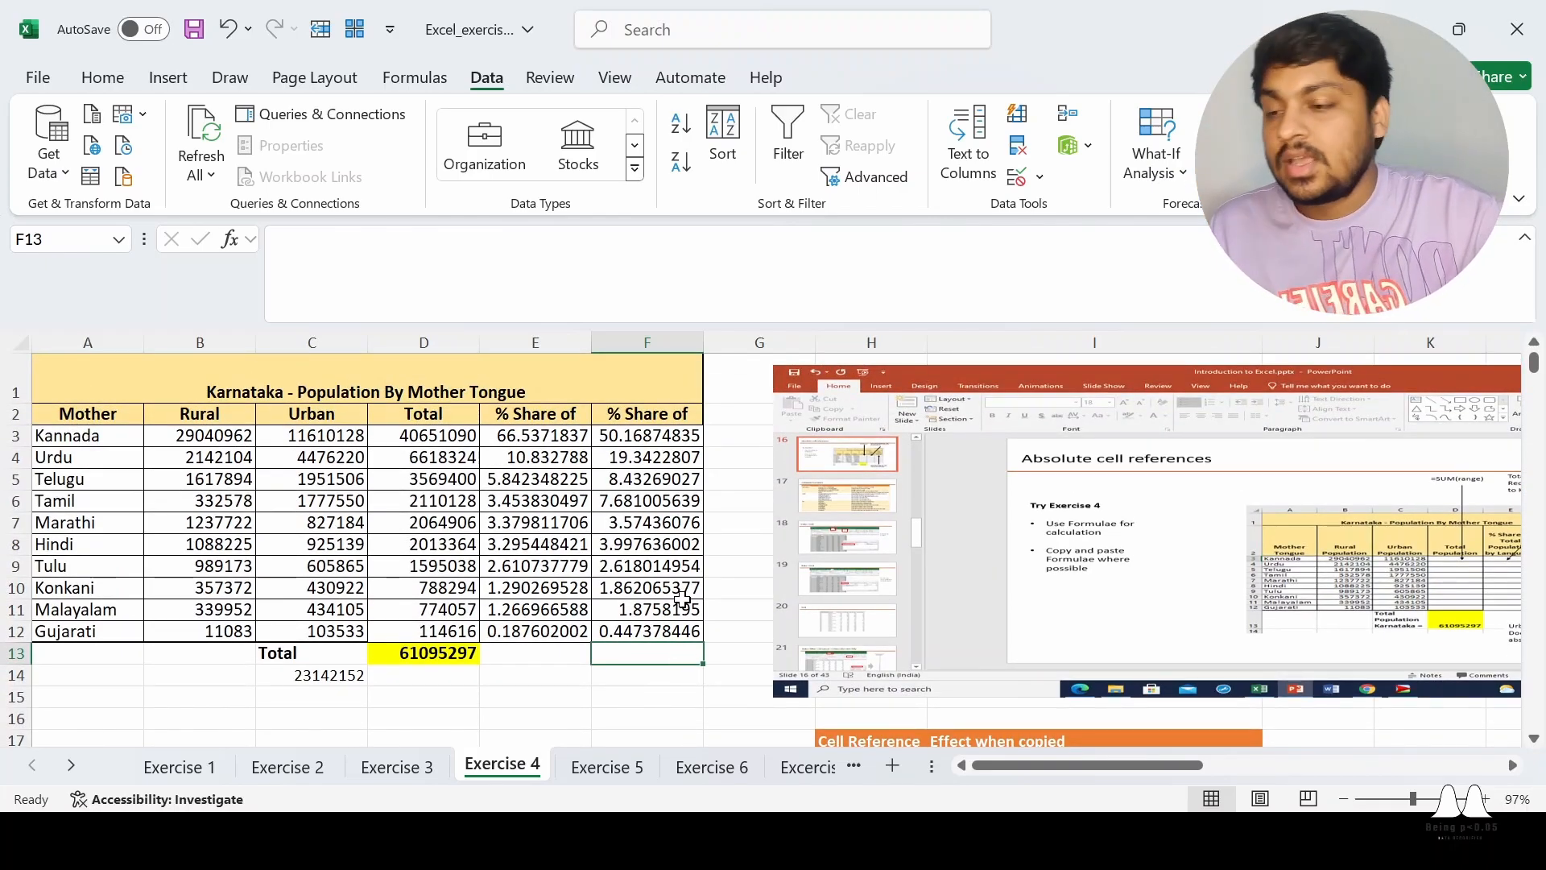
click(591, 715)
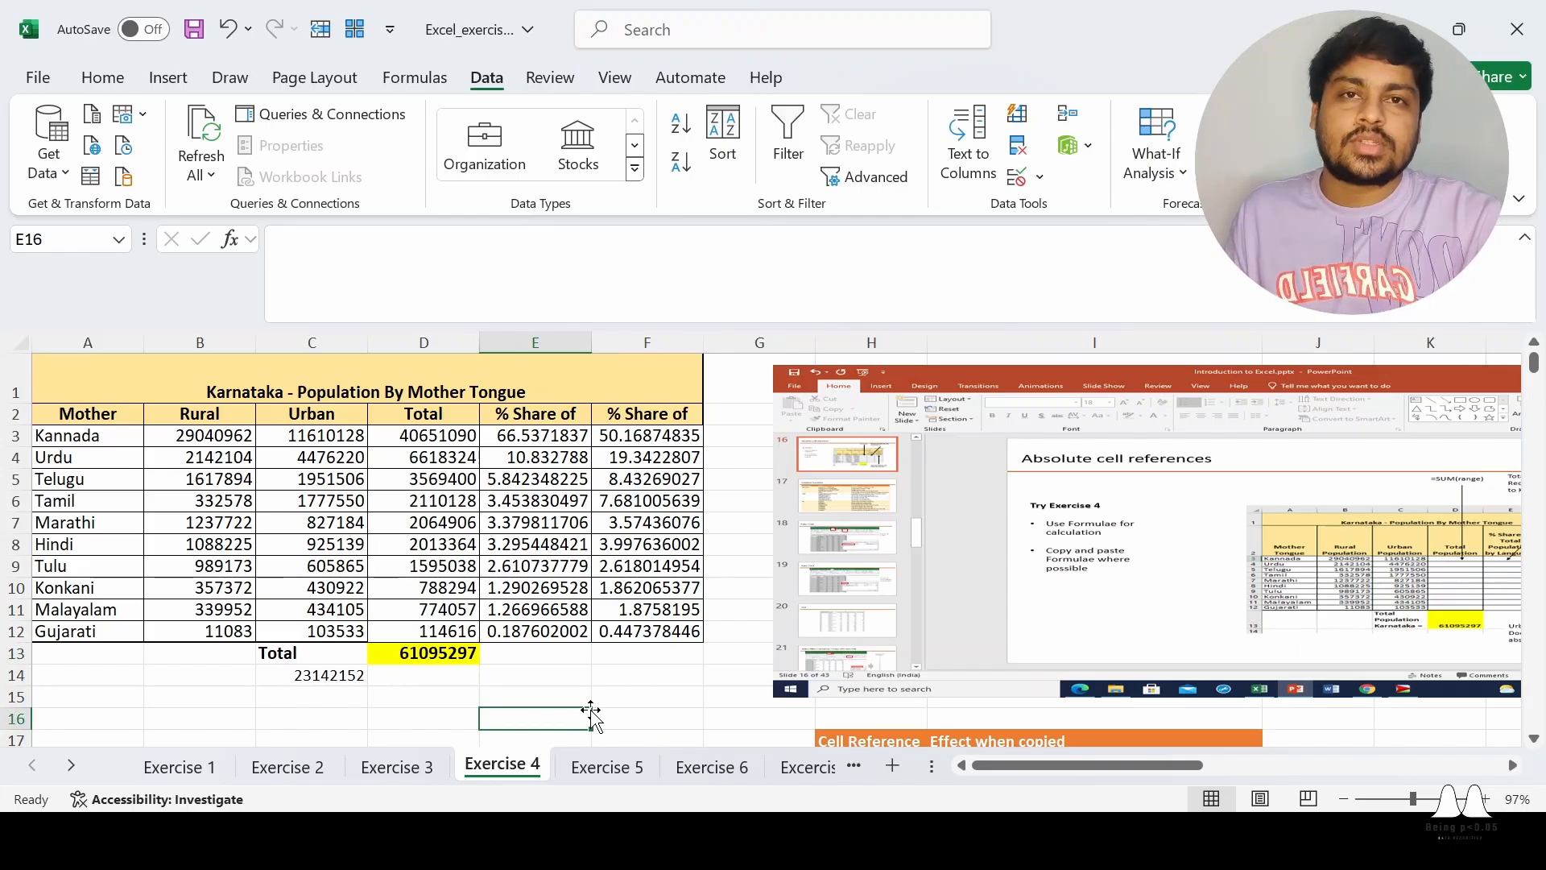